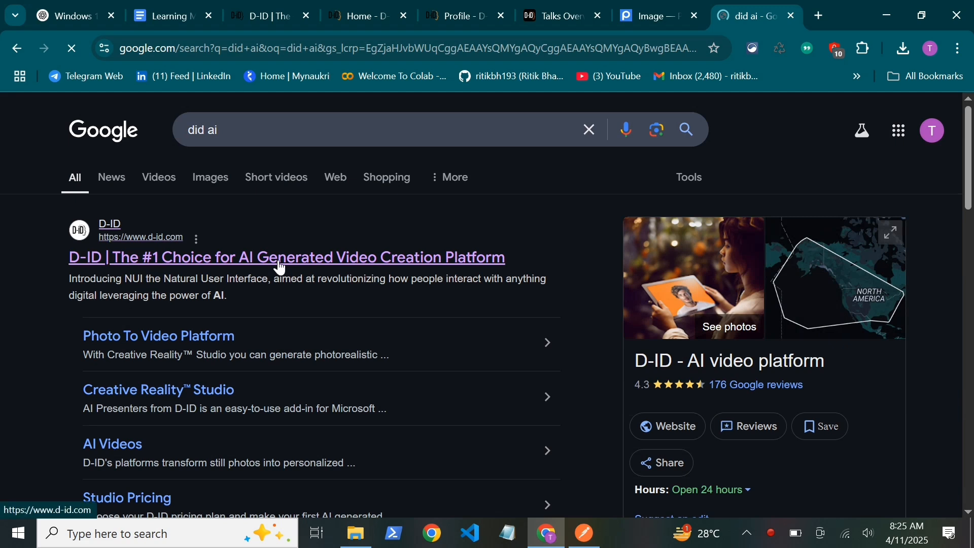
Open the D-ID website from the search results and start the free trial to reach the studio home page
{"action": "left_click", "coordinate": [469, 273]}
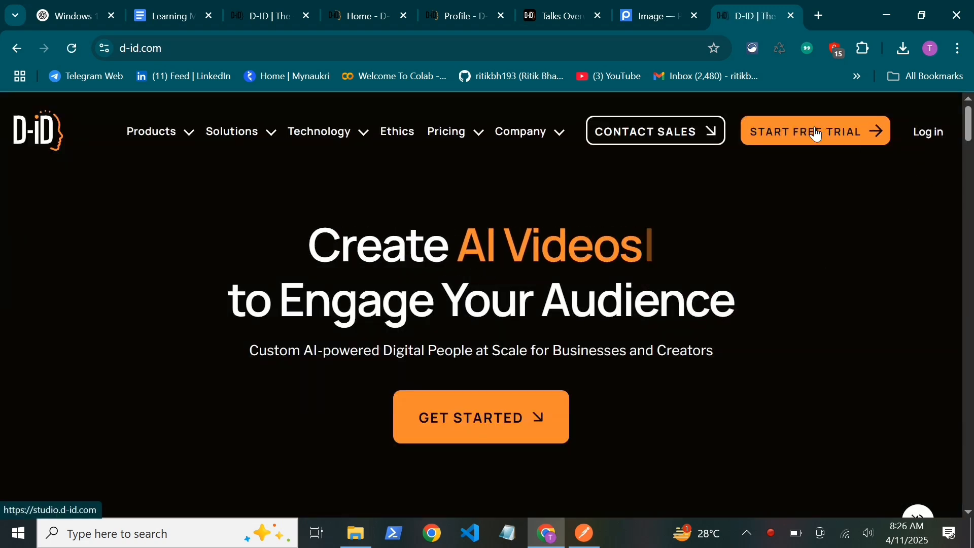
{"action": "left_click", "coordinate": [814, 131]}
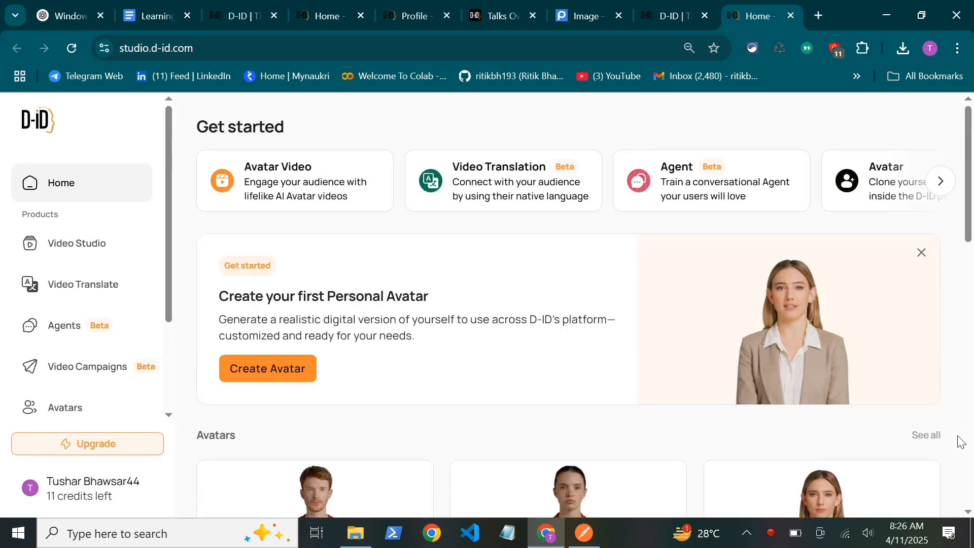
{"action": "scroll", "coordinate": [42, 197], "scroll_direction": "down", "scroll_amount": 1}
{"action": "scroll", "coordinate": [101, 271], "scroll_direction": "up", "scroll_amount": 1}
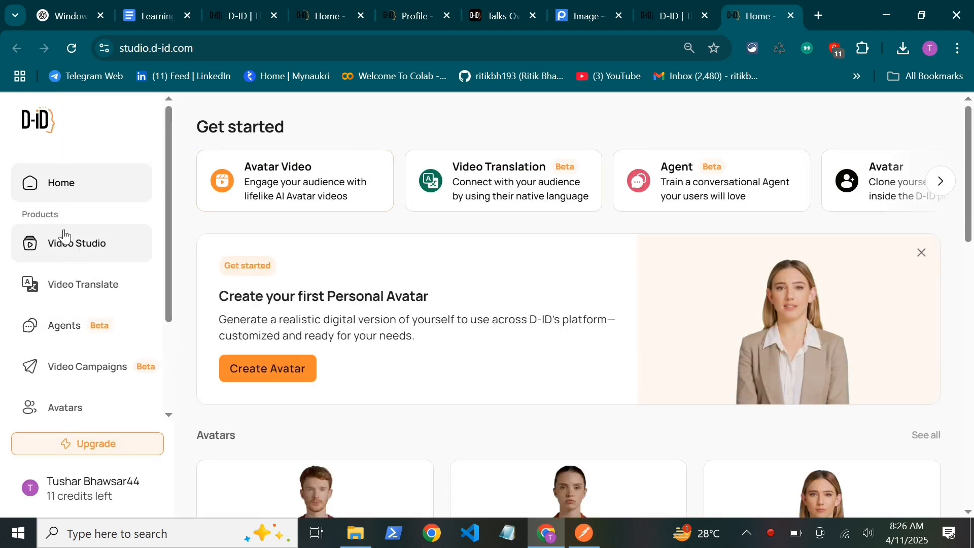
{"action": "scroll", "coordinate": [461, 265], "scroll_direction": "down", "scroll_amount": 6}
{"action": "scroll", "coordinate": [428, 321], "scroll_direction": "up", "scroll_amount": 6}
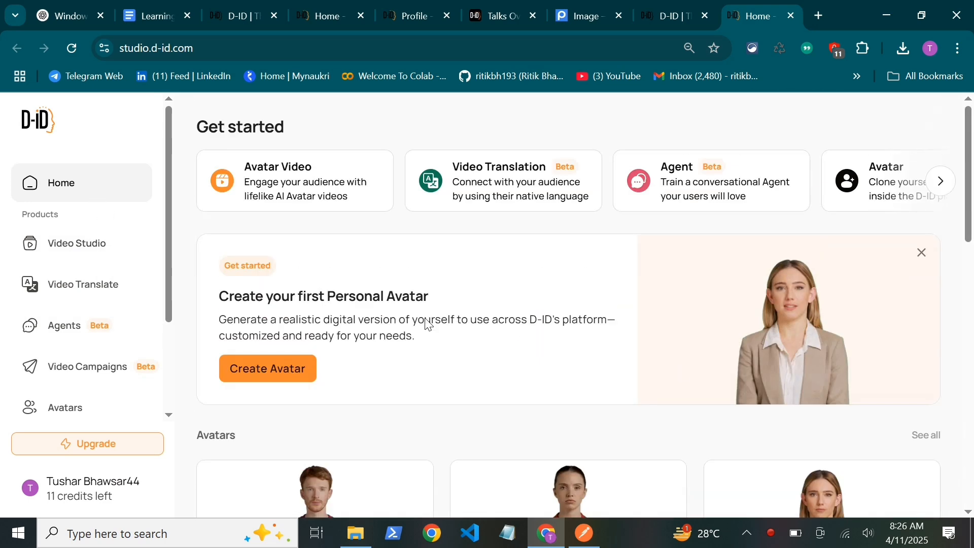
Open the studio's Avatars page and look through the D-ID avatars and the avatar creation options
{"action": "scroll", "coordinate": [101, 259], "scroll_direction": "down", "scroll_amount": 2}
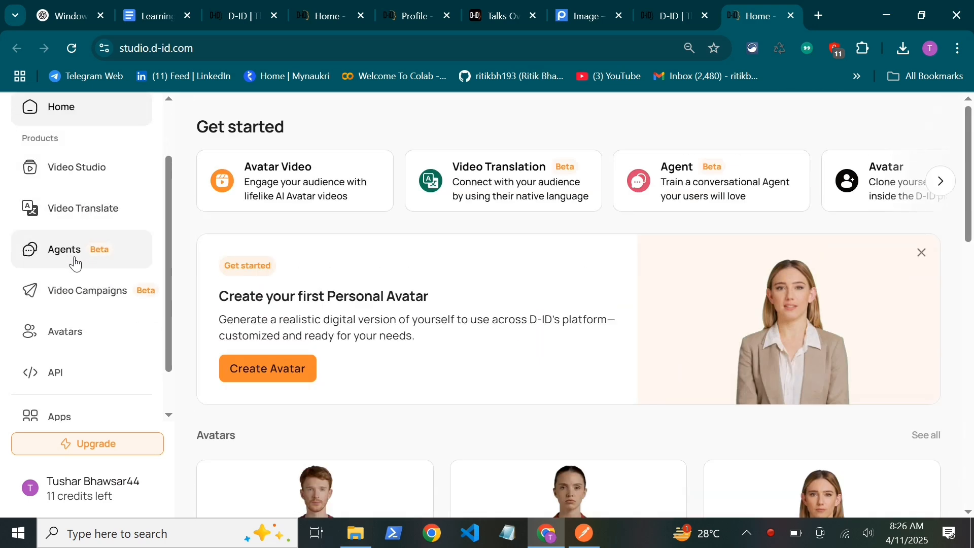
{"action": "scroll", "coordinate": [76, 274], "scroll_direction": "down", "scroll_amount": 1}
{"action": "left_click", "coordinate": [65, 282]}
{"action": "scroll", "coordinate": [615, 309], "scroll_direction": "down", "scroll_amount": 12}
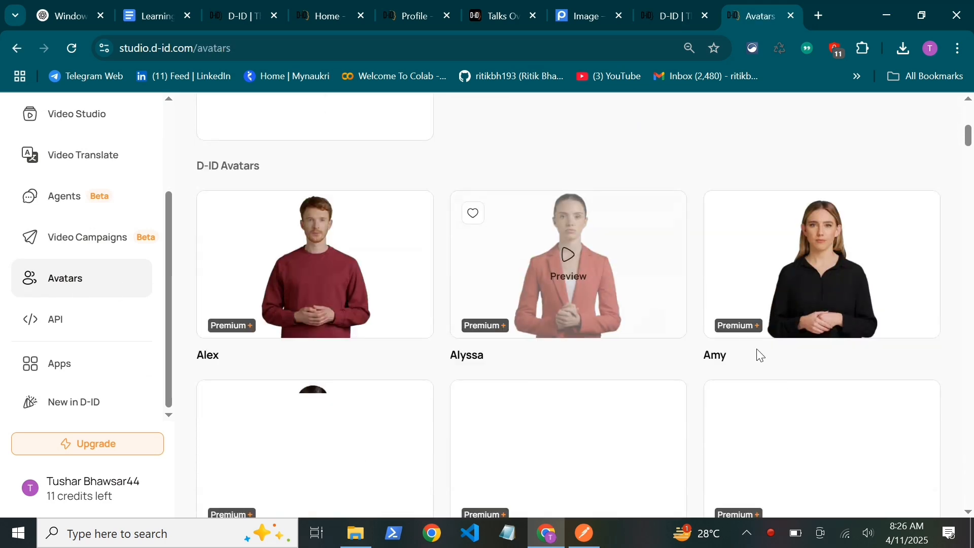
{"action": "scroll", "coordinate": [880, 348], "scroll_direction": "down", "scroll_amount": 1}
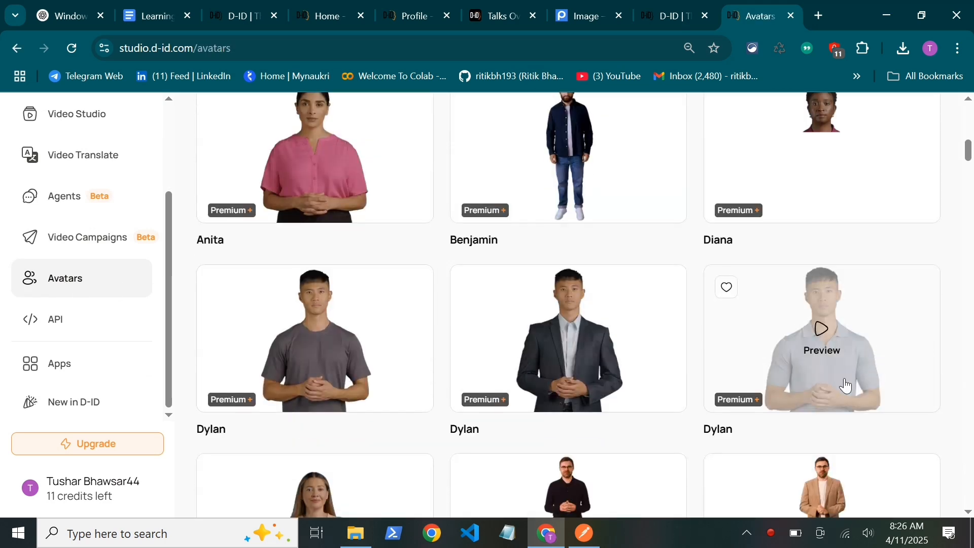
{"action": "scroll", "coordinate": [353, 299], "scroll_direction": "up", "scroll_amount": 1}
{"action": "scroll", "coordinate": [633, 307], "scroll_direction": "down", "scroll_amount": 6}
{"action": "scroll", "coordinate": [281, 289], "scroll_direction": "up", "scroll_amount": 6}
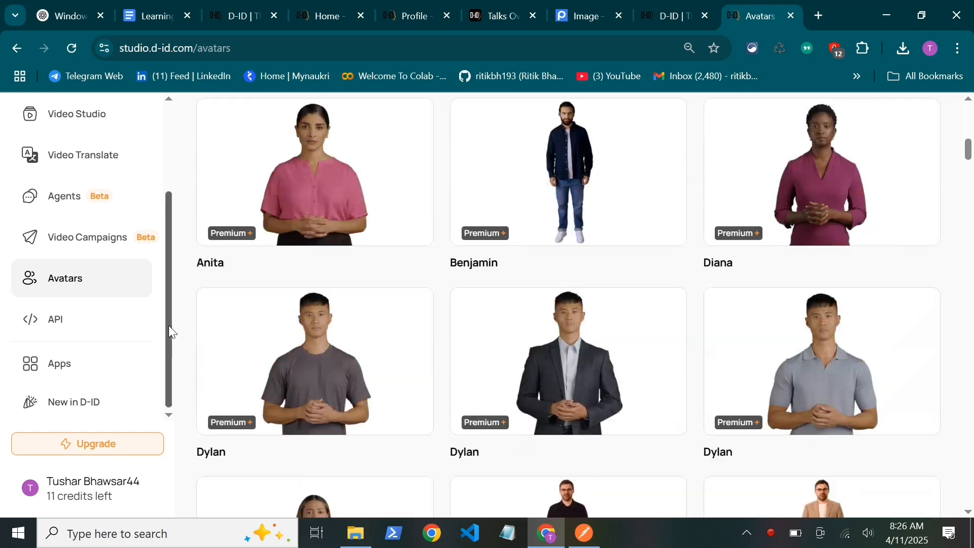
{"action": "scroll", "coordinate": [340, 304], "scroll_direction": "up", "scroll_amount": 8}
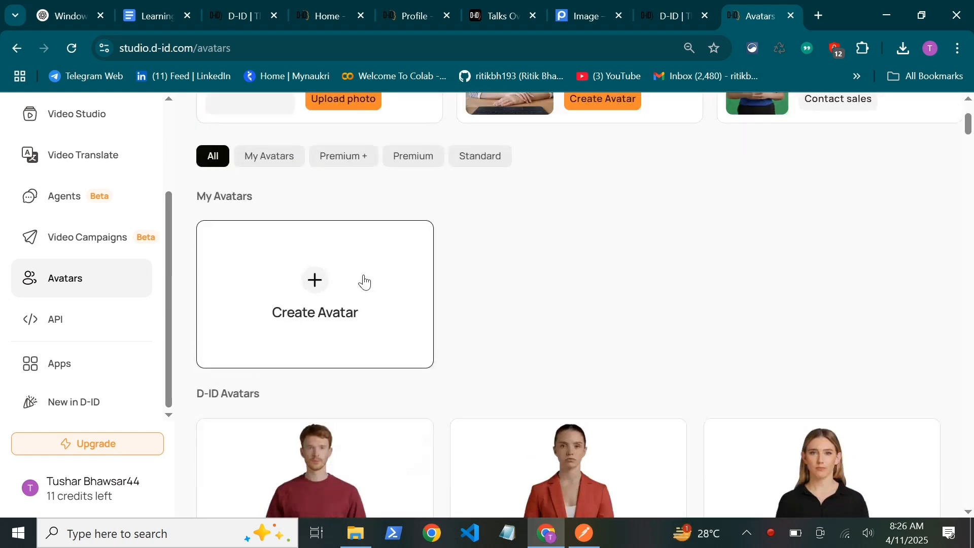
{"action": "scroll", "coordinate": [343, 284], "scroll_direction": "up", "scroll_amount": 2}
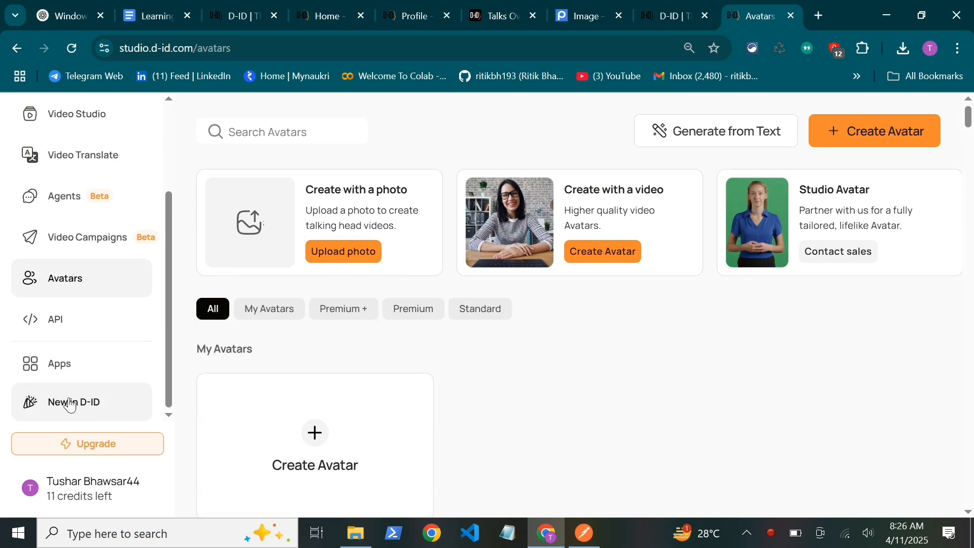
Open the D-ID API documentation and review the API products on the Getting Started page
{"action": "left_click", "coordinate": [53, 321]}
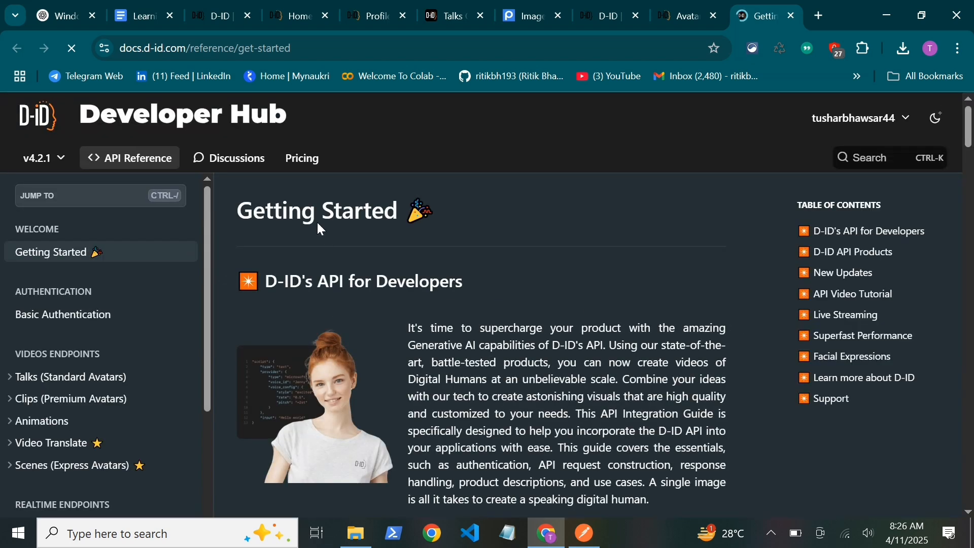
{"action": "scroll", "coordinate": [315, 210], "scroll_direction": "down", "scroll_amount": 3}
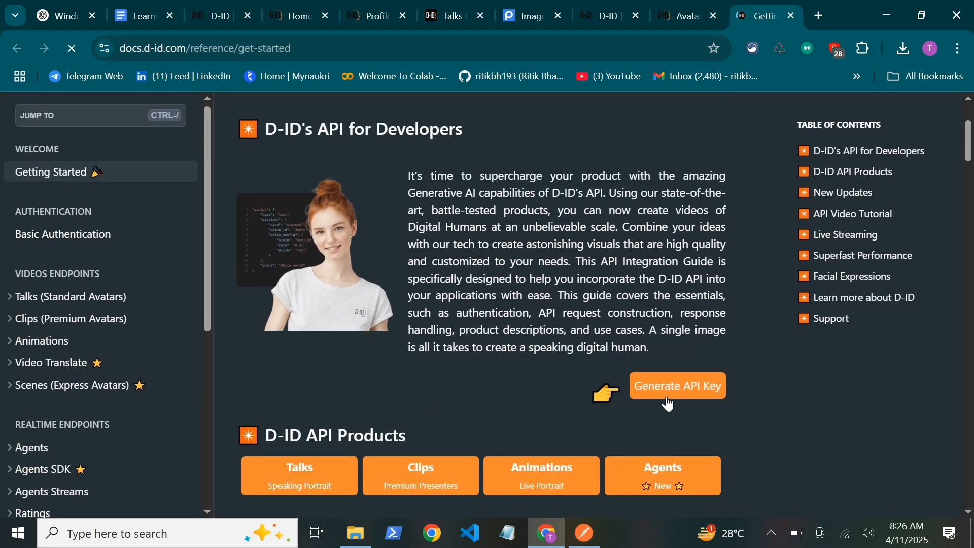
{"action": "scroll", "coordinate": [686, 385], "scroll_direction": "down", "scroll_amount": 3}
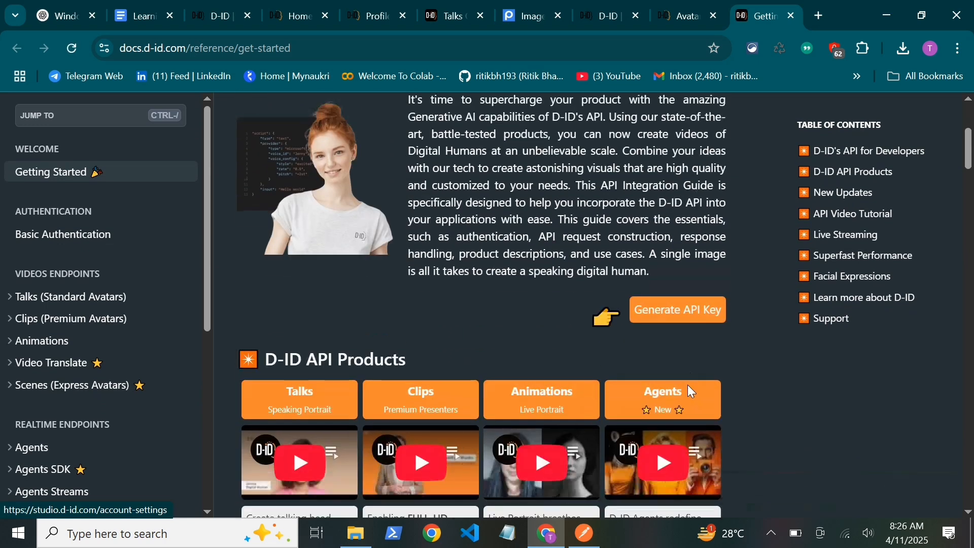
{"action": "scroll", "coordinate": [656, 373], "scroll_direction": "down", "scroll_amount": 3}
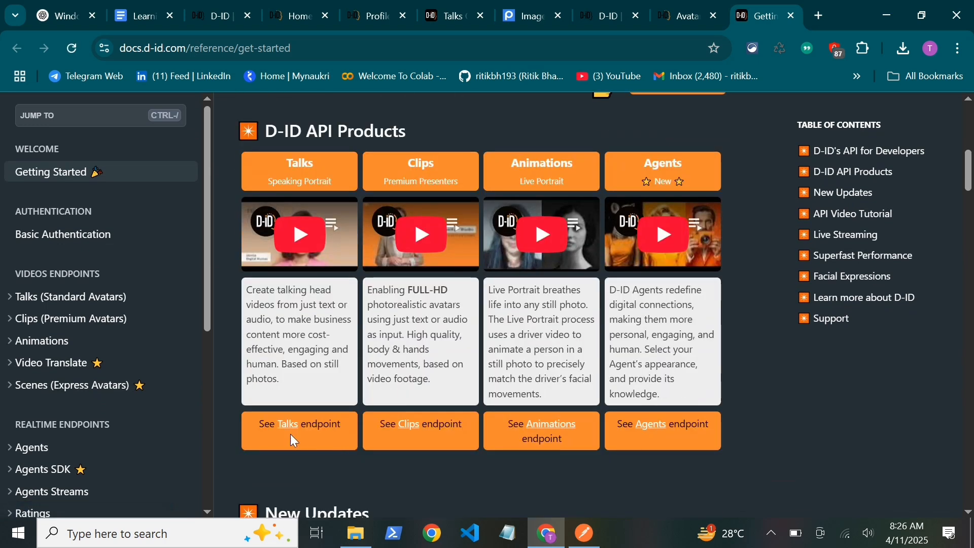
{"action": "scroll", "coordinate": [322, 261], "scroll_direction": "up", "scroll_amount": 3}
{"action": "scroll", "coordinate": [677, 247], "scroll_direction": "down", "scroll_amount": 3}
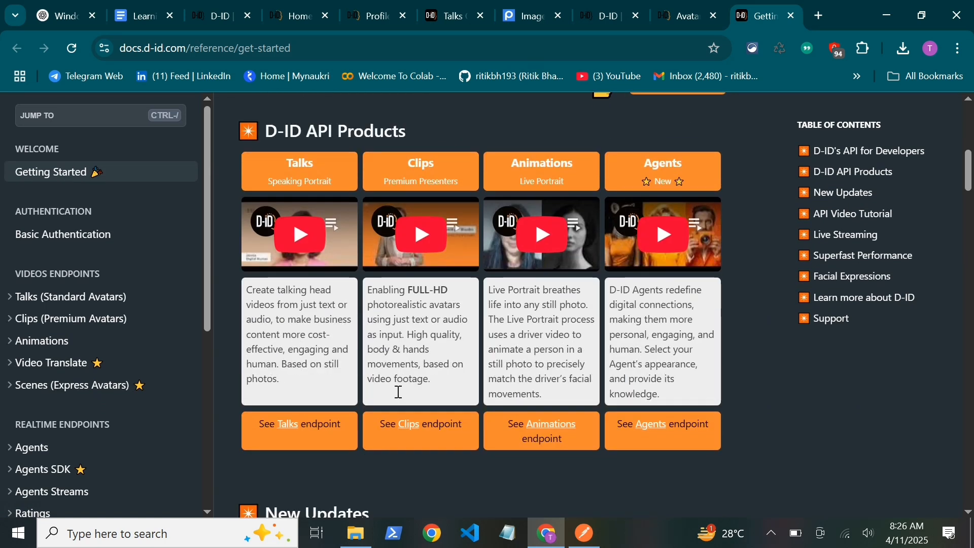
Open the Talks endpoint documentation and copy the Create a talk request body from Example #1: Default Call
{"action": "left_click", "coordinate": [286, 424]}
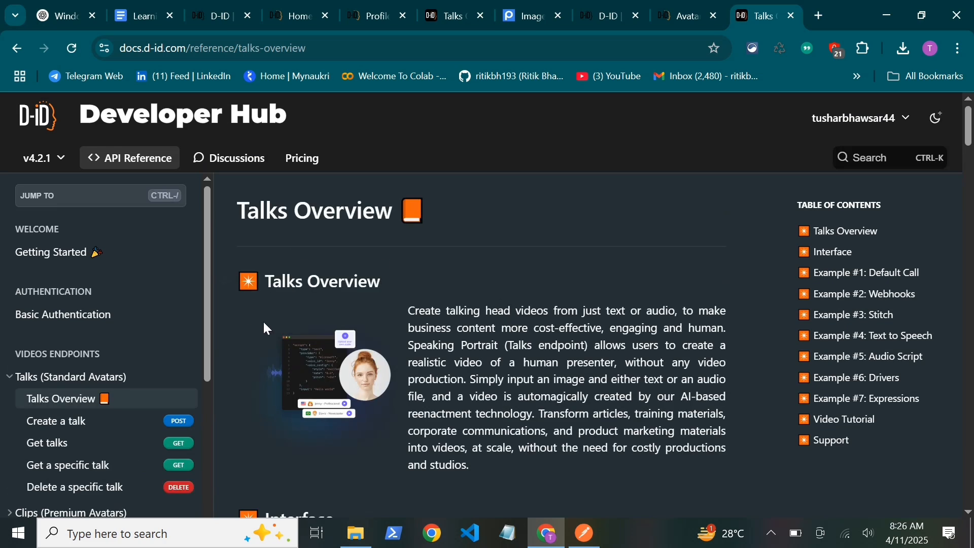
{"action": "scroll", "coordinate": [304, 274], "scroll_direction": "down", "scroll_amount": 8}
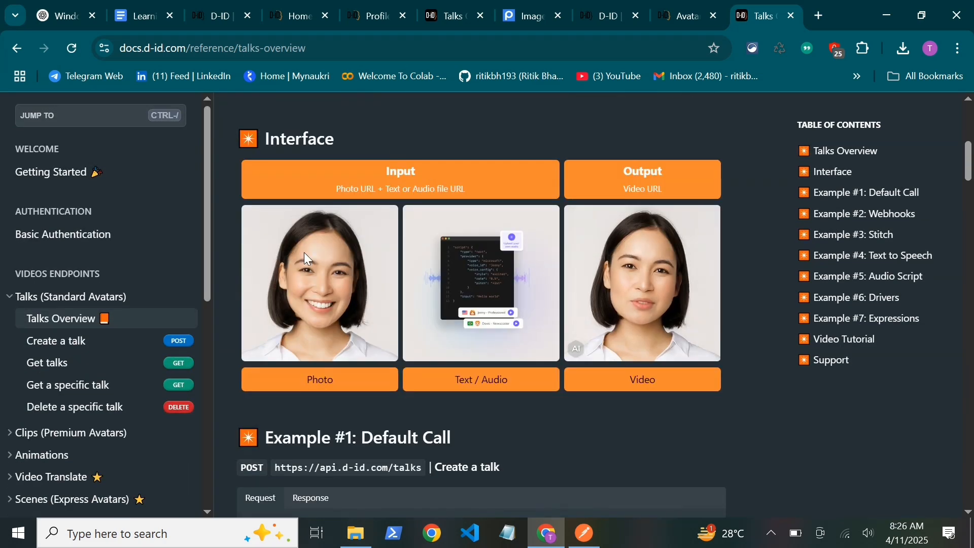
{"action": "scroll", "coordinate": [665, 312], "scroll_direction": "down", "scroll_amount": 5}
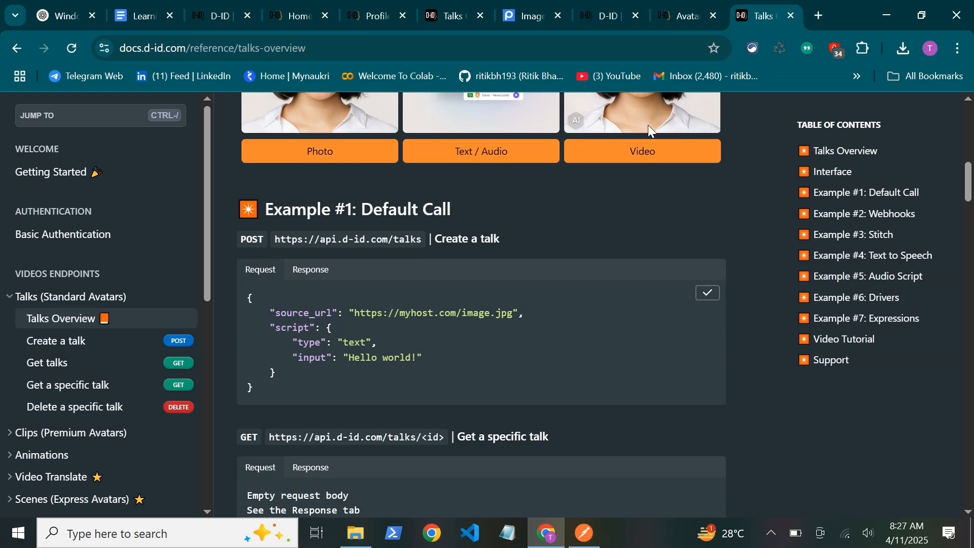
Switch to Postman and set the untitled request's method to POST
{"action": "left_click", "coordinate": [584, 532]}
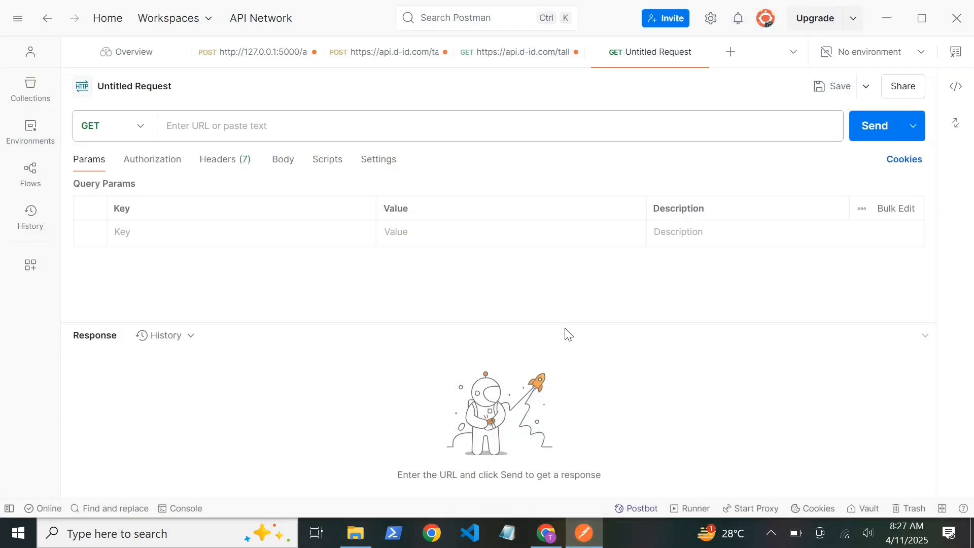
{"action": "left_click", "coordinate": [107, 129]}
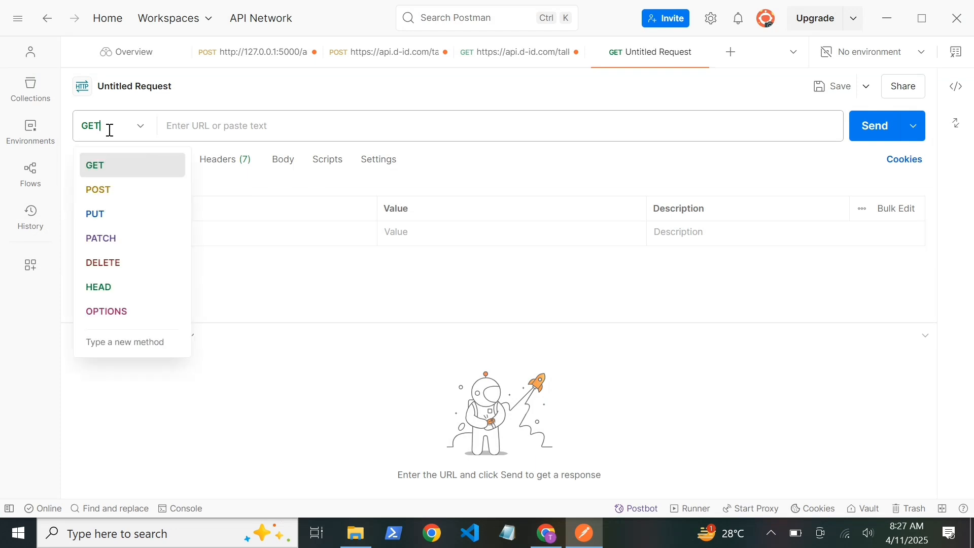
{"action": "left_click", "coordinate": [113, 191]}
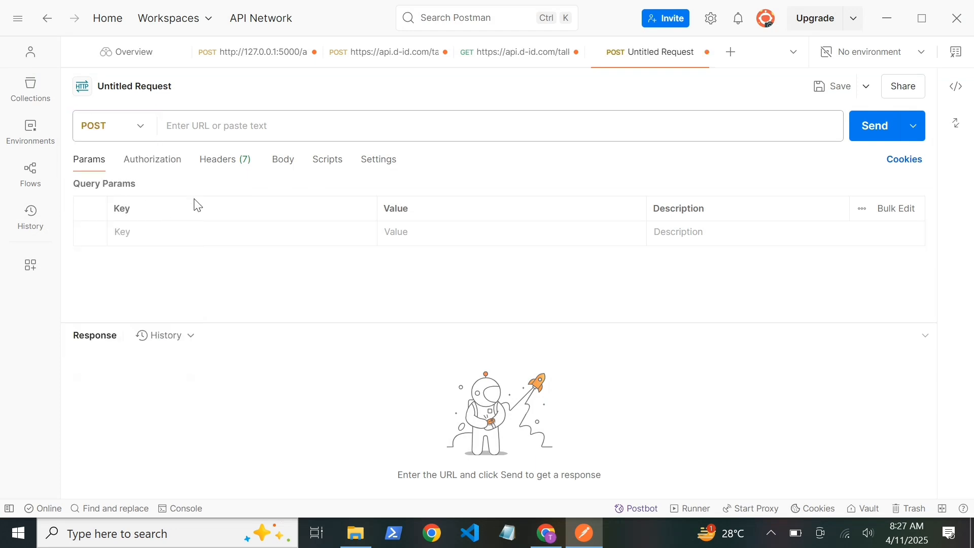
{"action": "left_click", "coordinate": [283, 160]}
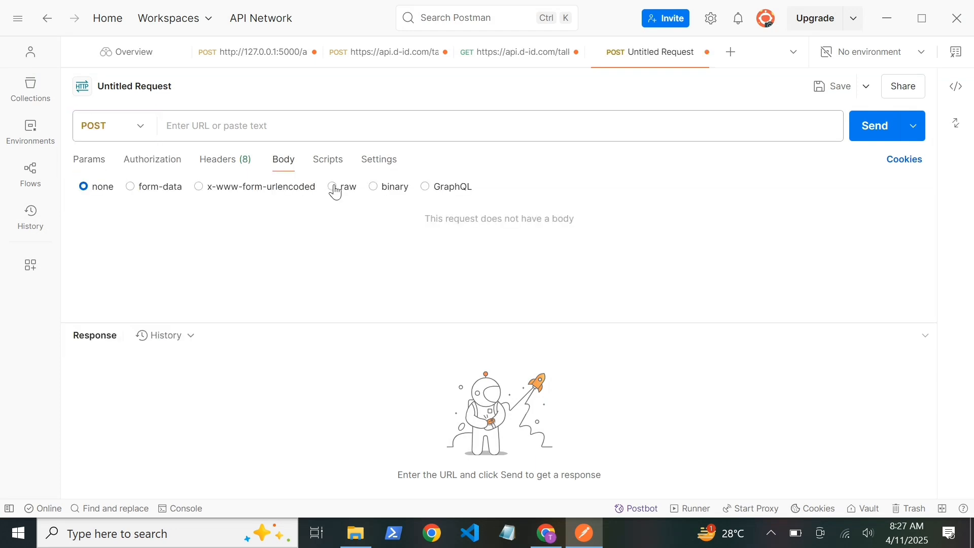
{"action": "left_click", "coordinate": [333, 188]}
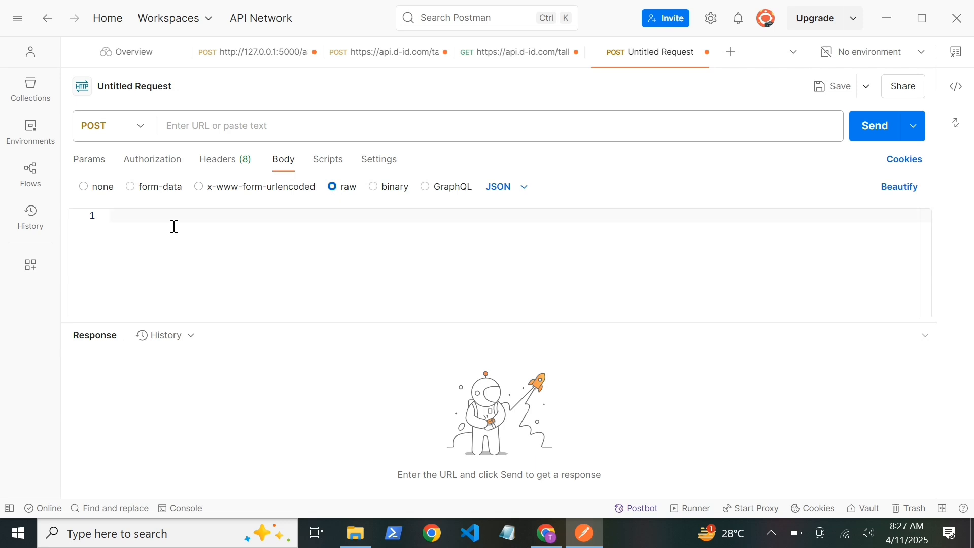
{"action": "type", "text": "{     \"source_url\": \"https://myhost.com/image.jpg\",     \"script\": {         \"type\": \"text\",         \"input\": \"Hello world!\"     } }"}
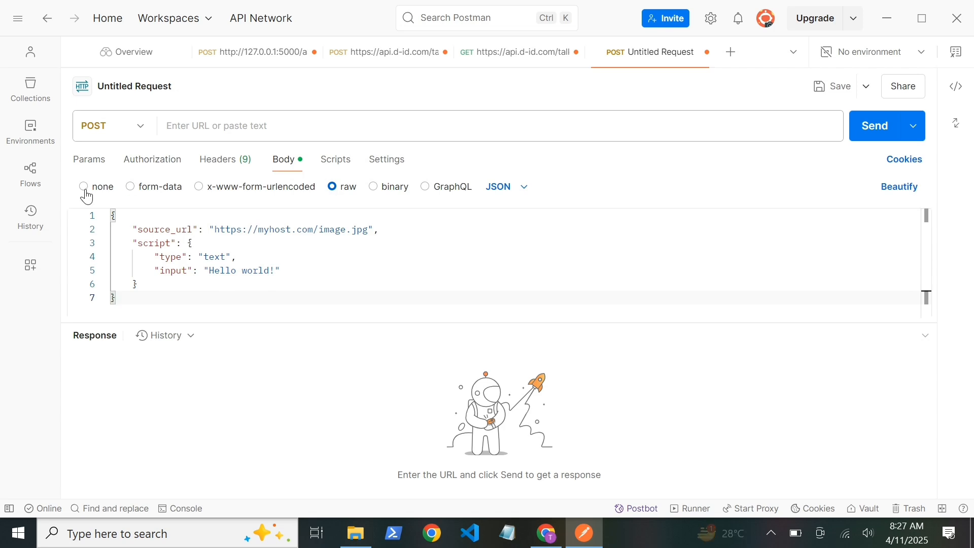
{"action": "left_click", "coordinate": [543, 531]}
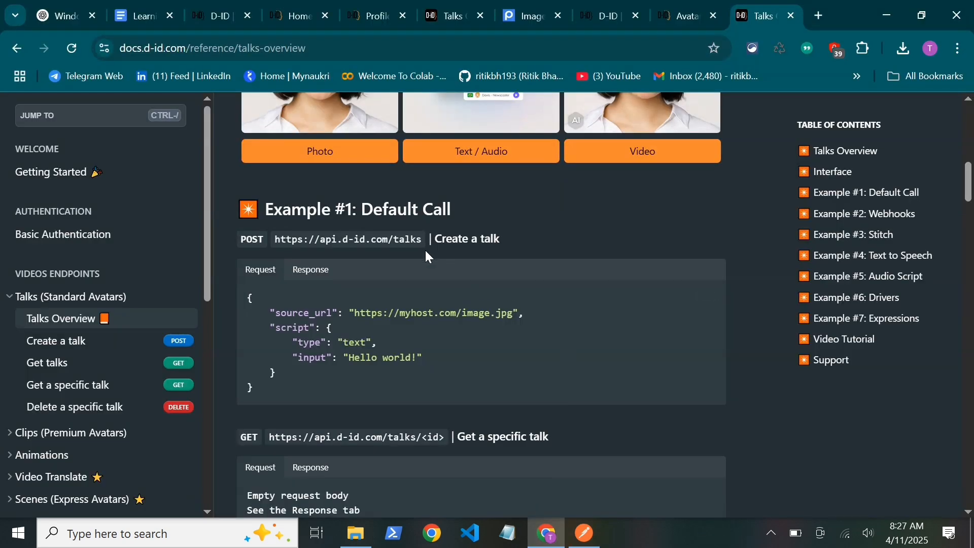
{"action": "left_click_drag", "start_coordinate": [428, 240], "coordinate": [289, 244]}
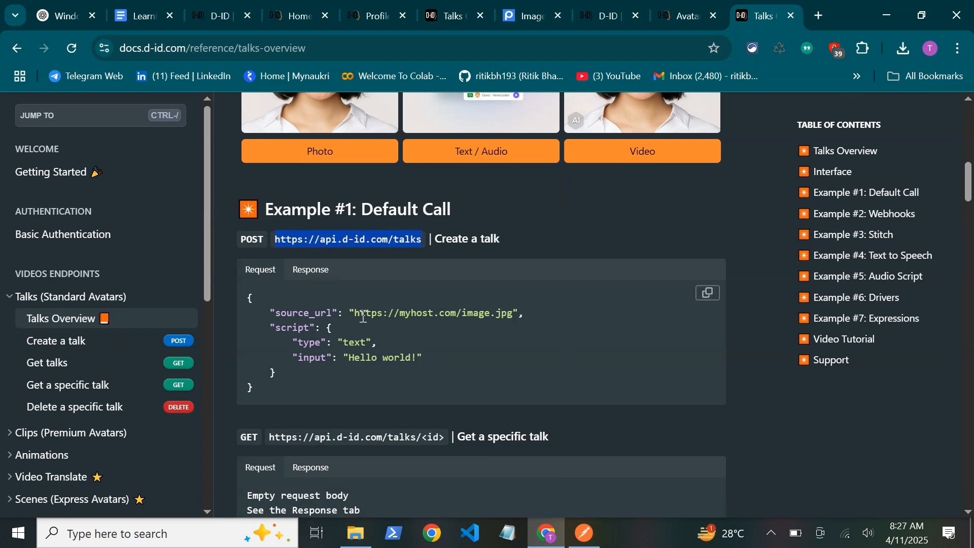
{"action": "left_click", "coordinate": [584, 531]}
{"action": "left_click", "coordinate": [211, 129]}
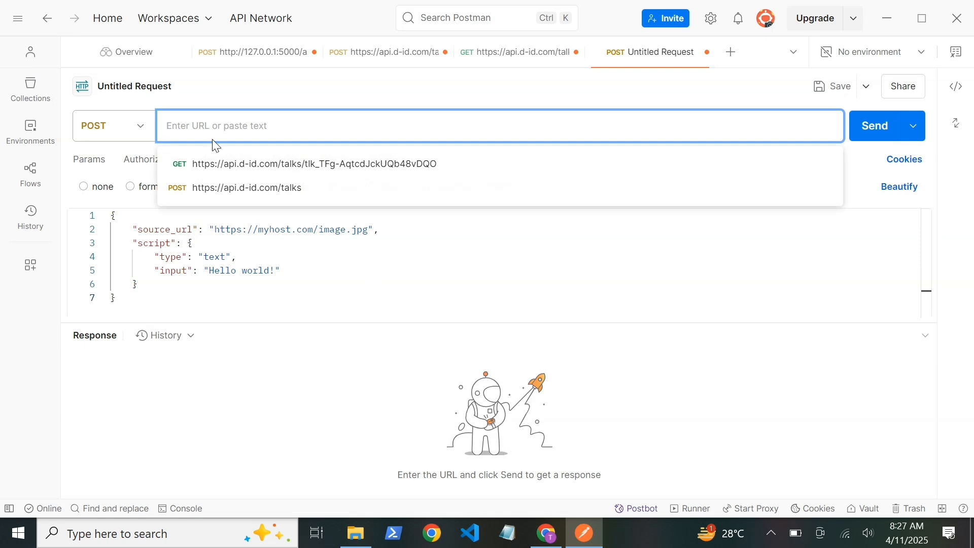
{"action": "type", "text": "https://api.d-id.com/talks"}
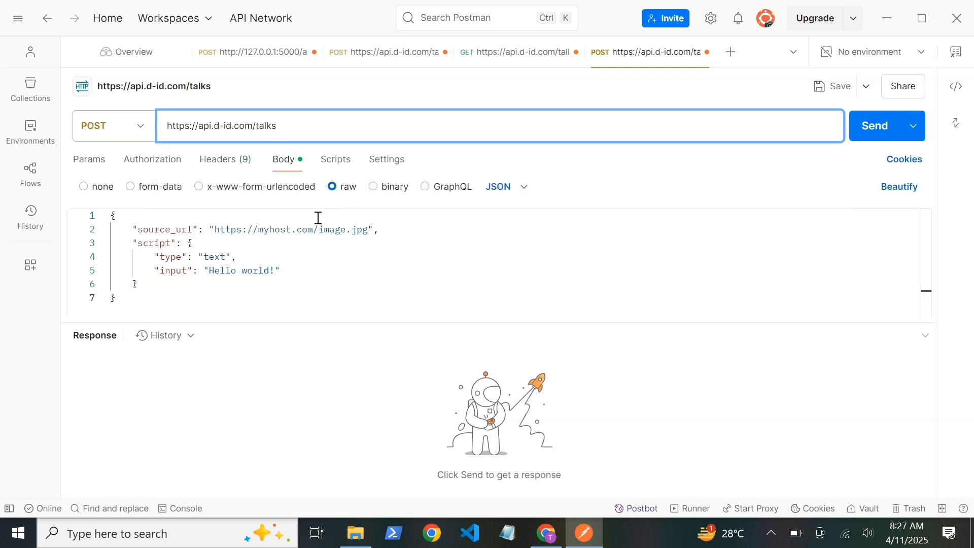
{"action": "left_click", "coordinate": [223, 162]}
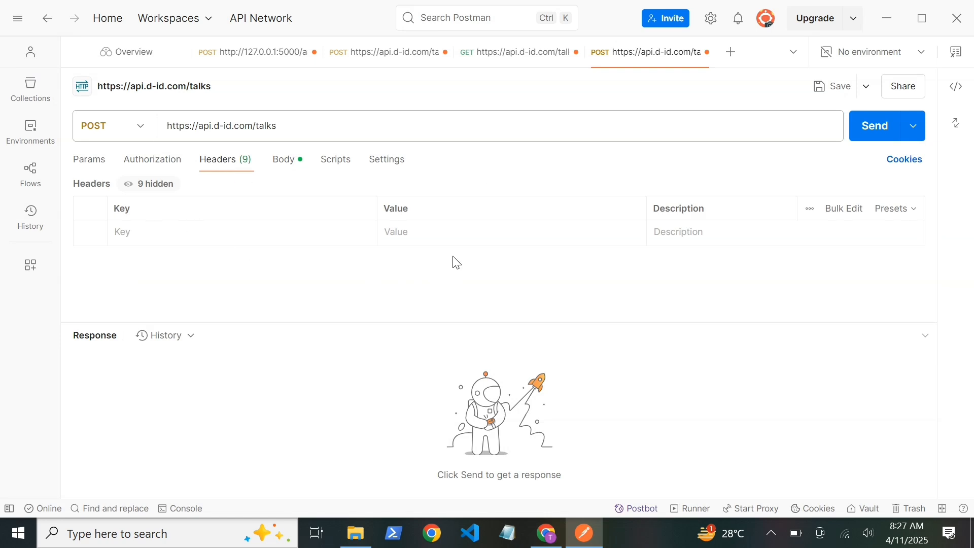
Return to the Getting Started page of the D-ID documentation in the browser and follow its link for generating an API key
{"action": "left_click", "coordinate": [546, 532]}
{"action": "scroll", "coordinate": [508, 218], "scroll_direction": "up", "scroll_amount": 10}
{"action": "left_click", "coordinate": [17, 48]}
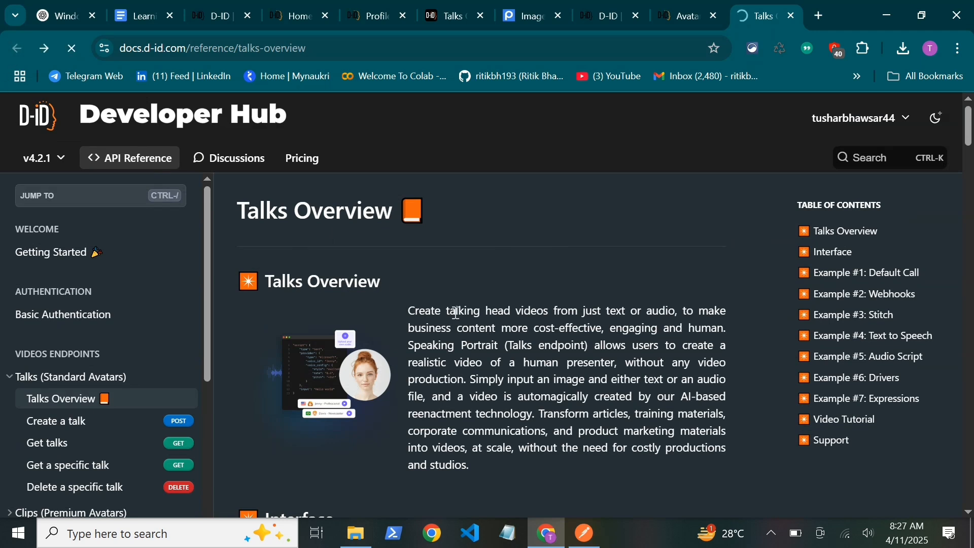
{"action": "scroll", "coordinate": [556, 223], "scroll_direction": "up", "scroll_amount": 1}
{"action": "scroll", "coordinate": [634, 324], "scroll_direction": "down", "scroll_amount": 2}
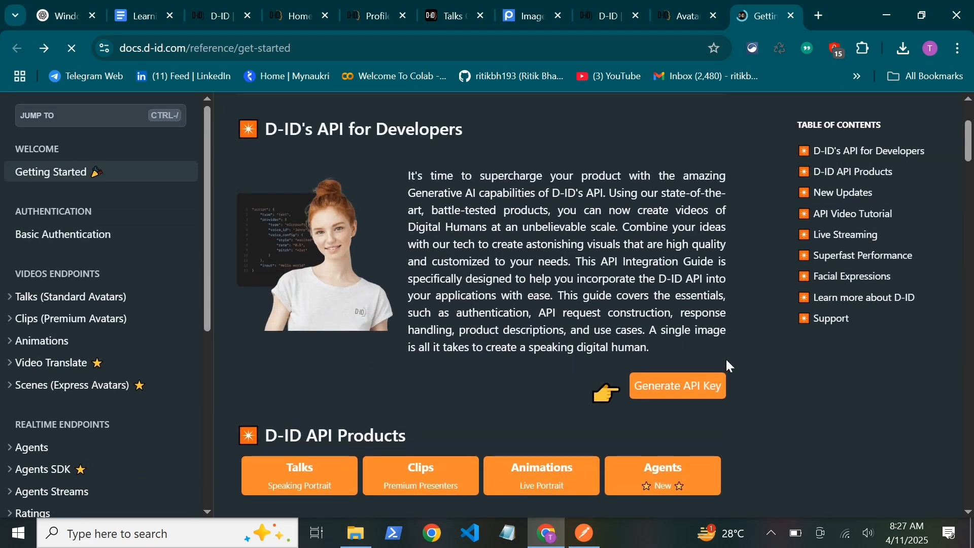
{"action": "scroll", "coordinate": [725, 357], "scroll_direction": "down", "scroll_amount": 1}
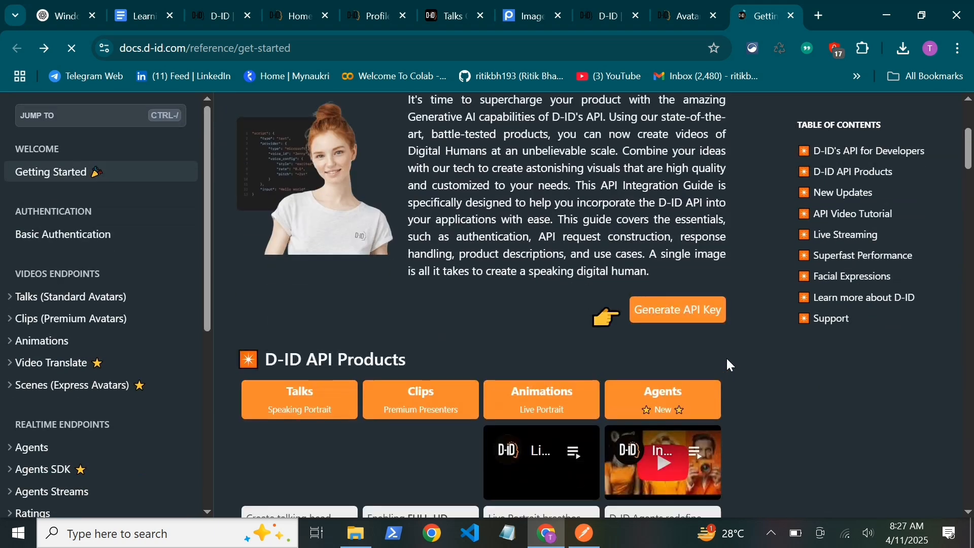
{"action": "left_click", "coordinate": [661, 316]}
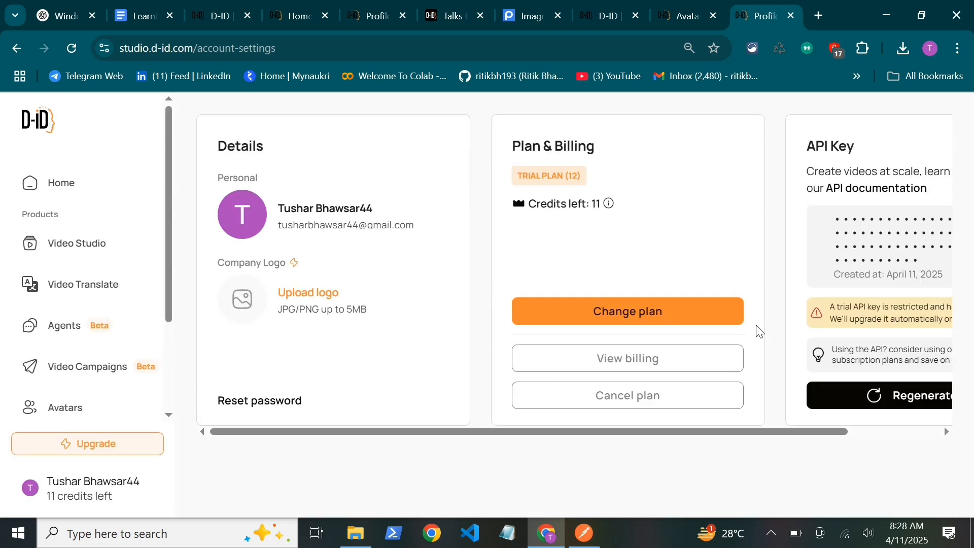
Regenerate the D-ID account's API key and confirm the regeneration
{"action": "left_click_drag", "start_coordinate": [752, 434], "coordinate": [878, 427]}
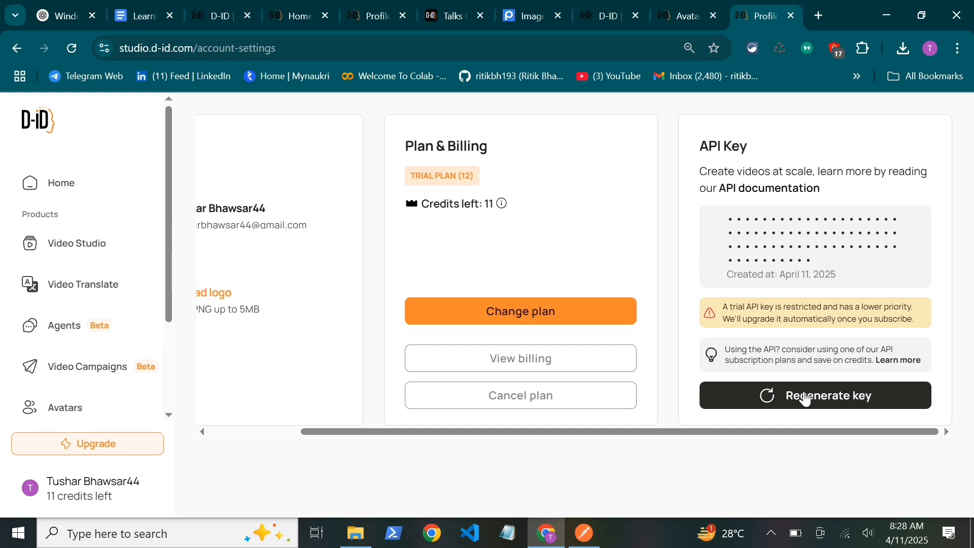
{"action": "left_click", "coordinate": [806, 399]}
{"action": "left_click", "coordinate": [624, 348]}
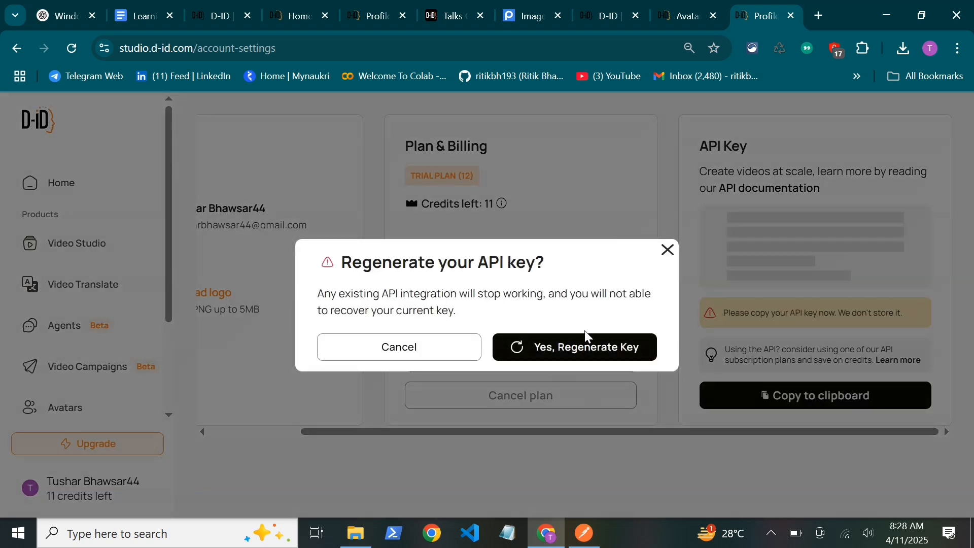
Close the regeneration dialog and copy the newly generated API key from the D-ID account settings
{"action": "left_click", "coordinate": [667, 253]}
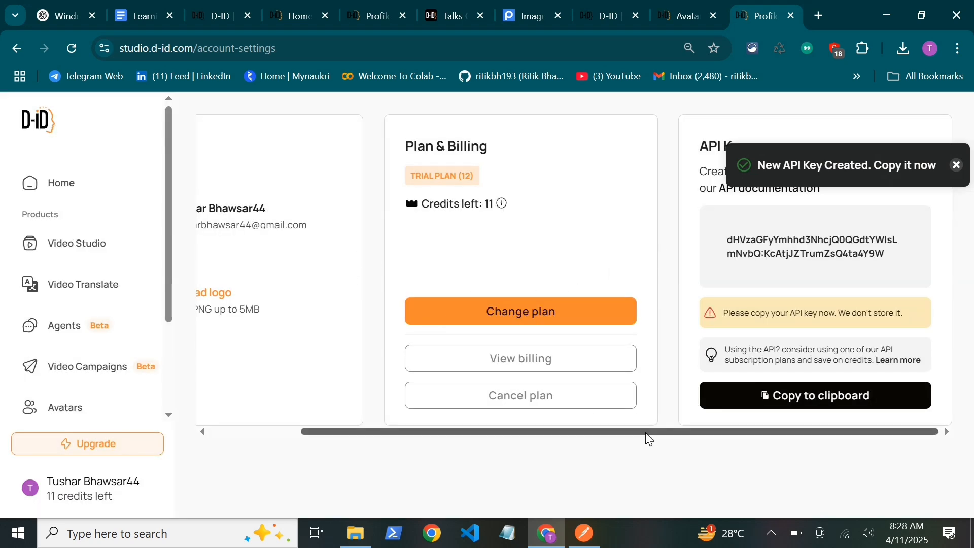
{"action": "left_click_drag", "start_coordinate": [645, 432], "coordinate": [481, 432]}
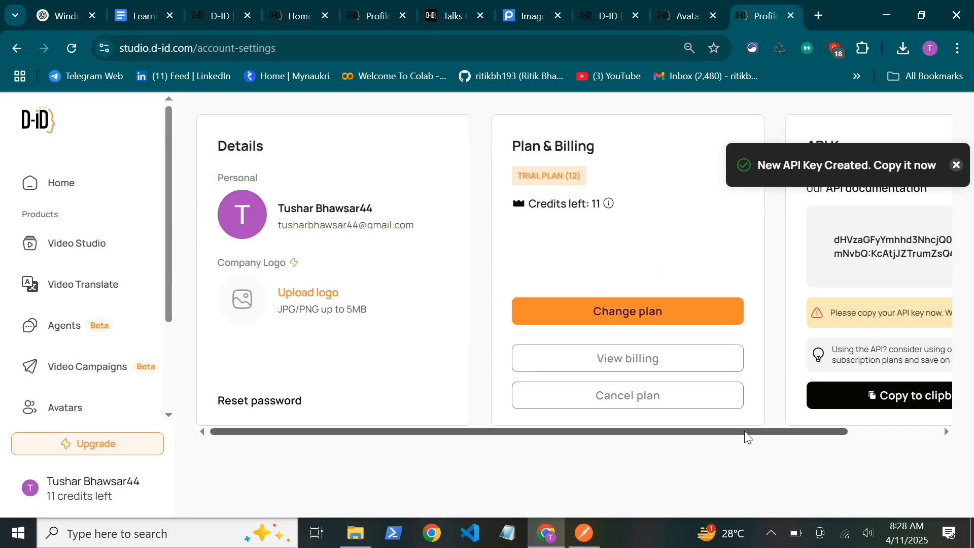
{"action": "left_click_drag", "start_coordinate": [745, 433], "coordinate": [919, 432]}
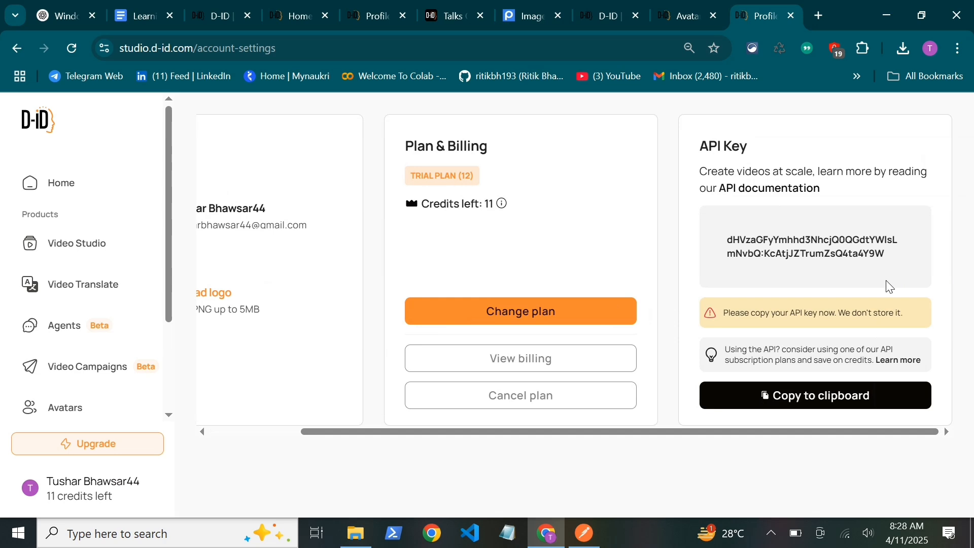
{"action": "left_click", "coordinate": [812, 399]}
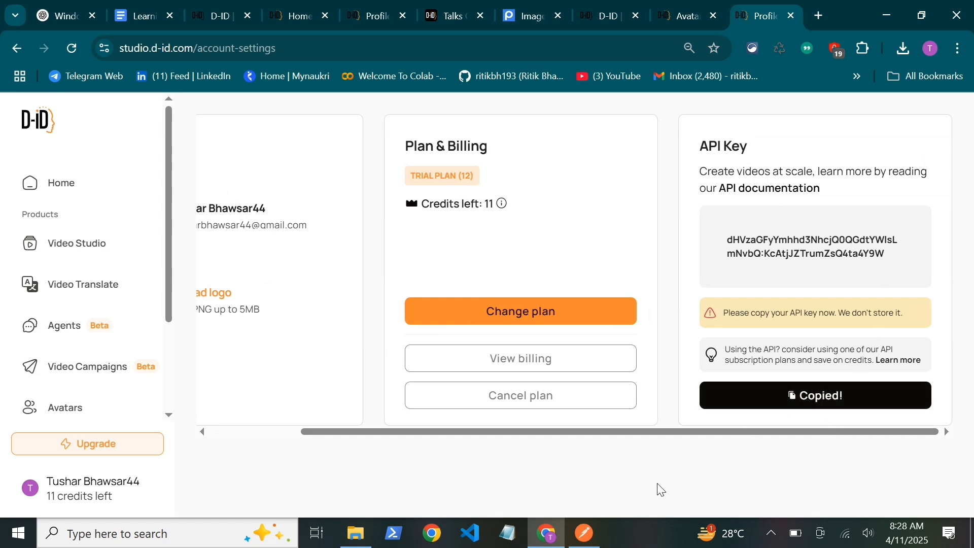
Switch to Postman and add a Content-Type request header with the value application/json
{"action": "left_click", "coordinate": [595, 531]}
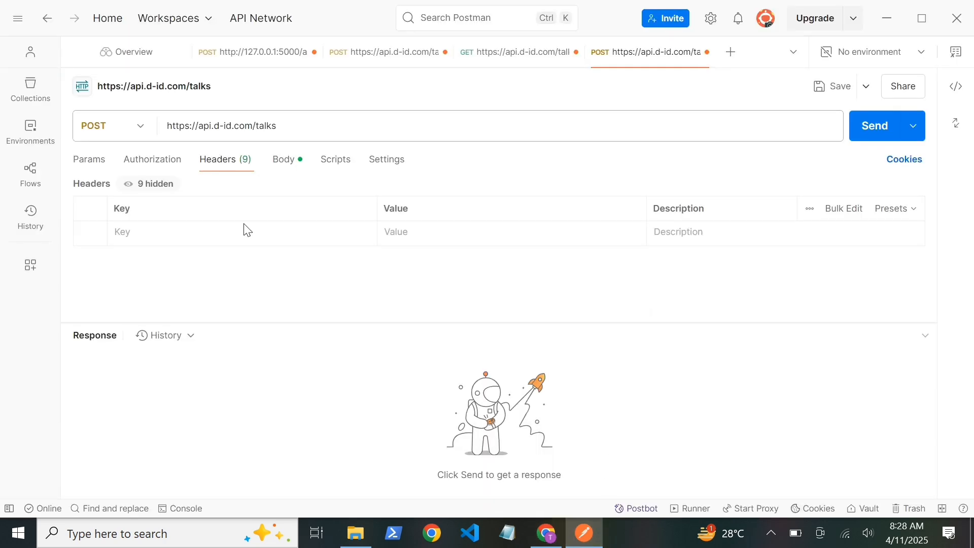
{"action": "left_click", "coordinate": [227, 230]}
{"action": "type", "text": "content"}
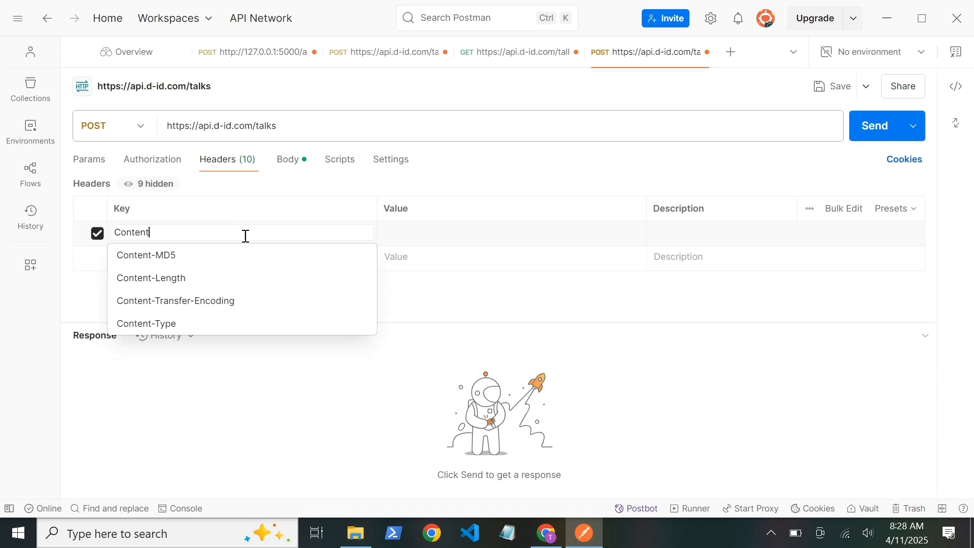
{"action": "left_click", "coordinate": [182, 325]}
{"action": "left_click", "coordinate": [440, 234]}
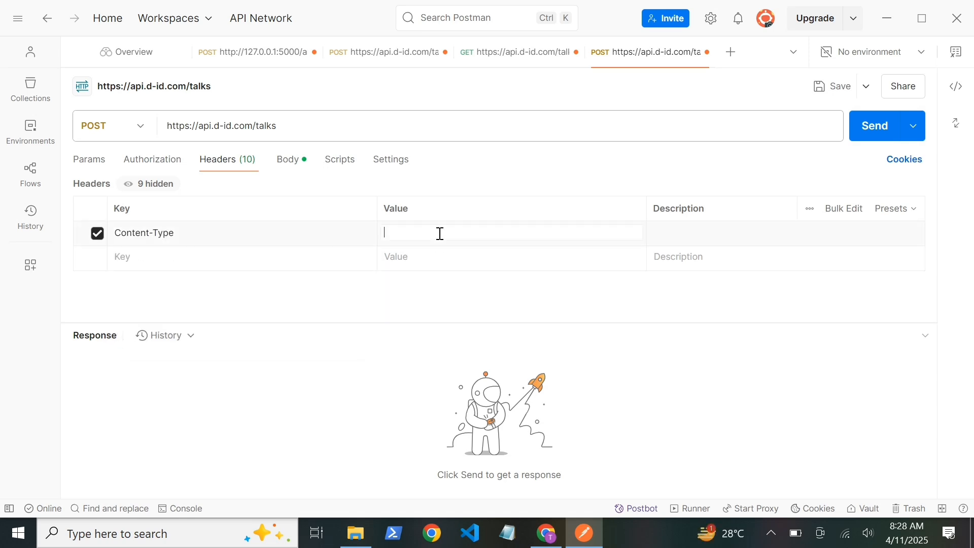
{"action": "type", "text": "appp"}
{"action": "key", "text": "BackSpace"}
{"action": "key", "text": "BackSpace"}
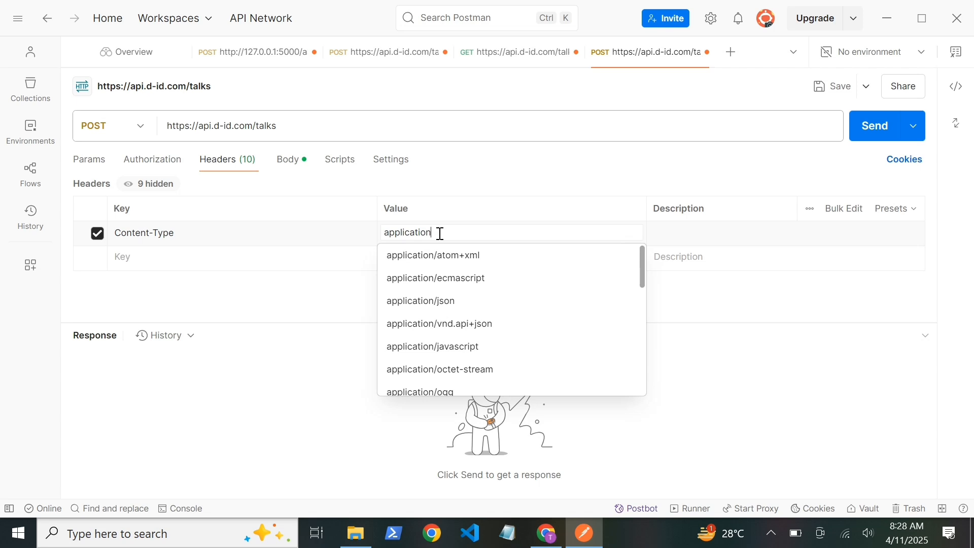
{"action": "left_click", "coordinate": [445, 301]}
Add an Authorization header whose value is "Basic" followed by a space and the copied D-ID API key
{"action": "left_click", "coordinate": [230, 264]}
{"action": "type", "text": "A"}
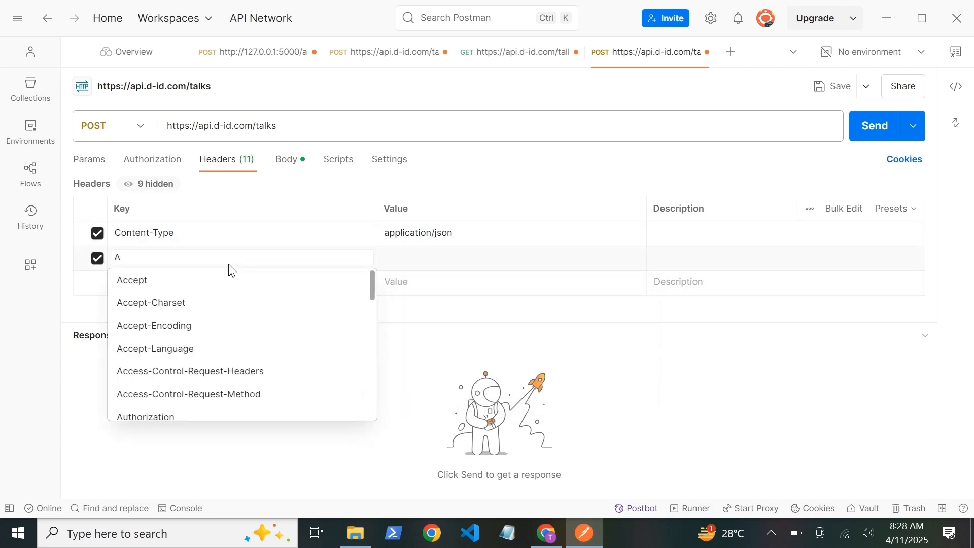
{"action": "type", "text": "uth"}
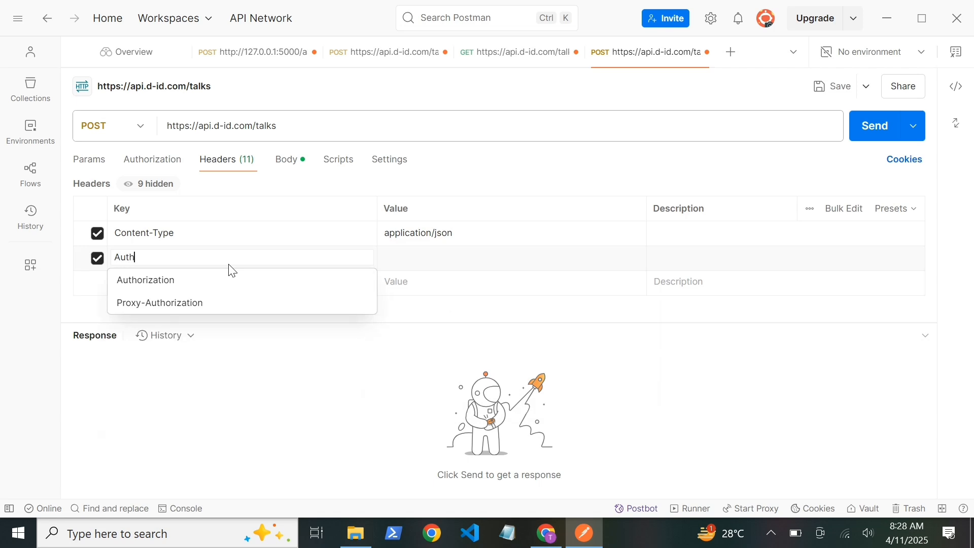
{"action": "left_click", "coordinate": [232, 270]}
{"action": "left_click", "coordinate": [420, 260]}
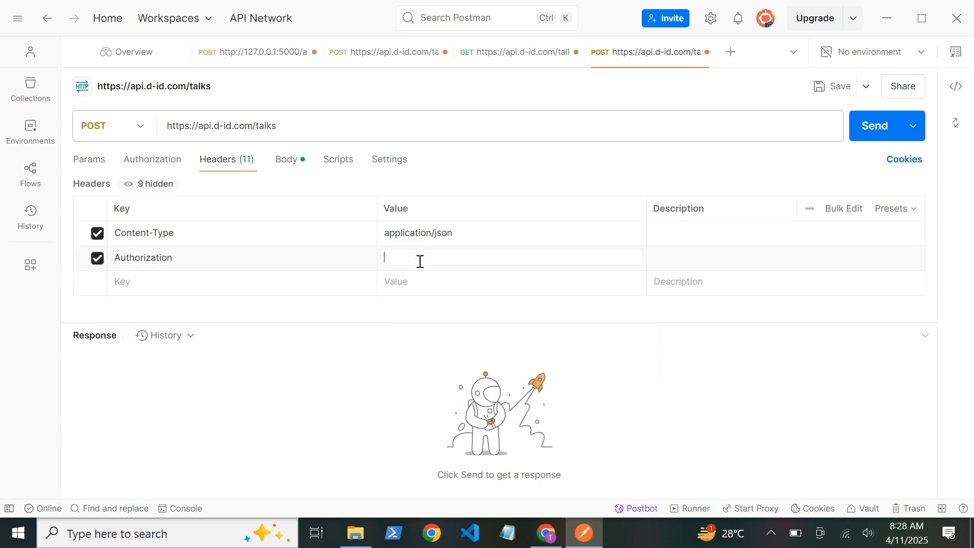
{"action": "type", "text": "Ba"}
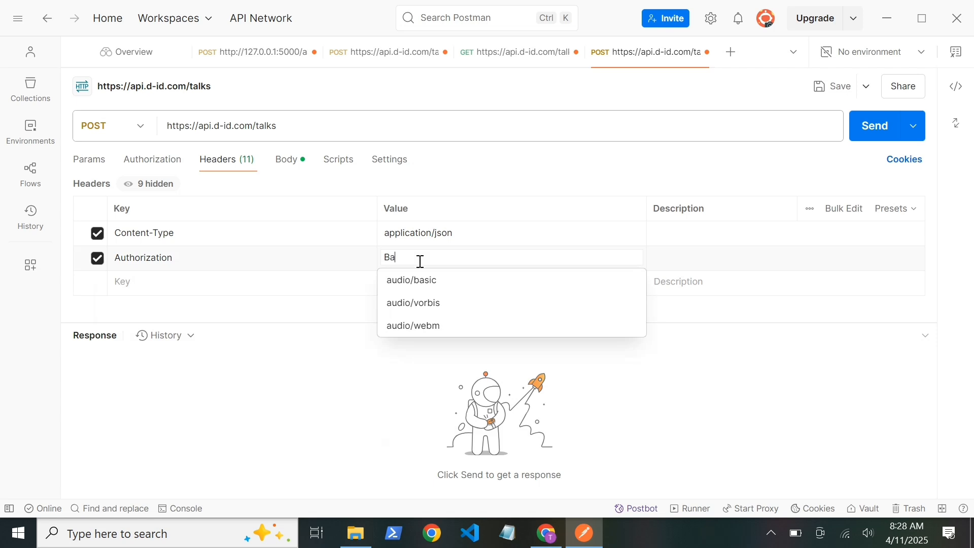
{"action": "type", "text": "sic"}
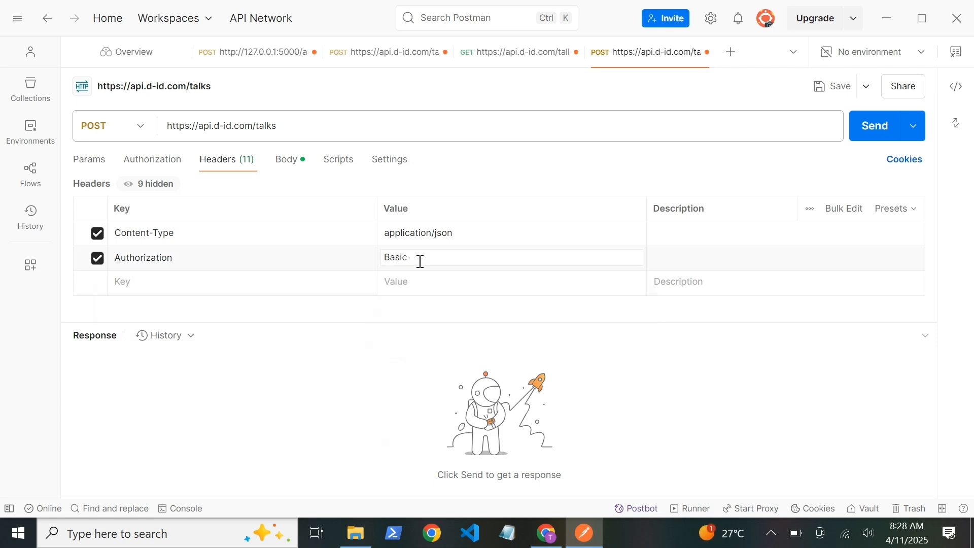
{"action": "key", "text": "ctrl+v"}
{"action": "left_click", "coordinate": [454, 304]}
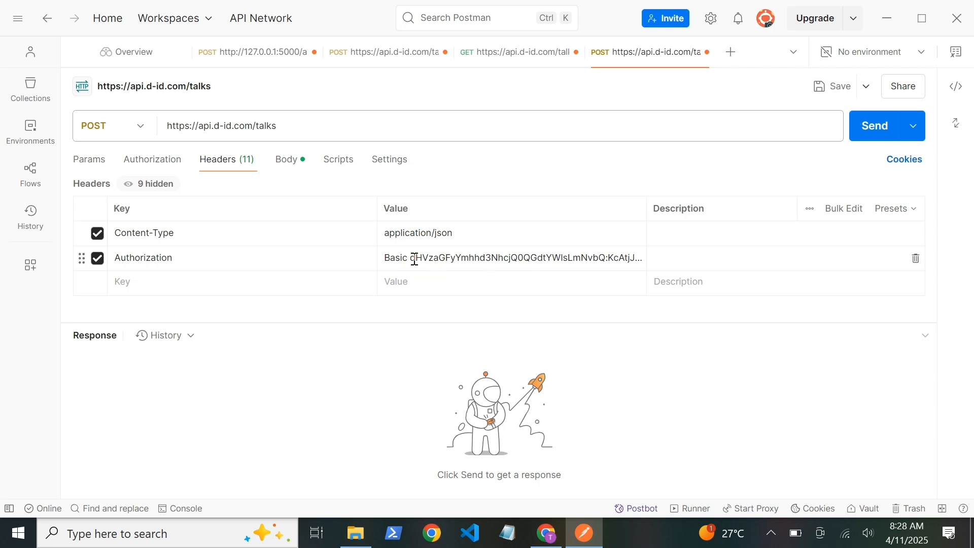
Review the request's headers and JSON body, leaving the body on display
{"action": "left_click", "coordinate": [286, 160]}
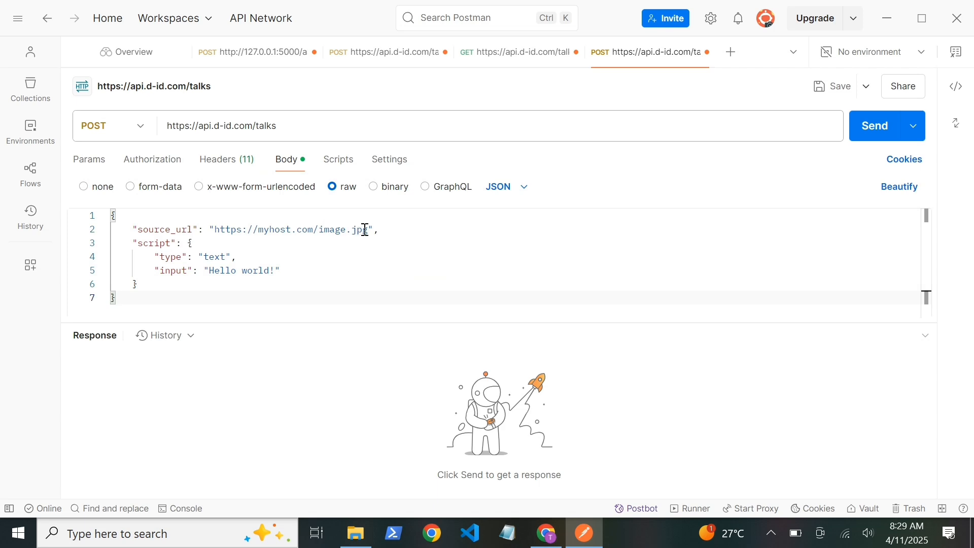
{"action": "left_click", "coordinate": [218, 161]}
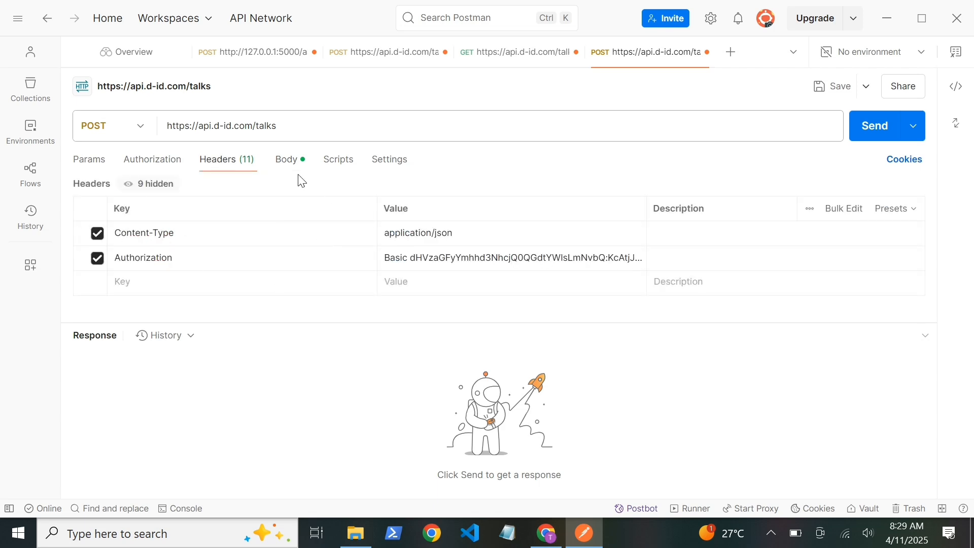
{"action": "left_click", "coordinate": [286, 159]}
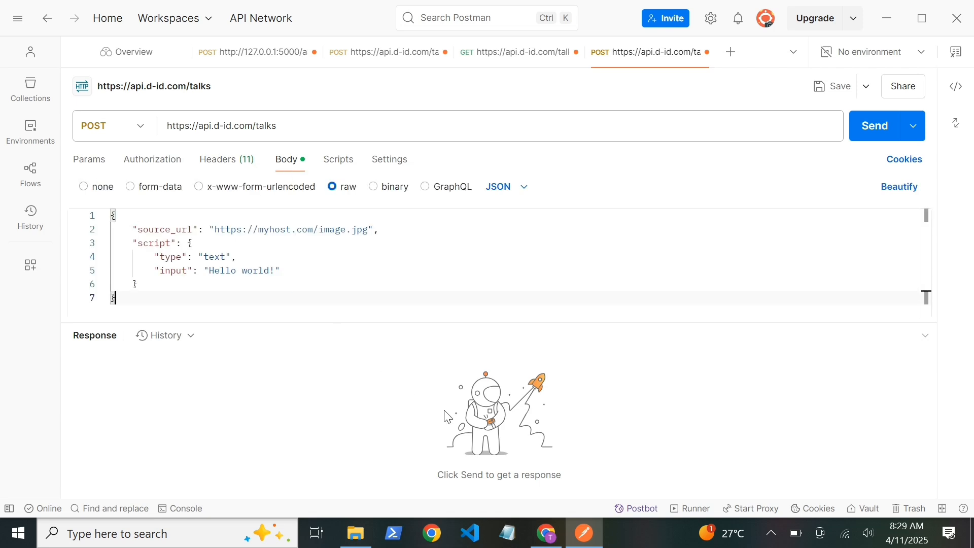
Open a new tab in Chrome, check image.png in the Downloads folder in File Explorer, and return to Chrome
{"action": "left_click", "coordinate": [546, 532]}
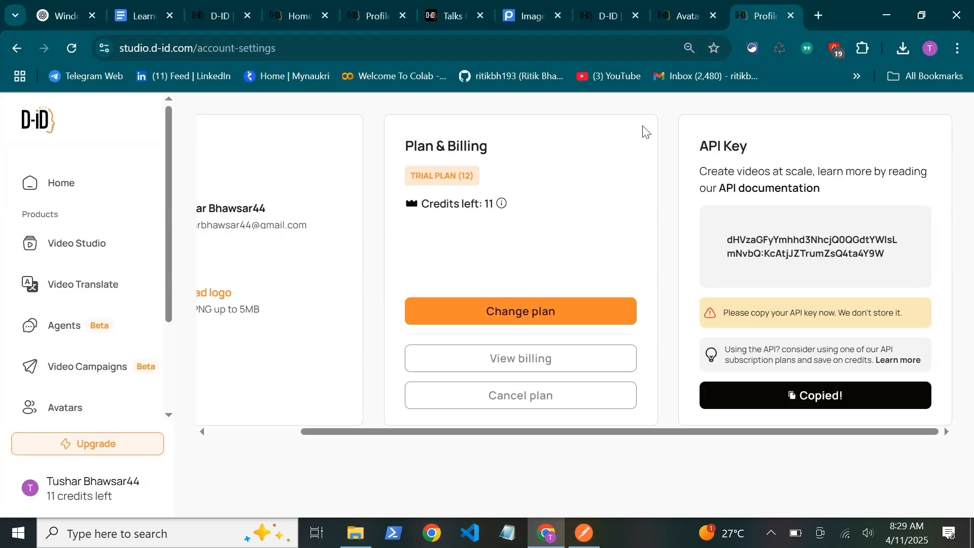
{"action": "left_click", "coordinate": [817, 17]}
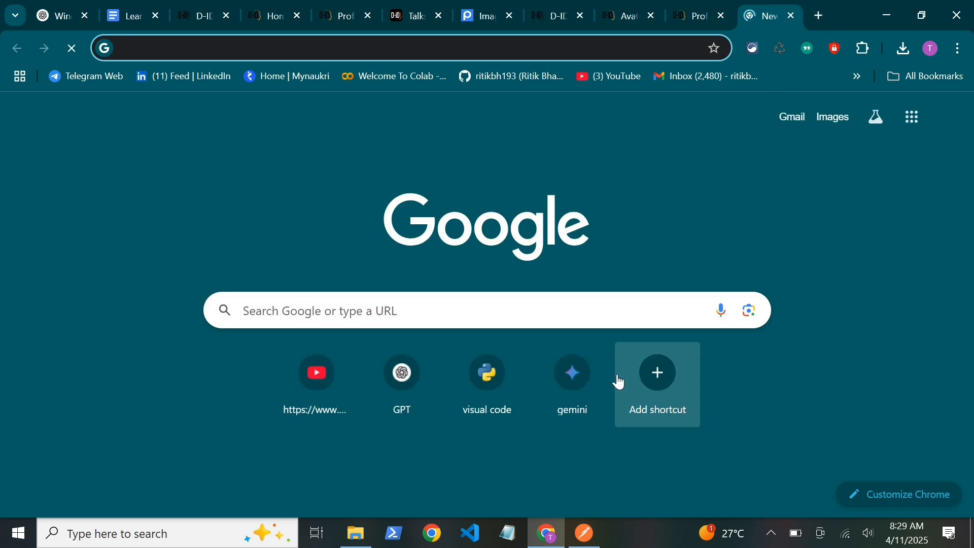
{"action": "left_click", "coordinate": [439, 314]}
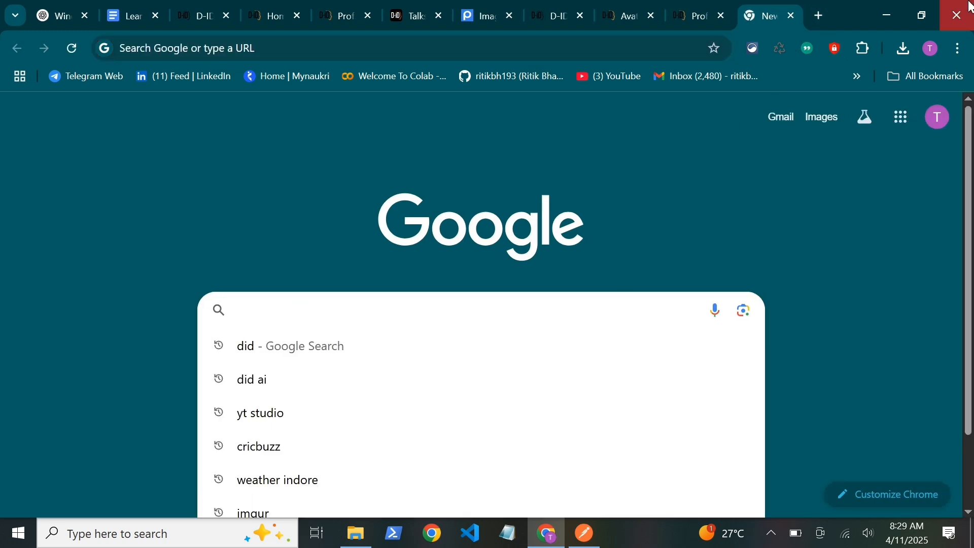
{"action": "left_click", "coordinate": [887, 15]}
{"action": "left_click", "coordinate": [355, 533]}
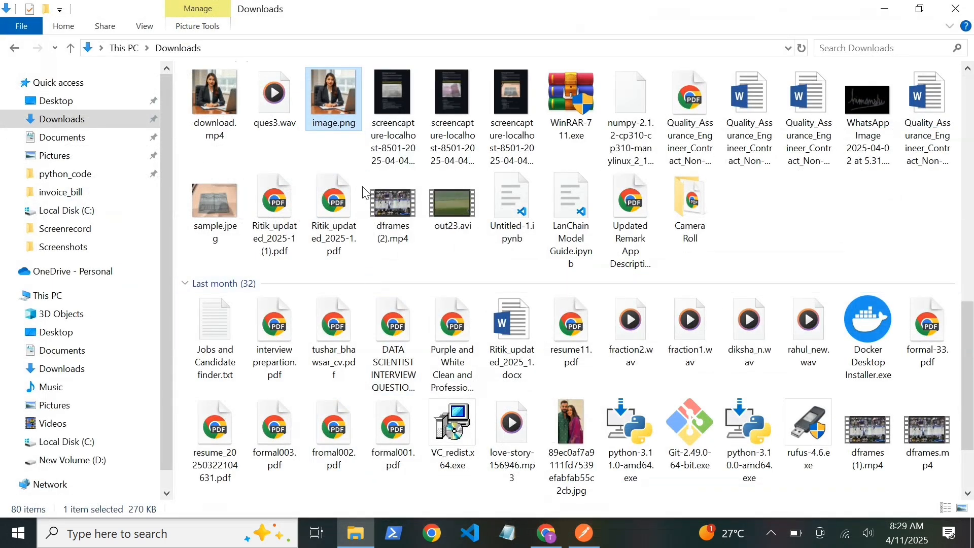
{"action": "left_click", "coordinate": [546, 532]}
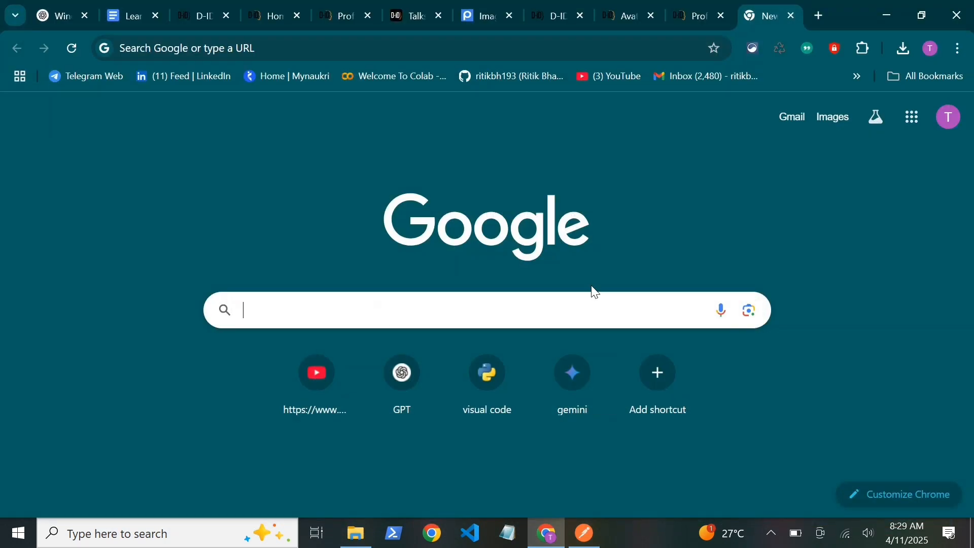
Search Google for "postimages" and open the Postimages free image hosting site
{"action": "left_click", "coordinate": [527, 313]}
{"action": "type", "text": "pos"}
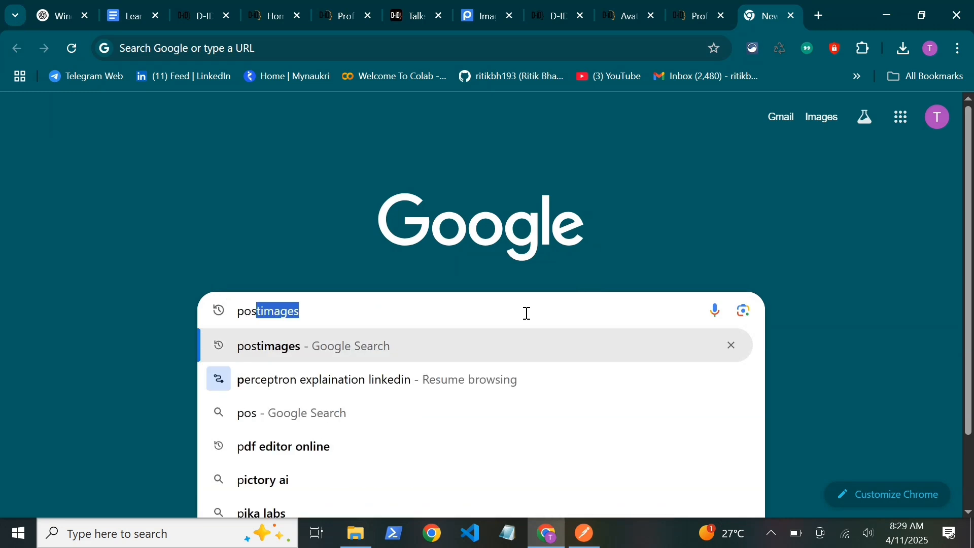
{"action": "type", "text": "t"}
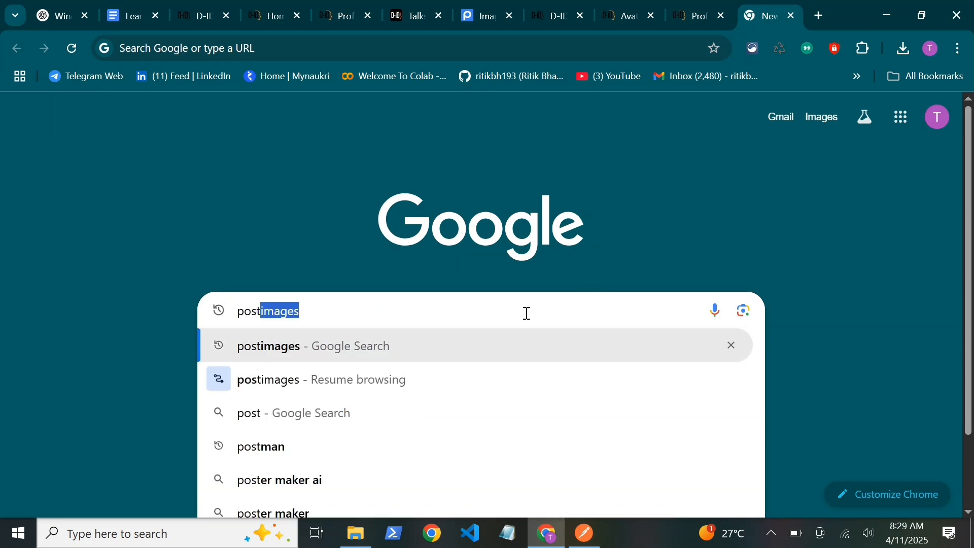
{"action": "type", "text": "images"}
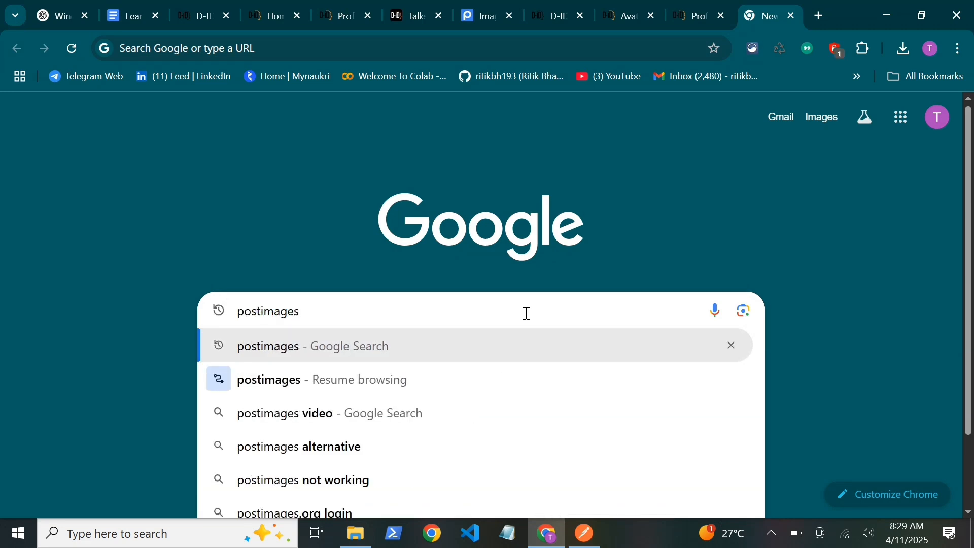
{"action": "key", "text": "Return"}
{"action": "left_click", "coordinate": [388, 264]}
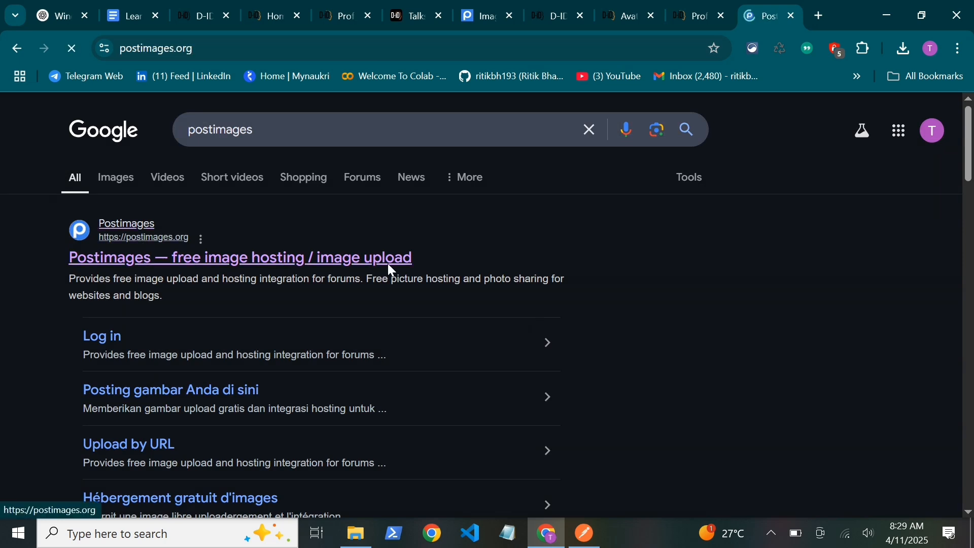
Upload image.png from the Downloads folder to Postimages
{"action": "left_click", "coordinate": [490, 330]}
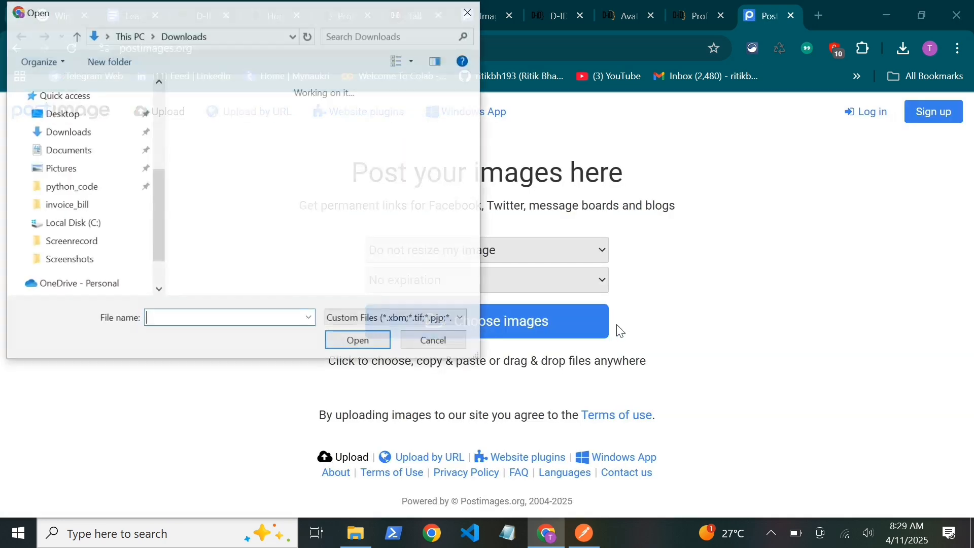
{"action": "left_click", "coordinate": [238, 126]}
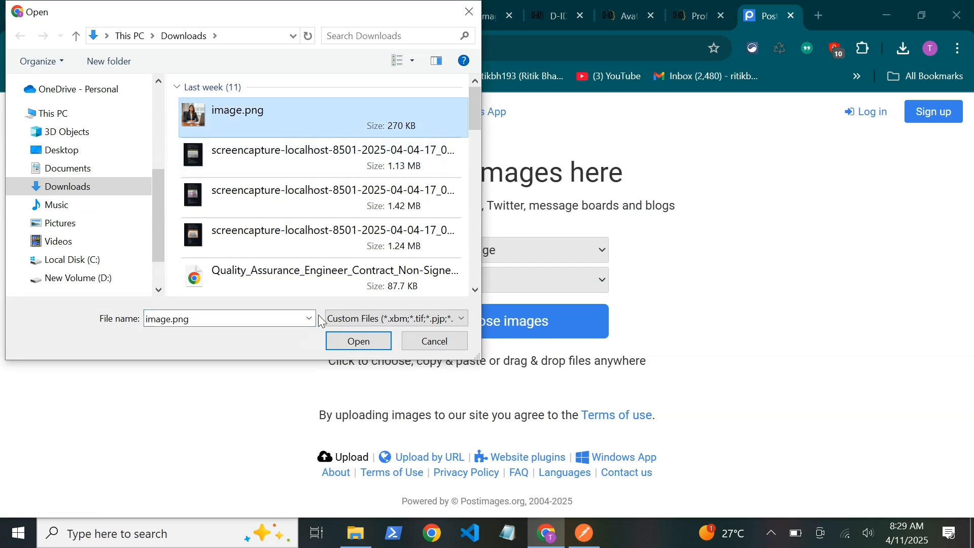
{"action": "left_click", "coordinate": [358, 341]}
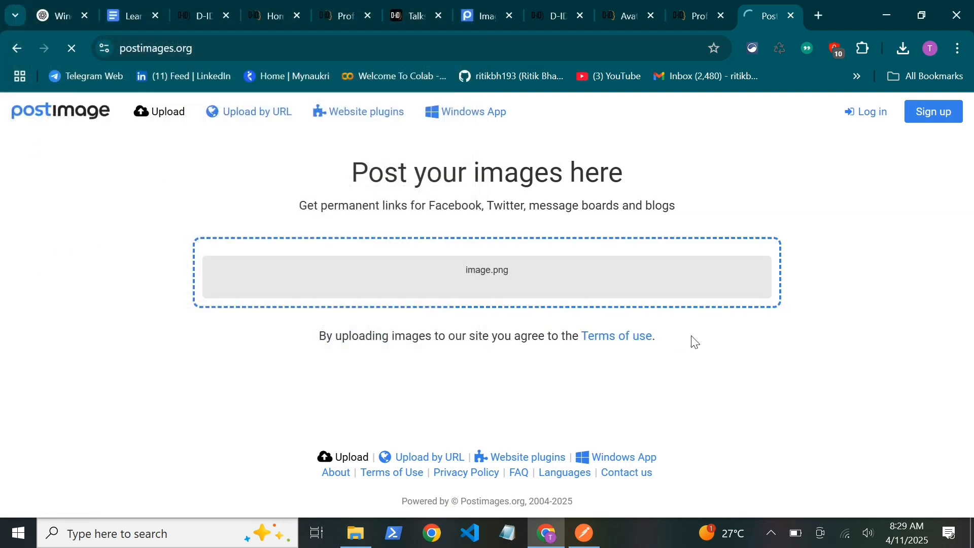
Copy the direct link of the uploaded image from the Postimages upload page
{"action": "scroll", "coordinate": [674, 337], "scroll_direction": "down", "scroll_amount": 3}
{"action": "scroll", "coordinate": [172, 262], "scroll_direction": "up", "scroll_amount": 3}
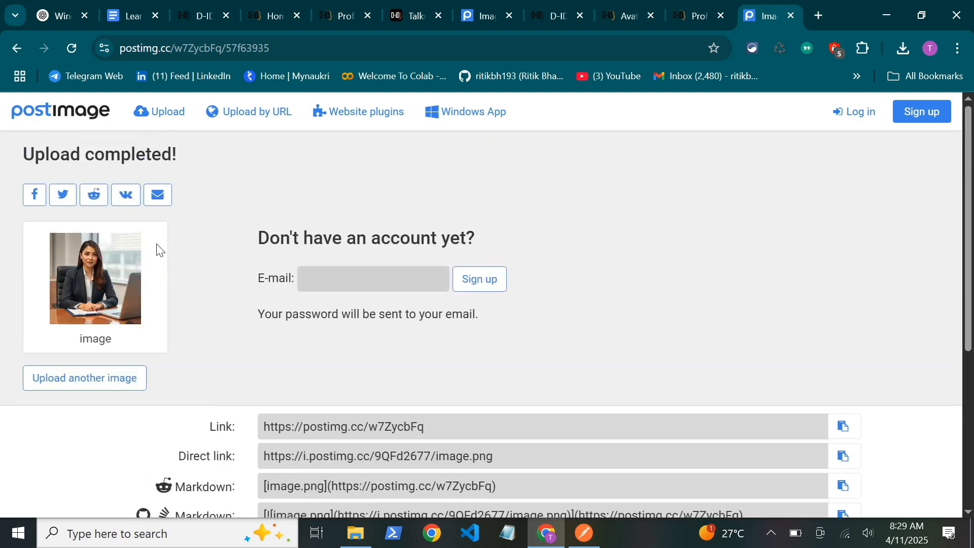
{"action": "scroll", "coordinate": [419, 339], "scroll_direction": "down", "scroll_amount": 3}
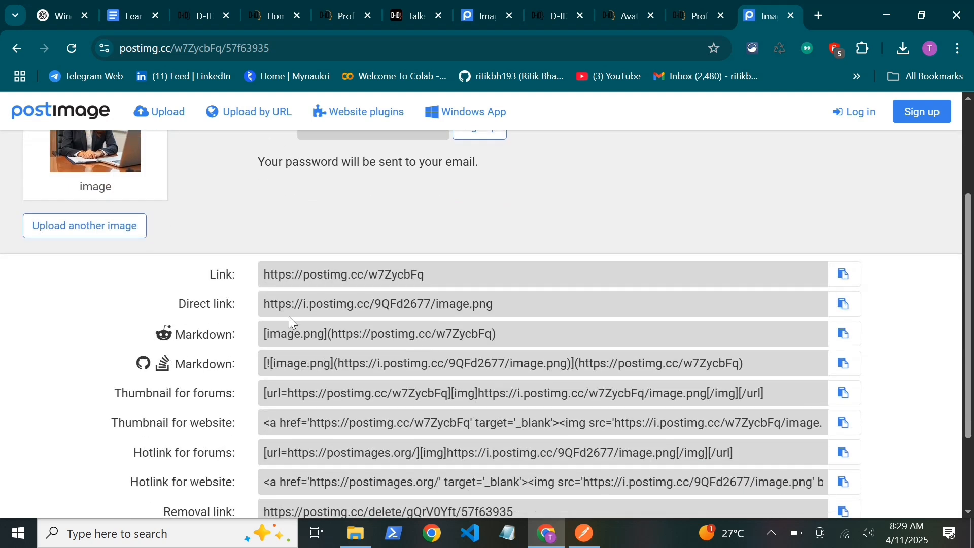
{"action": "left_click", "coordinate": [496, 311]}
{"action": "key", "text": "ctrl+c"}
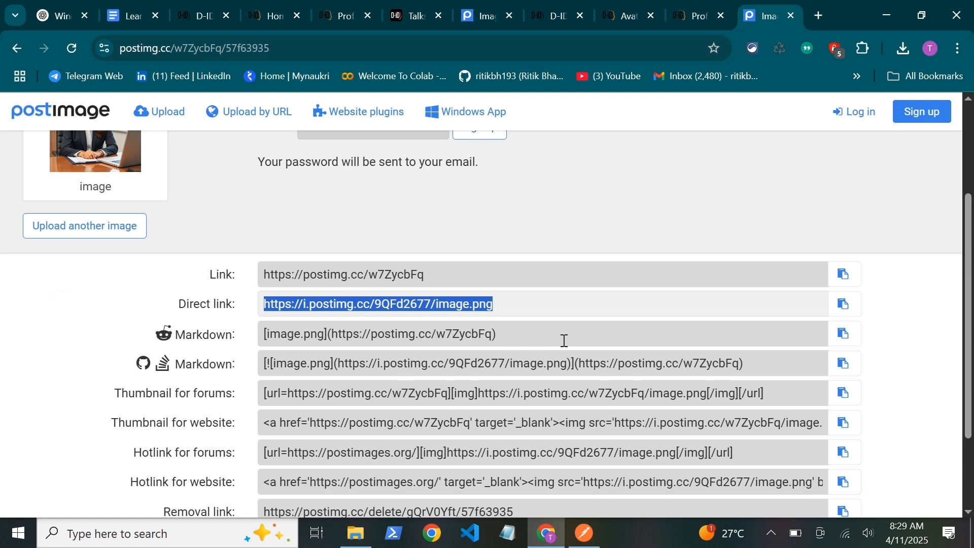
{"action": "left_click", "coordinate": [584, 532]}
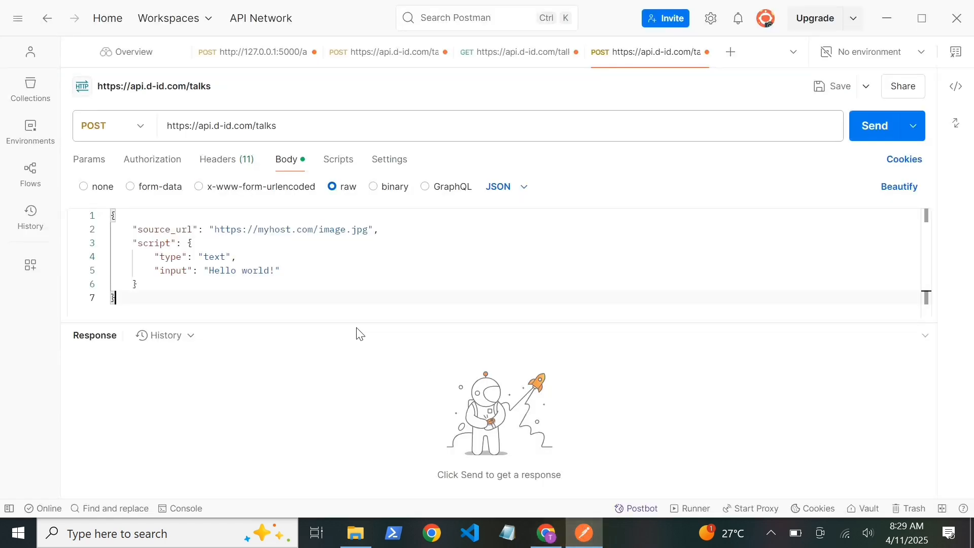
{"action": "left_click_drag", "start_coordinate": [368, 232], "coordinate": [219, 233]}
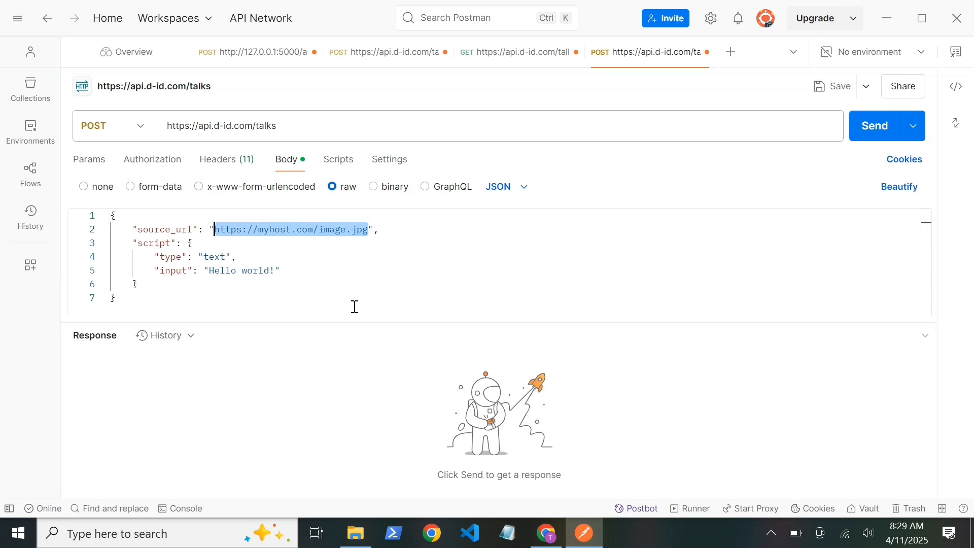
{"action": "key", "text": "ctrl+v"}
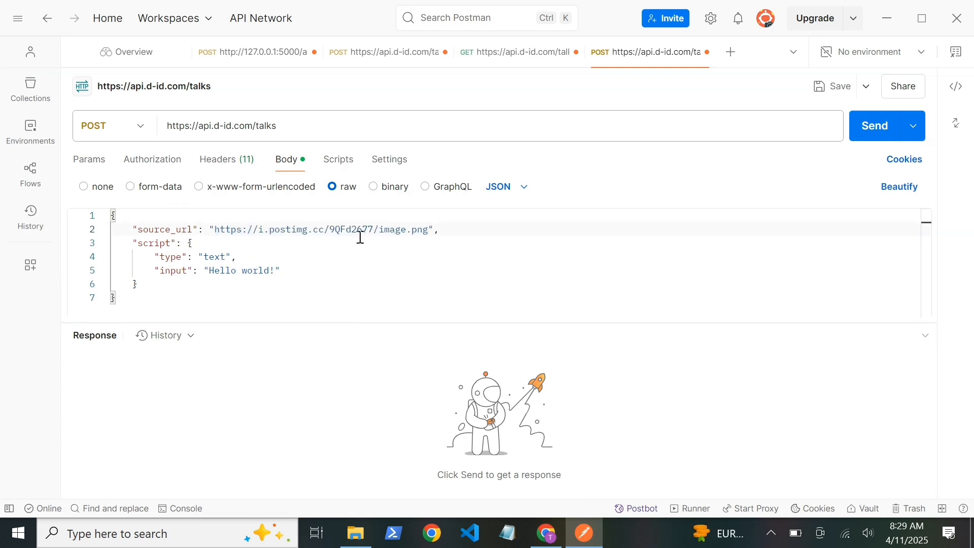
Switch to Chrome and copy the Linear Regression definition from the "Learning Machine Learning and AI" Google Doc
{"action": "left_click", "coordinate": [552, 540]}
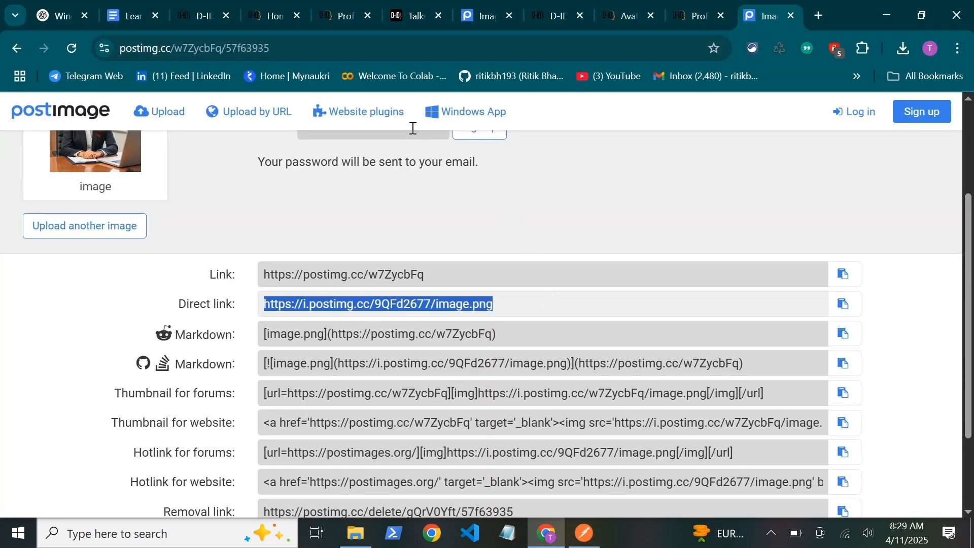
{"action": "left_click", "coordinate": [130, 14]}
{"action": "left_click_drag", "start_coordinate": [233, 293], "coordinate": [199, 261]}
{"action": "key", "text": "ctrl+c"}
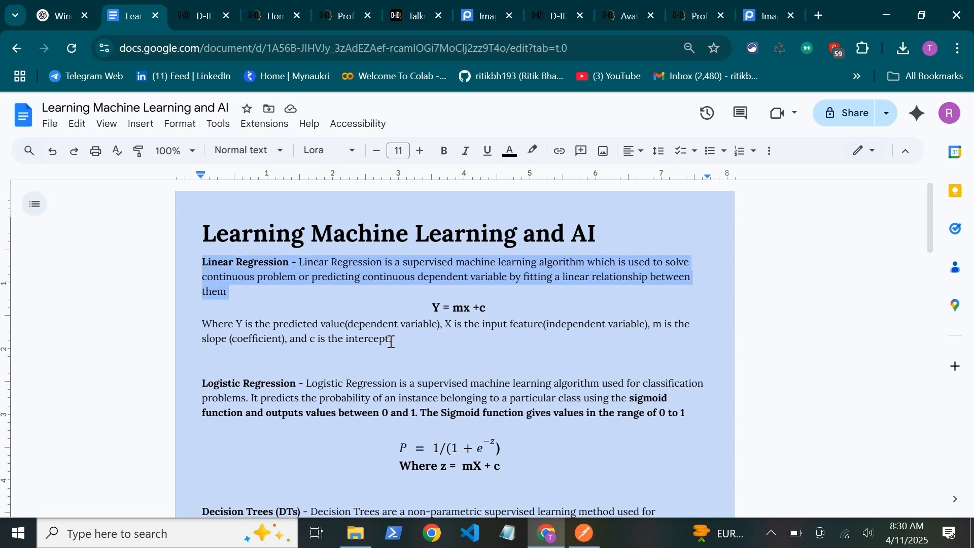
Return to Postman and replace the "Hello world!" script input in the JSON body with the copied Linear Regression definition
{"action": "left_click", "coordinate": [584, 534]}
{"action": "left_click_drag", "start_coordinate": [274, 272], "coordinate": [211, 272]}
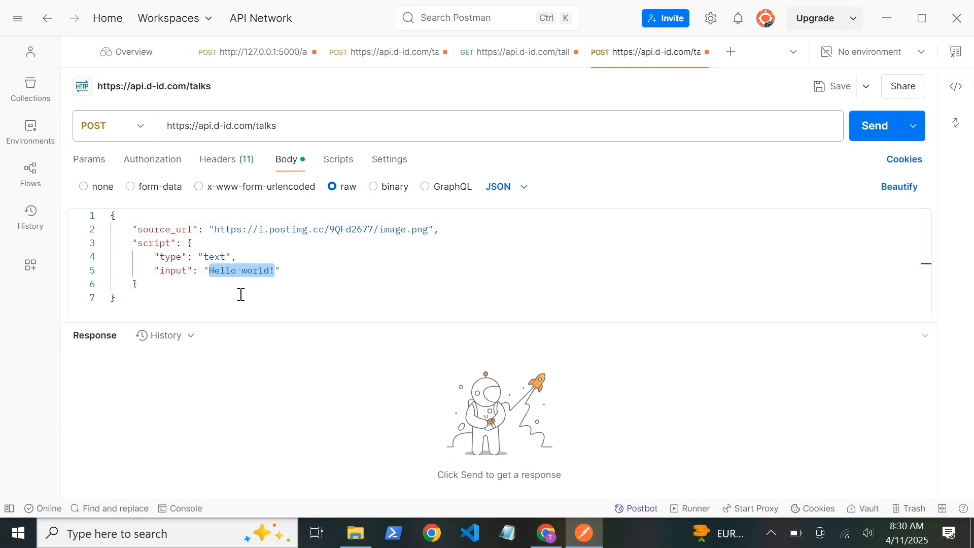
{"action": "key", "text": "ctrl+v"}
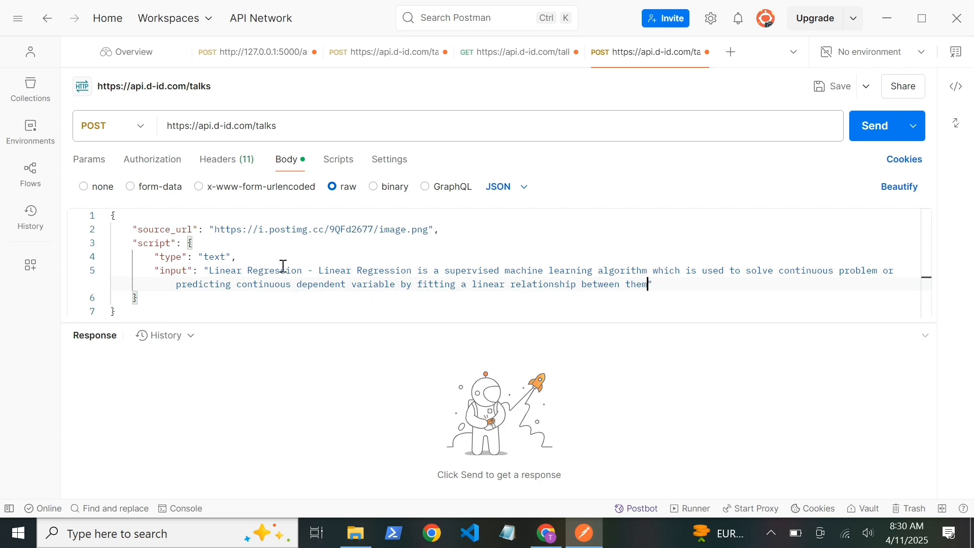
{"action": "left_click", "coordinate": [206, 162]}
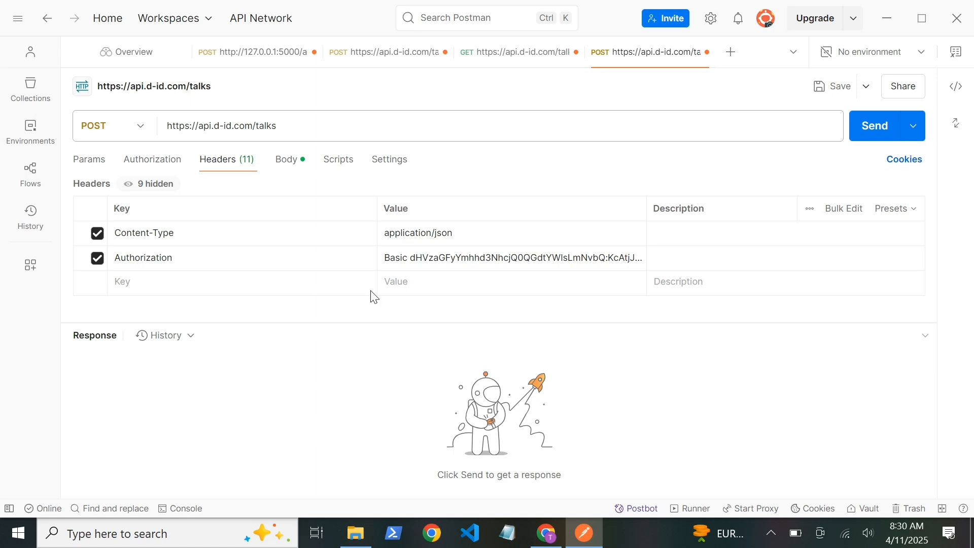
{"action": "left_click", "coordinate": [281, 164]}
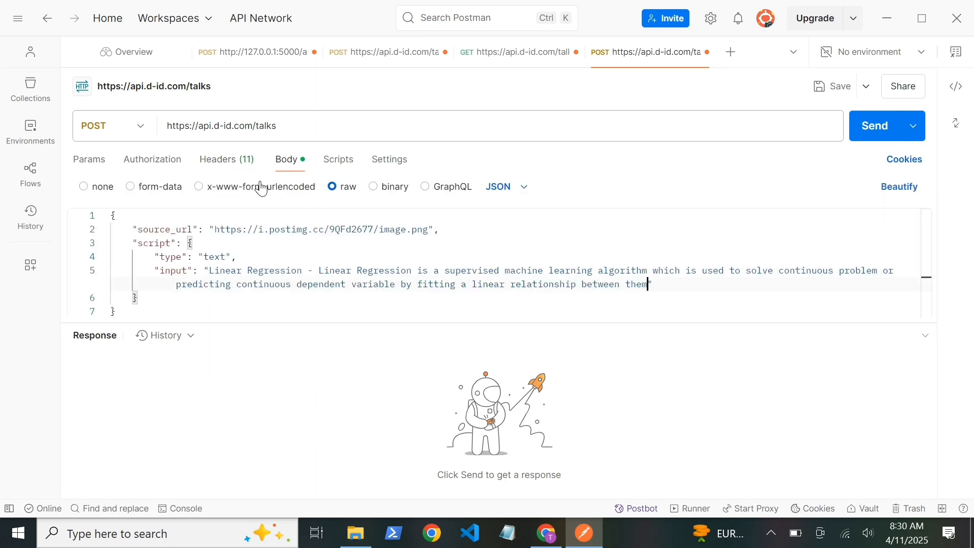
{"action": "left_click", "coordinate": [878, 134]}
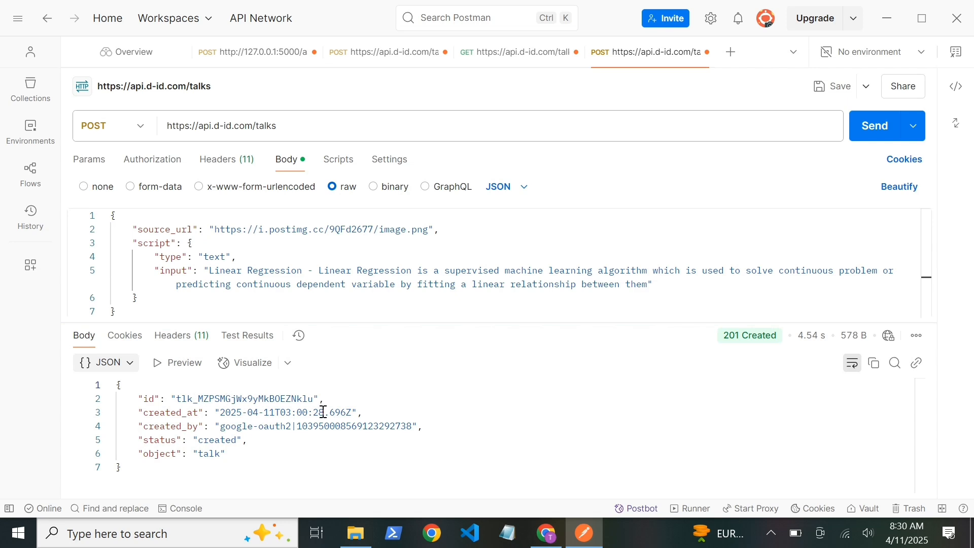
Switch to Chrome and reload the D-ID account settings page to check the remaining credits
{"action": "left_click", "coordinate": [546, 532]}
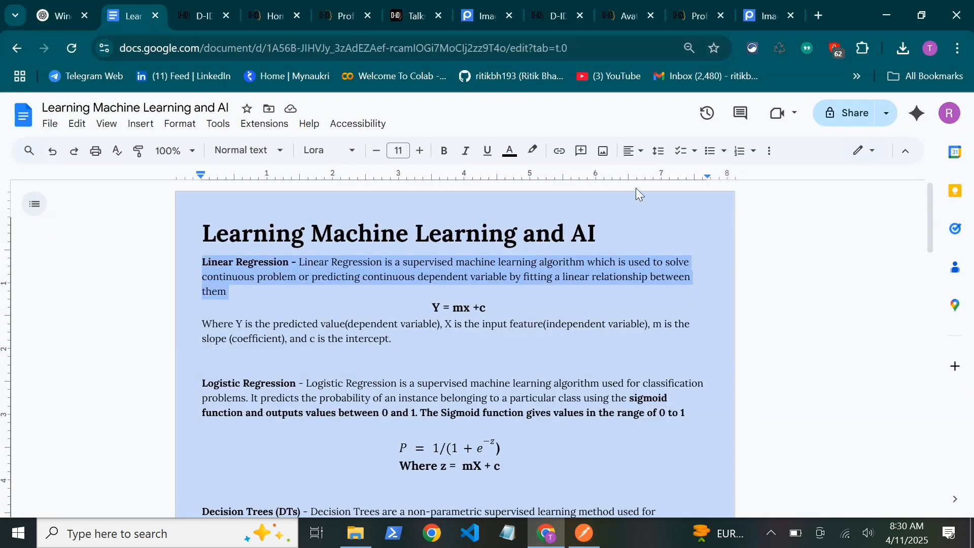
{"action": "left_click", "coordinate": [582, 531]}
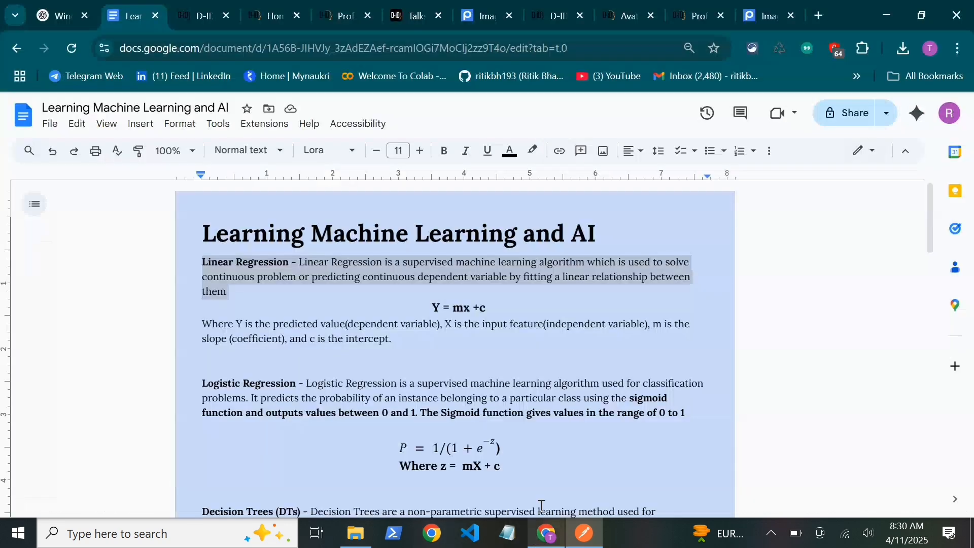
{"action": "left_click", "coordinate": [547, 532]}
{"action": "left_click", "coordinate": [695, 20]}
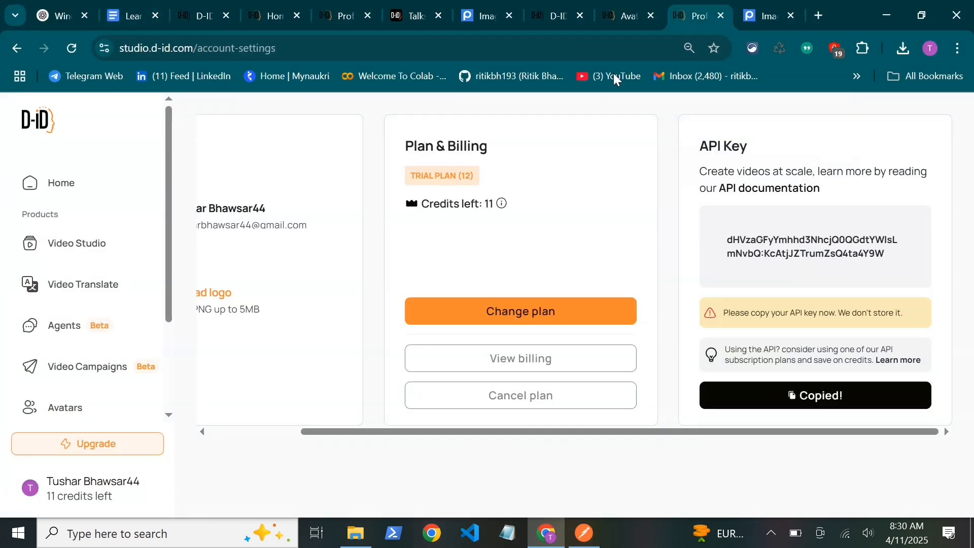
{"action": "left_click", "coordinate": [15, 49]}
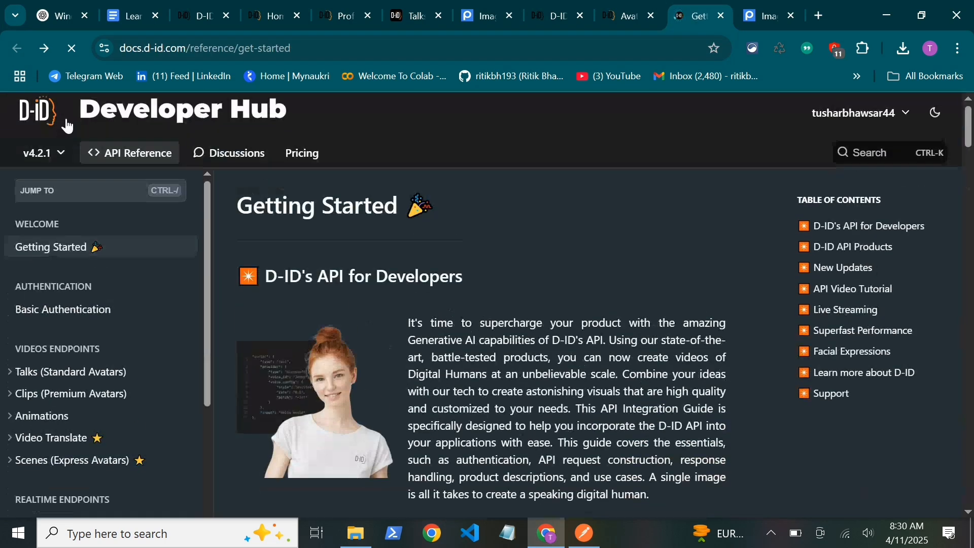
{"action": "left_click", "coordinate": [44, 48]}
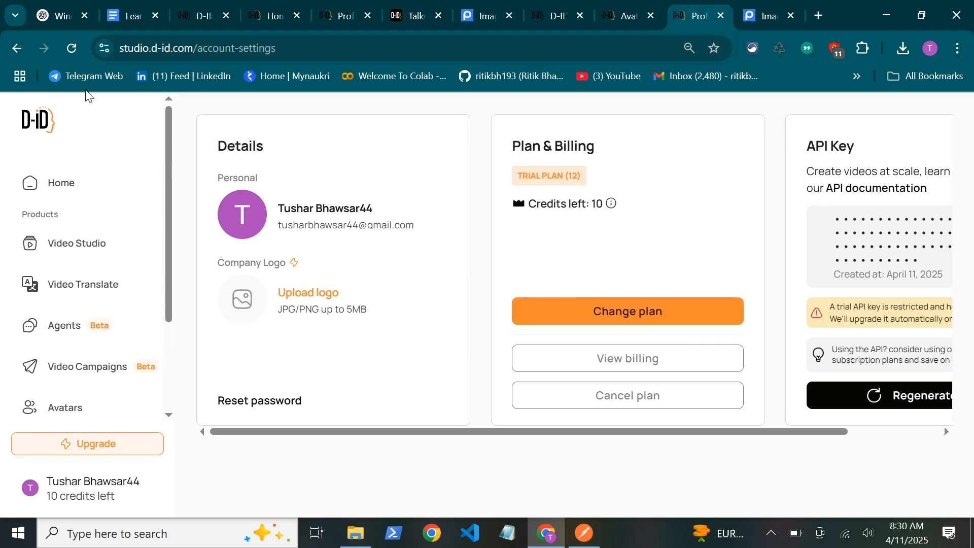
{"action": "left_click", "coordinate": [18, 49]}
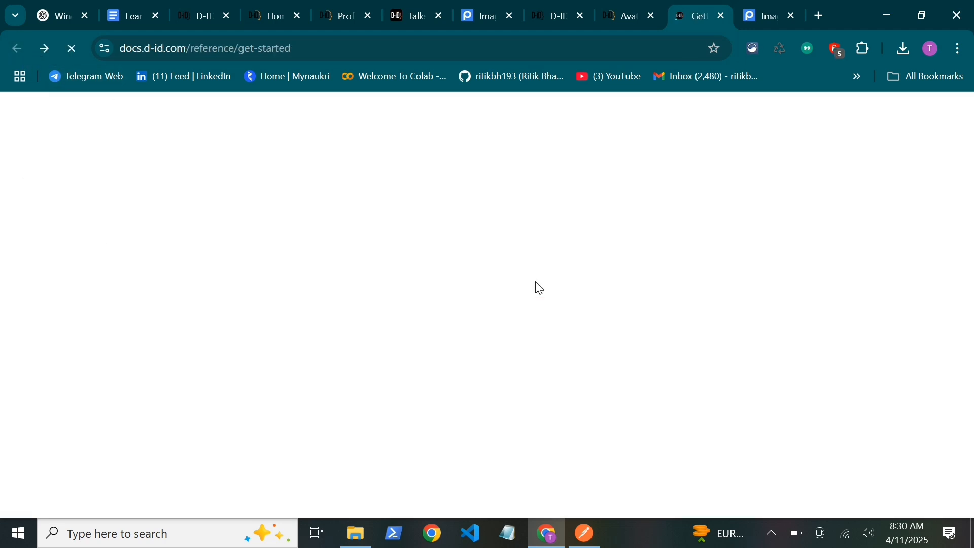
{"action": "scroll", "coordinate": [535, 314], "scroll_direction": "down", "scroll_amount": 3}
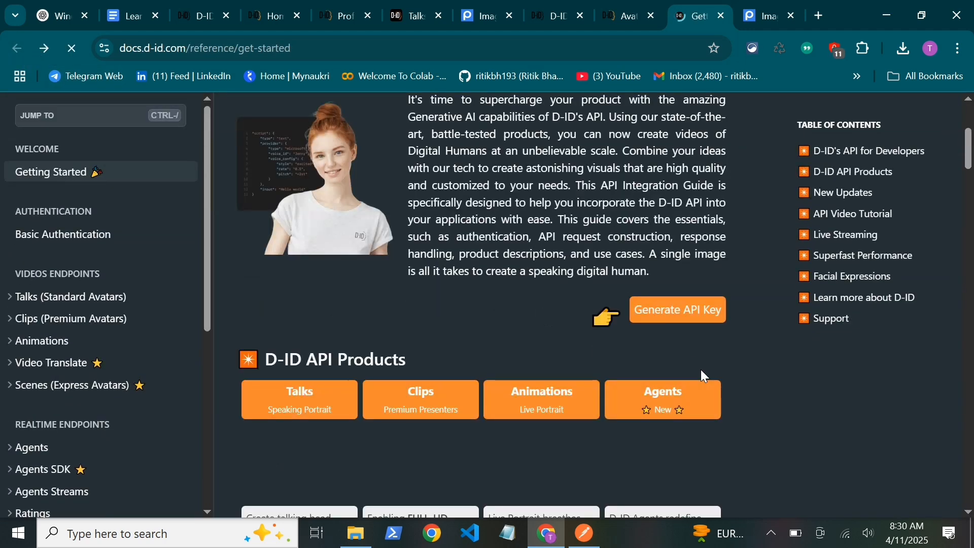
{"action": "scroll", "coordinate": [474, 352], "scroll_direction": "down", "scroll_amount": 2}
{"action": "scroll", "coordinate": [475, 358], "scroll_direction": "down", "scroll_amount": 1}
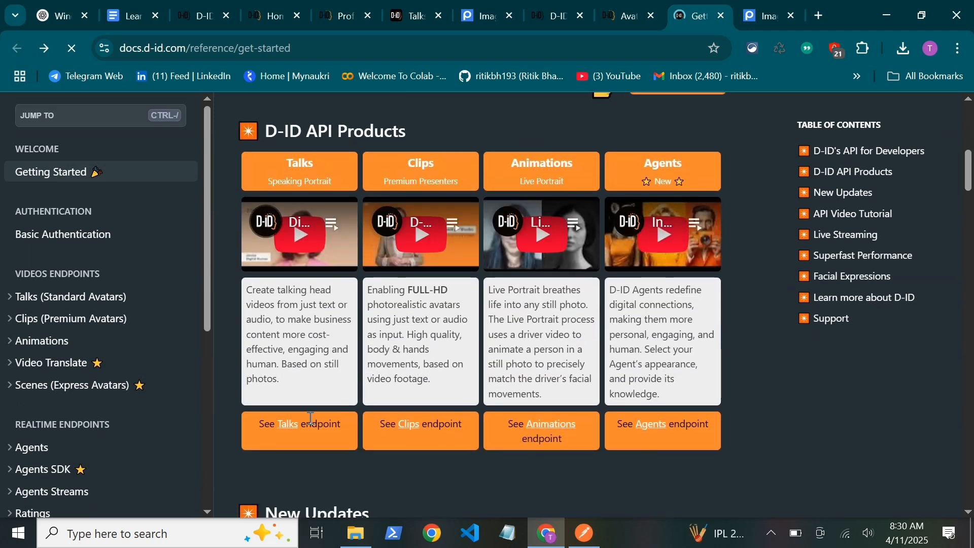
{"action": "left_click", "coordinate": [292, 427]}
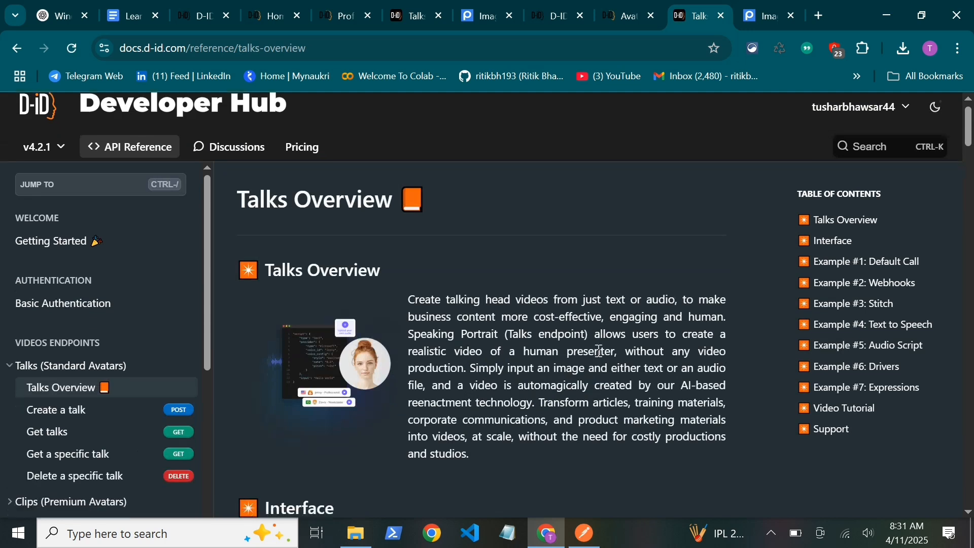
{"action": "scroll", "coordinate": [563, 321], "scroll_direction": "down", "scroll_amount": 12}
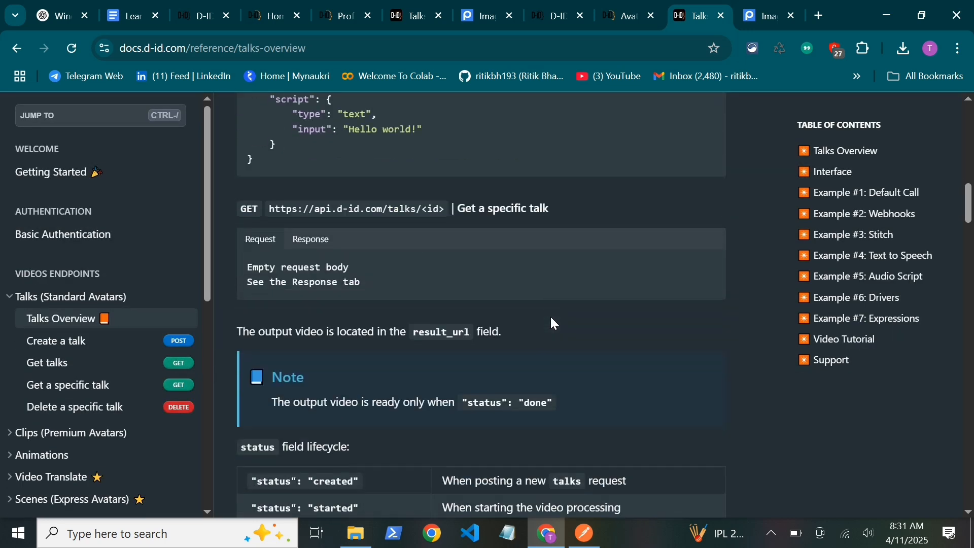
{"action": "left_click_drag", "start_coordinate": [334, 213], "coordinate": [434, 209]}
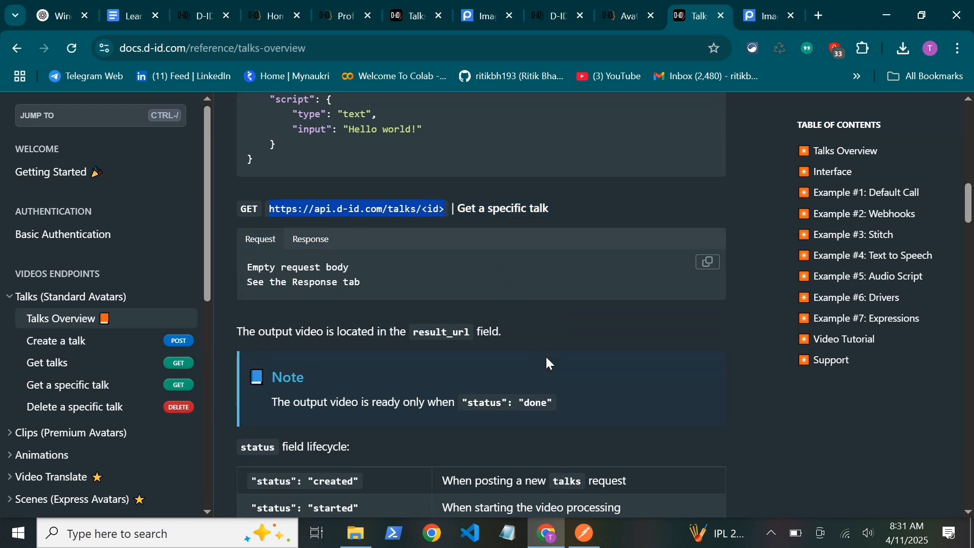
{"action": "left_click", "coordinate": [594, 541]}
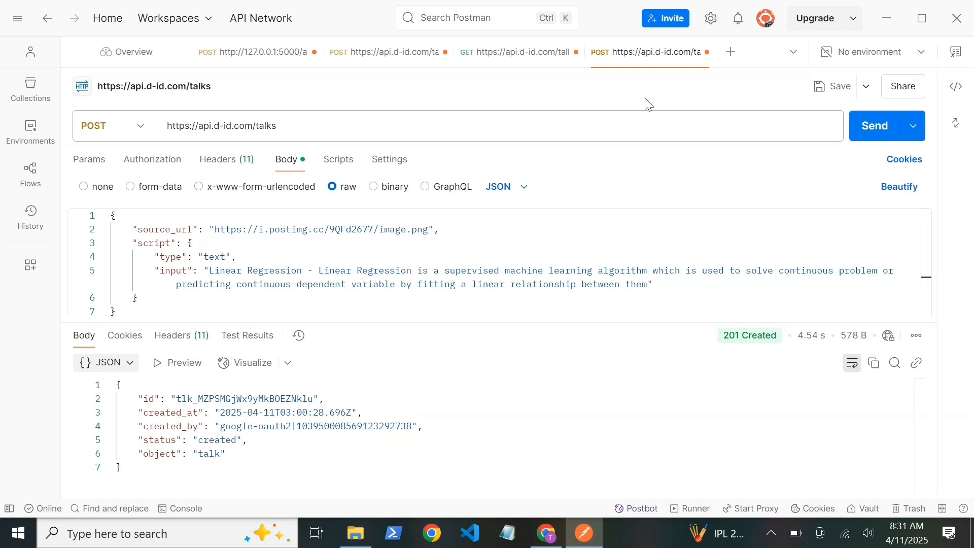
{"action": "left_click", "coordinate": [730, 52]}
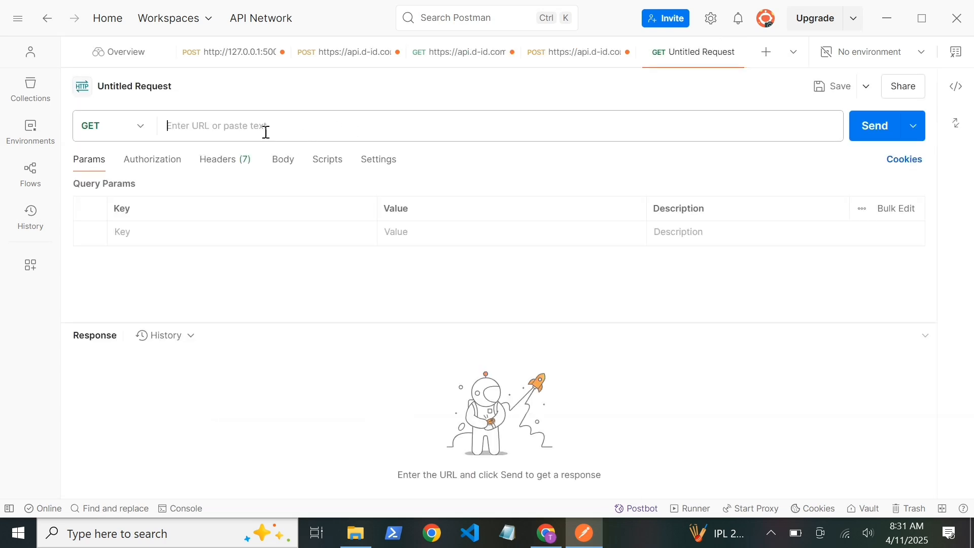
{"action": "left_click", "coordinate": [266, 132]}
{"action": "type", "text": "https://api.d-id.com/talks/<id>"}
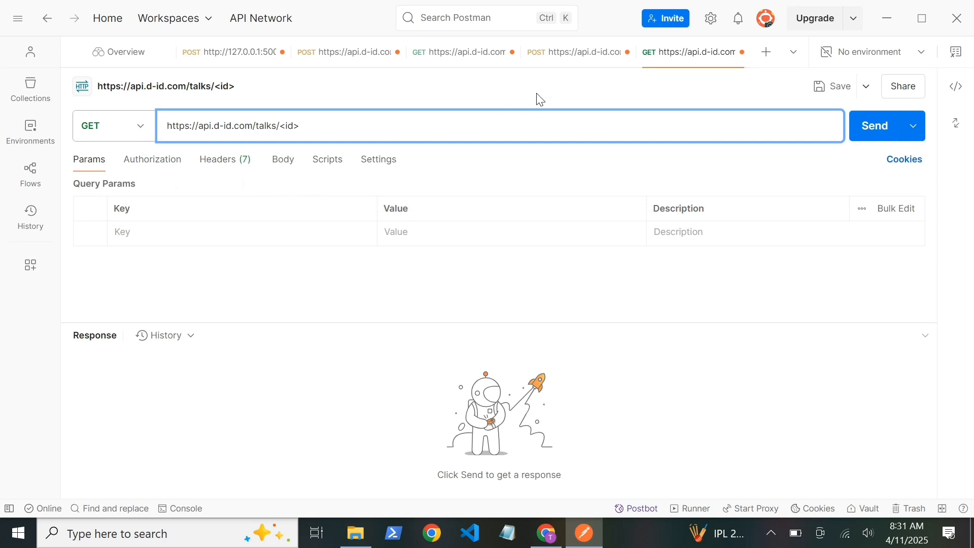
Copy the talk id from the POST response and replace the <id> placeholder in the GET request URL with it
{"action": "left_click", "coordinate": [564, 56]}
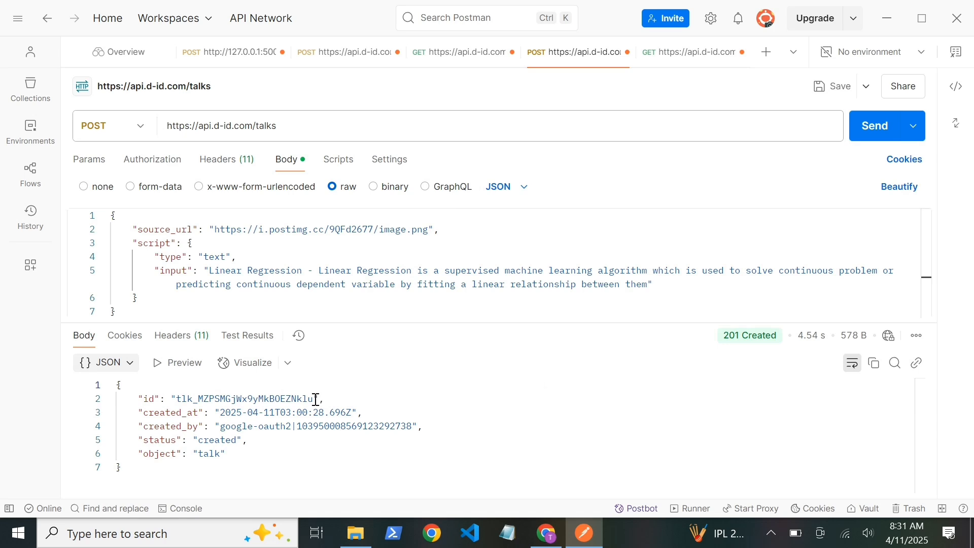
{"action": "left_click_drag", "start_coordinate": [313, 398], "coordinate": [181, 400]}
{"action": "key", "text": "ctrl+c"}
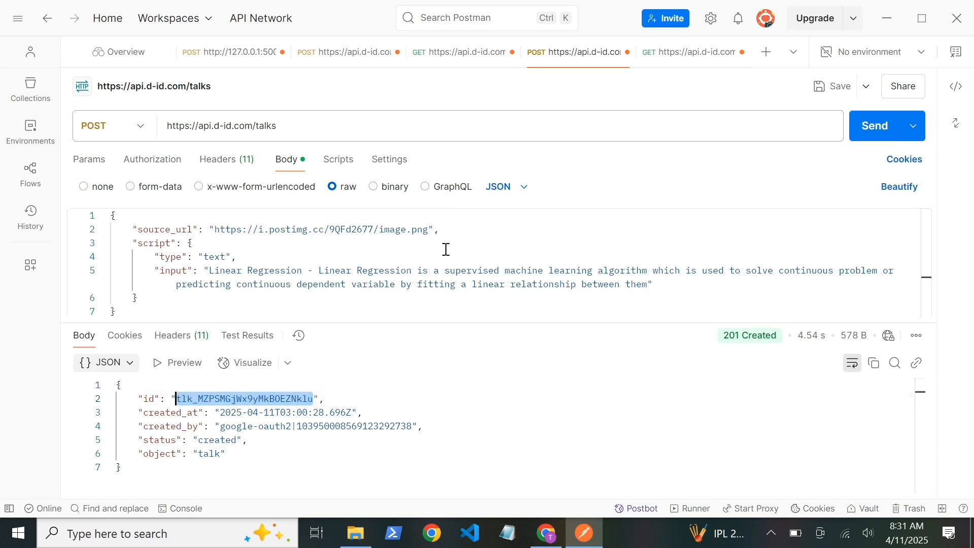
{"action": "left_click", "coordinate": [668, 50]}
{"action": "left_click", "coordinate": [311, 128]}
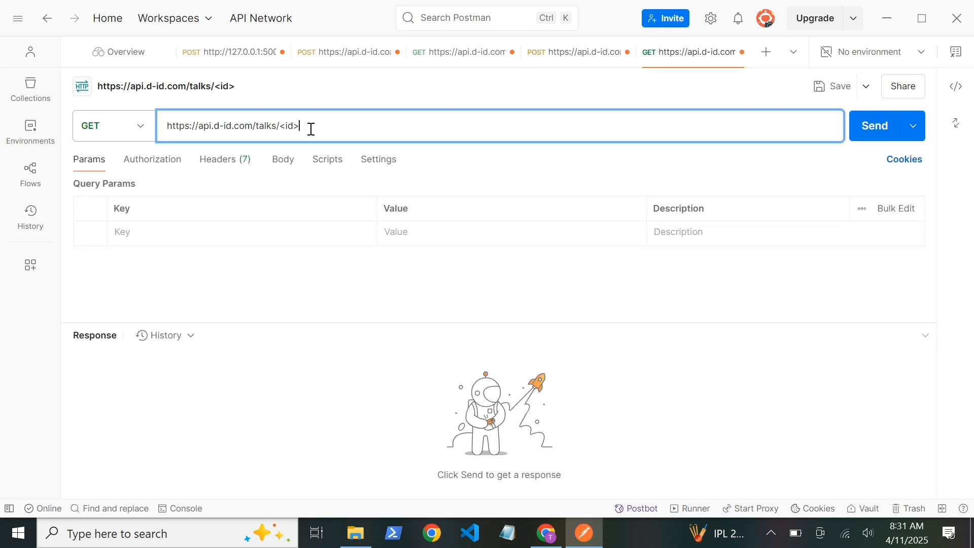
{"action": "key", "text": "ctrl+v"}
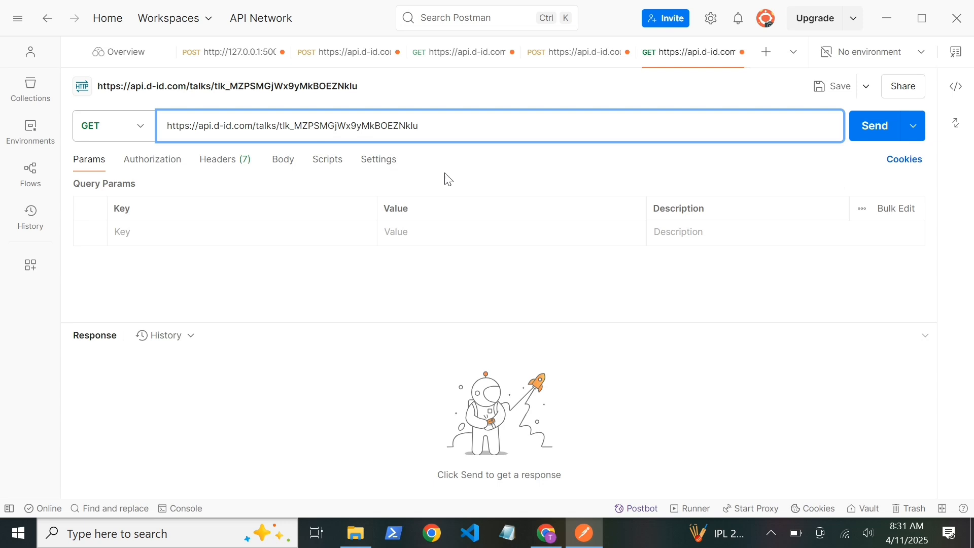
Check the POST request's headers and add a Content-Type header key to the GET request
{"action": "left_click", "coordinate": [220, 162]}
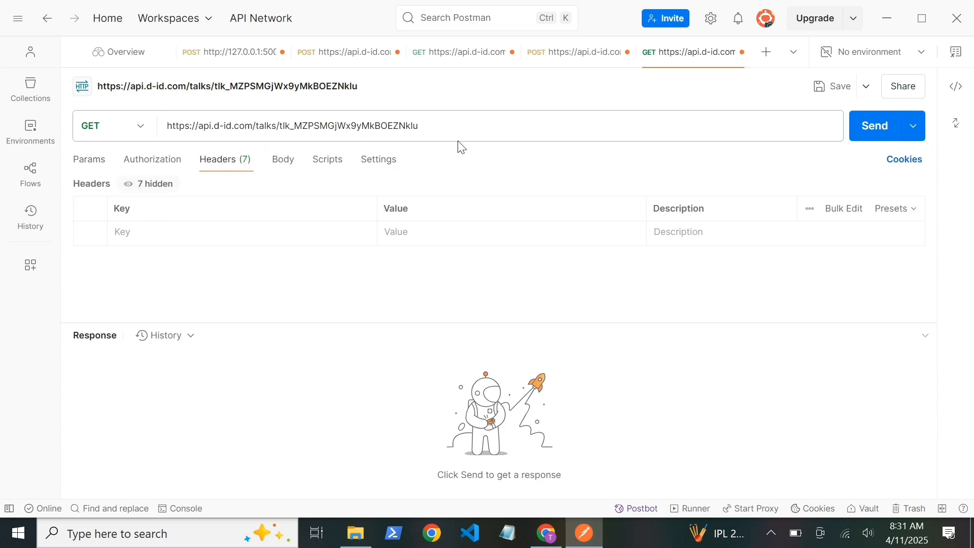
{"action": "left_click", "coordinate": [561, 57]}
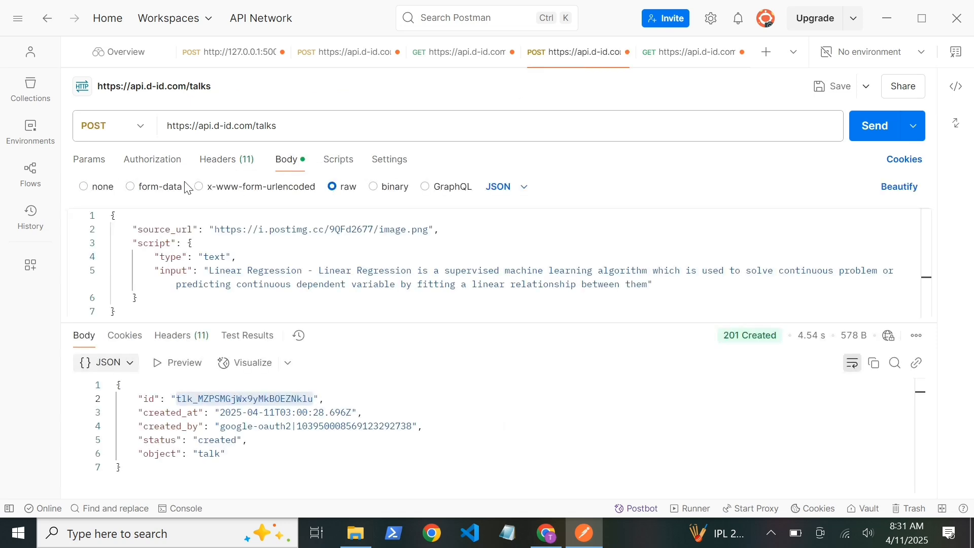
{"action": "left_click", "coordinate": [224, 163]}
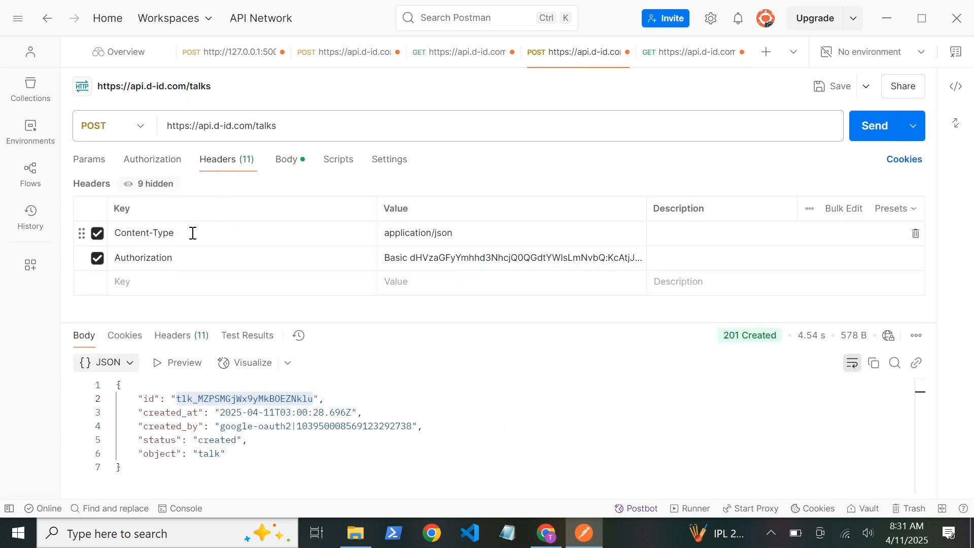
{"action": "left_click", "coordinate": [676, 55]}
{"action": "left_click", "coordinate": [170, 234]}
{"action": "type", "text": "c"}
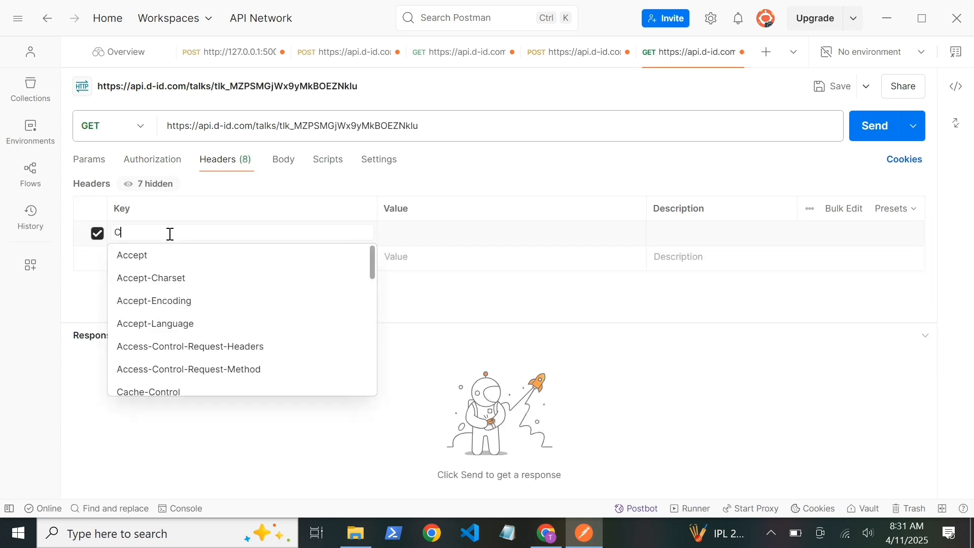
{"action": "type", "text": "onten"}
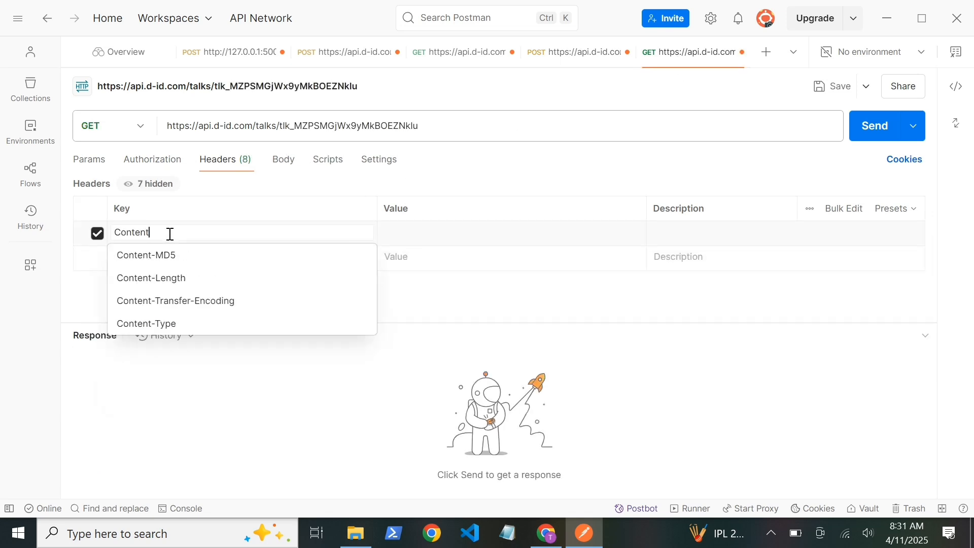
{"action": "type", "text": "t"}
{"action": "left_click", "coordinate": [164, 331]}
Add an Authorization header key to the GET request below Content-Type
{"action": "left_click", "coordinate": [167, 258]}
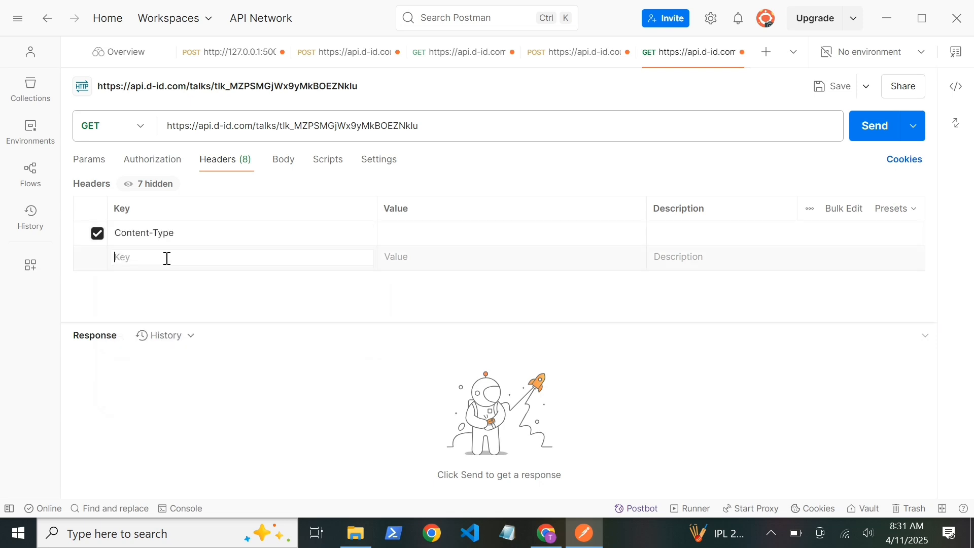
{"action": "type", "text": "A"}
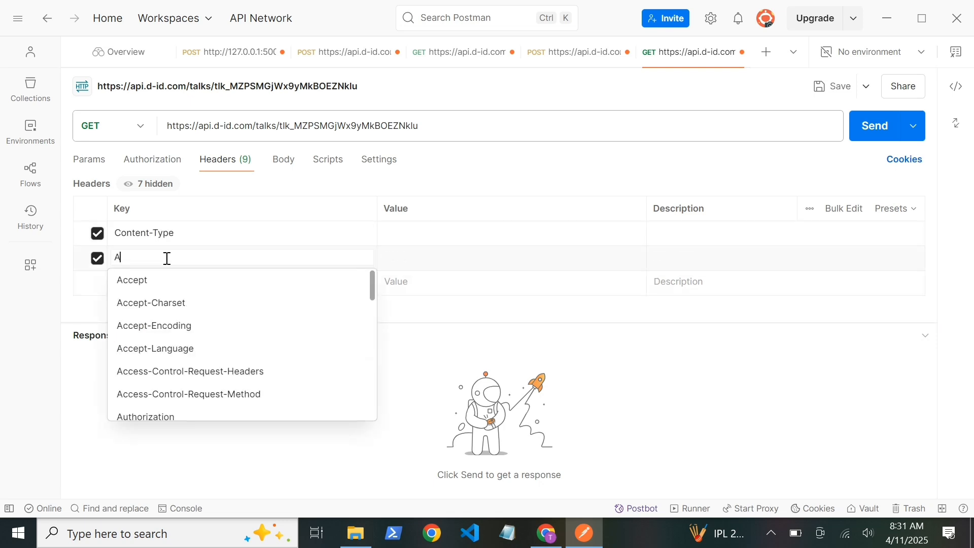
{"action": "type", "text": "ut"}
{"action": "key", "text": "Down"}
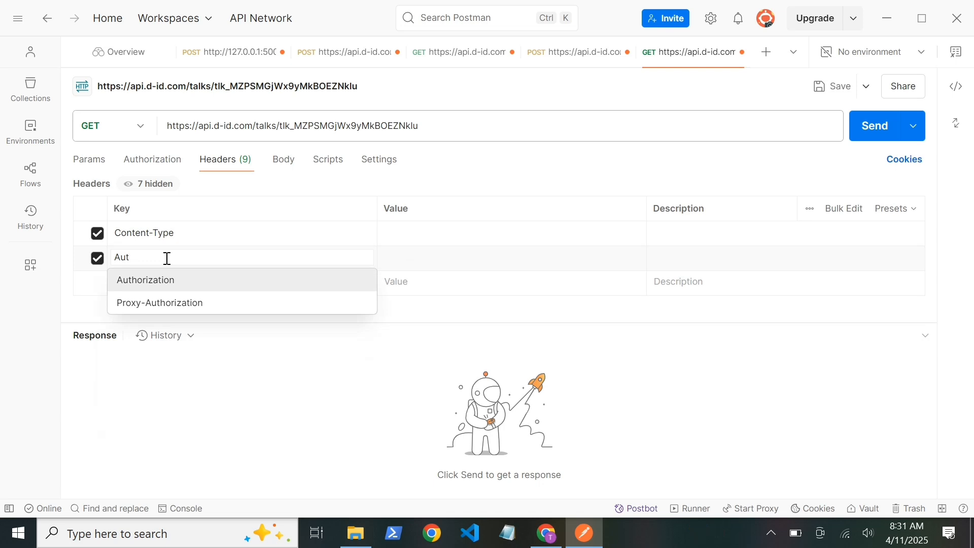
{"action": "key", "text": "Return"}
Set the GET request's Content-Type header value to application/json
{"action": "left_click", "coordinate": [439, 234]}
{"action": "type", "text": "a"}
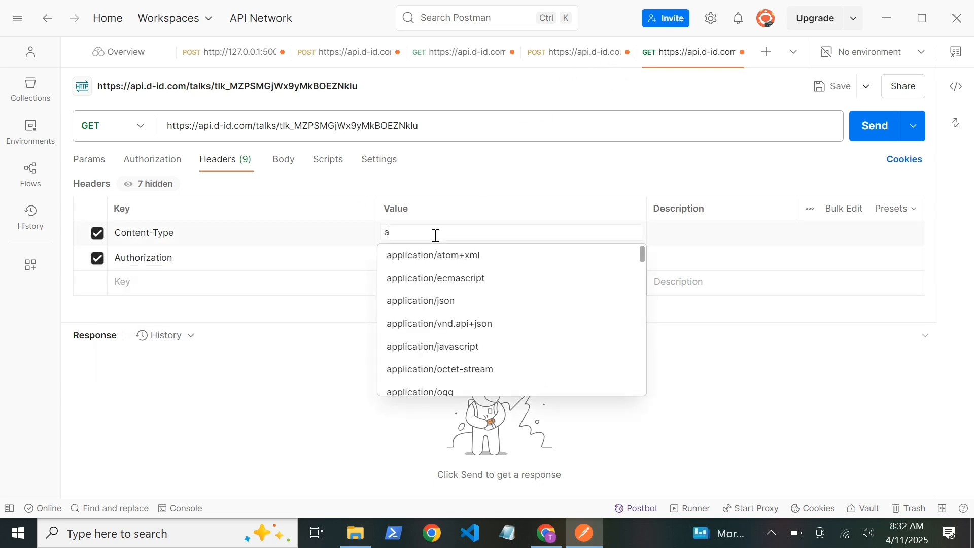
{"action": "left_click", "coordinate": [433, 305]}
Copy the Authorization header value from the POST request and paste it as the GET request's Authorization value
{"action": "left_click", "coordinate": [412, 268]}
{"action": "left_click", "coordinate": [576, 52]}
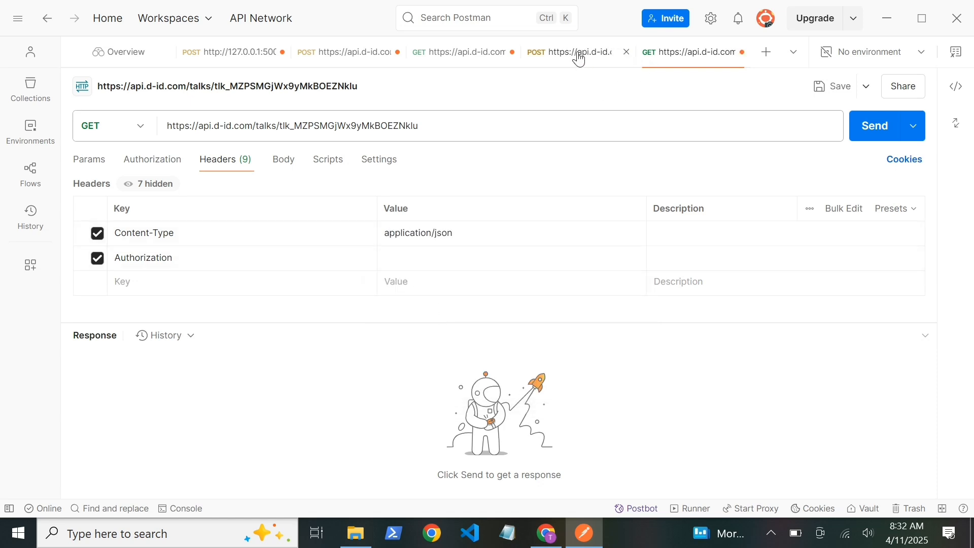
{"action": "left_click", "coordinate": [428, 264]}
{"action": "double_click", "coordinate": [427, 265]}
{"action": "left_click", "coordinate": [453, 278]}
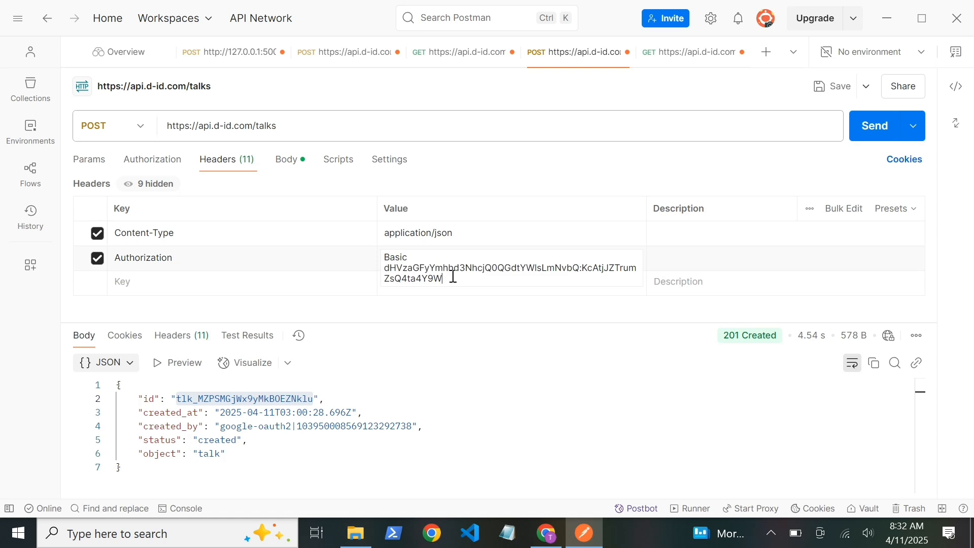
{"action": "key", "text": "ctrl+a"}
{"action": "key", "text": "ctrl+c"}
{"action": "left_click", "coordinate": [700, 56]}
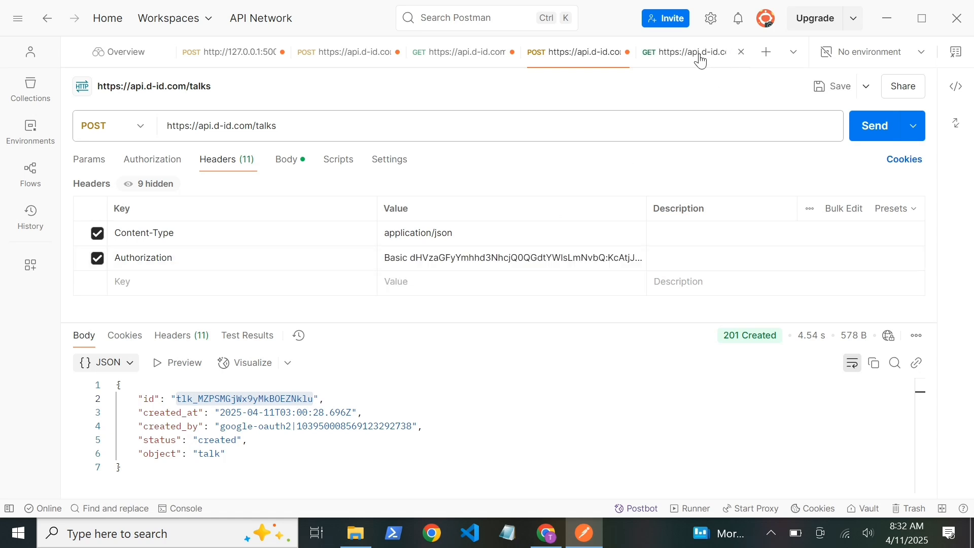
{"action": "left_click", "coordinate": [423, 260]}
{"action": "key", "text": "ctrl+v"}
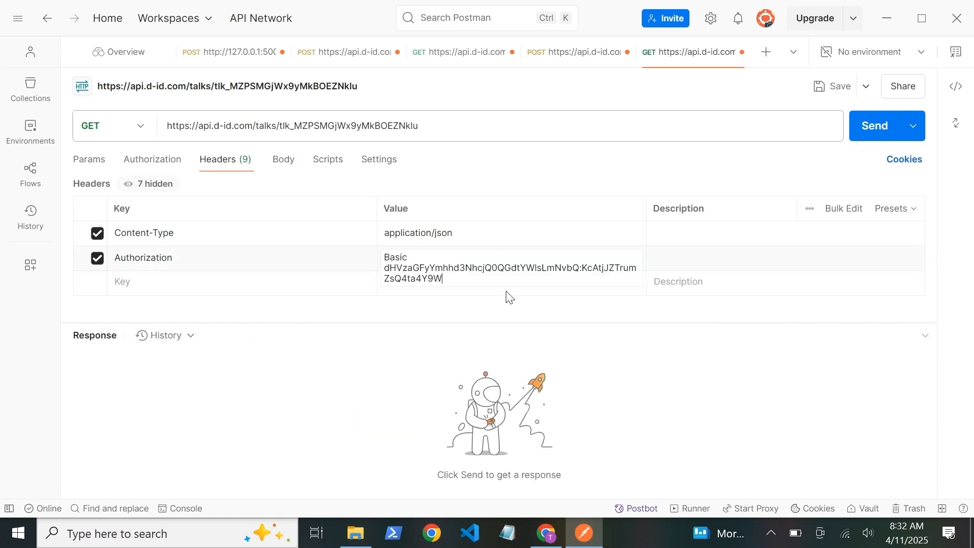
Send the GET request for the talk id and enlarge the response area
{"action": "left_click", "coordinate": [873, 135]}
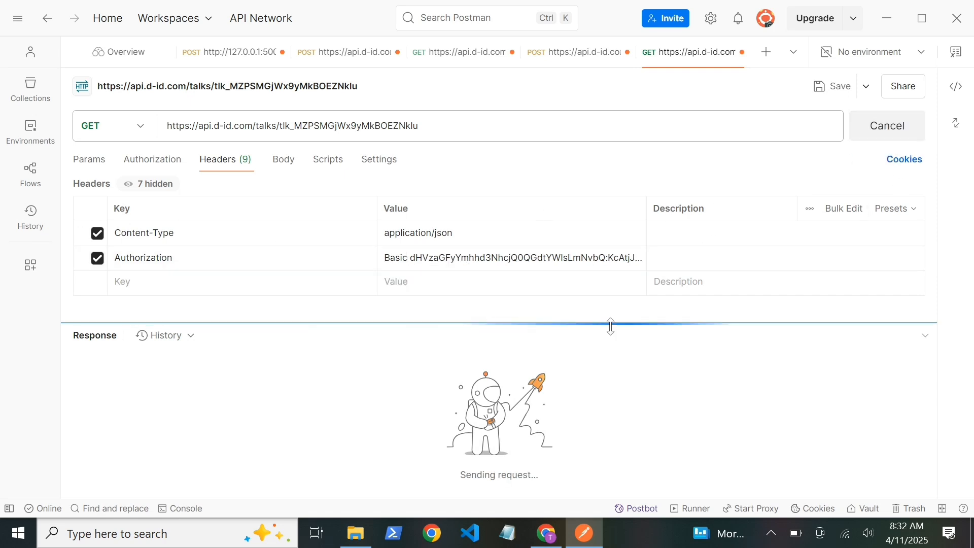
{"action": "scroll", "coordinate": [394, 400], "scroll_direction": "down", "scroll_amount": 1}
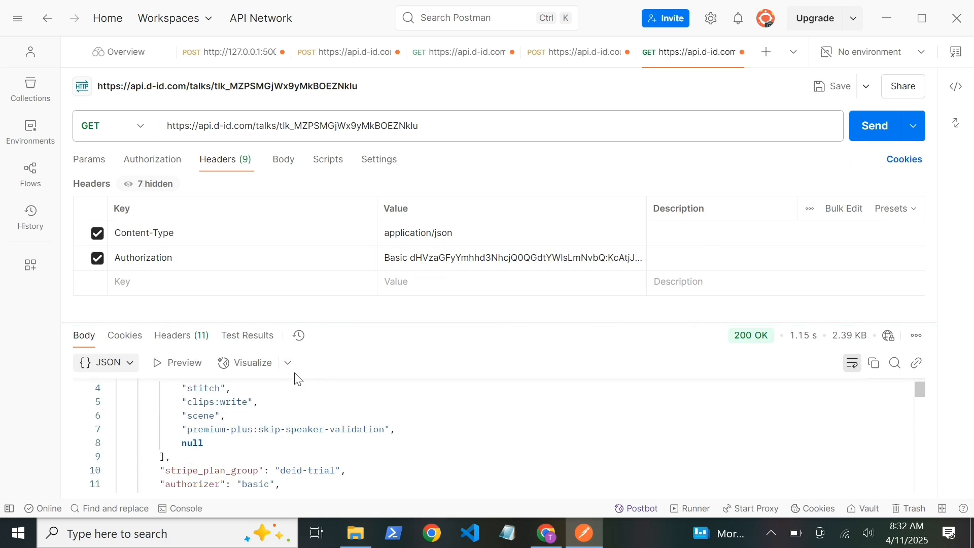
{"action": "left_click_drag", "start_coordinate": [381, 323], "coordinate": [379, 223]}
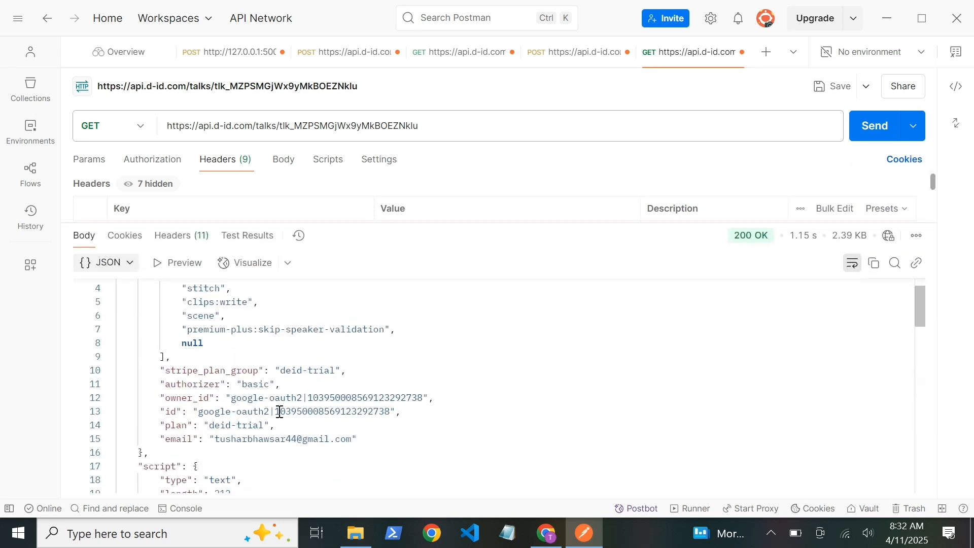
Download the video through the result_url link at the end of the GET response and open the downloaded file in Chrome
{"action": "scroll", "coordinate": [269, 418], "scroll_direction": "up", "scroll_amount": 1}
{"action": "scroll", "coordinate": [215, 369], "scroll_direction": "down", "scroll_amount": 2}
{"action": "scroll", "coordinate": [243, 360], "scroll_direction": "up", "scroll_amount": 2}
{"action": "scroll", "coordinate": [250, 375], "scroll_direction": "down", "scroll_amount": 4}
{"action": "scroll", "coordinate": [298, 439], "scroll_direction": "down", "scroll_amount": 6}
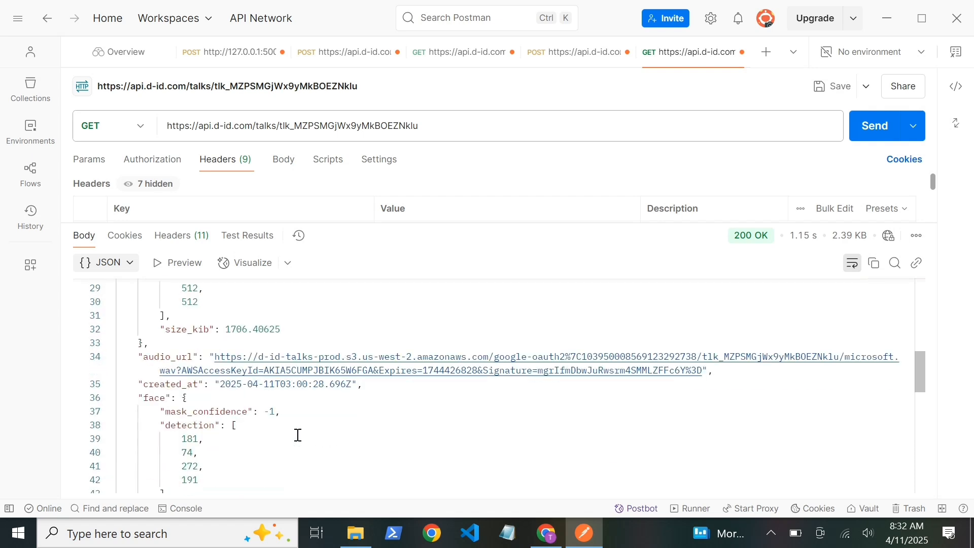
{"action": "scroll", "coordinate": [298, 435], "scroll_direction": "down", "scroll_amount": 12}
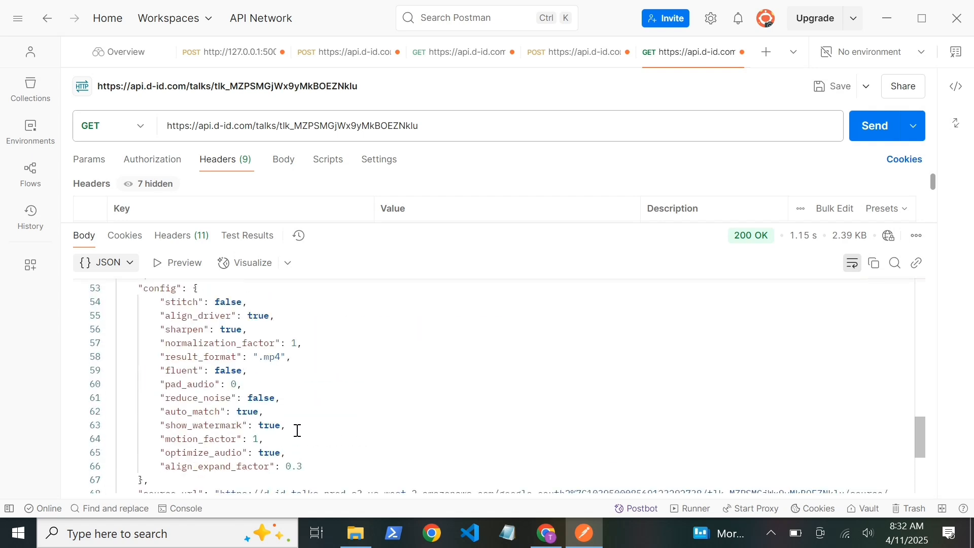
{"action": "scroll", "coordinate": [294, 430], "scroll_direction": "down", "scroll_amount": 1}
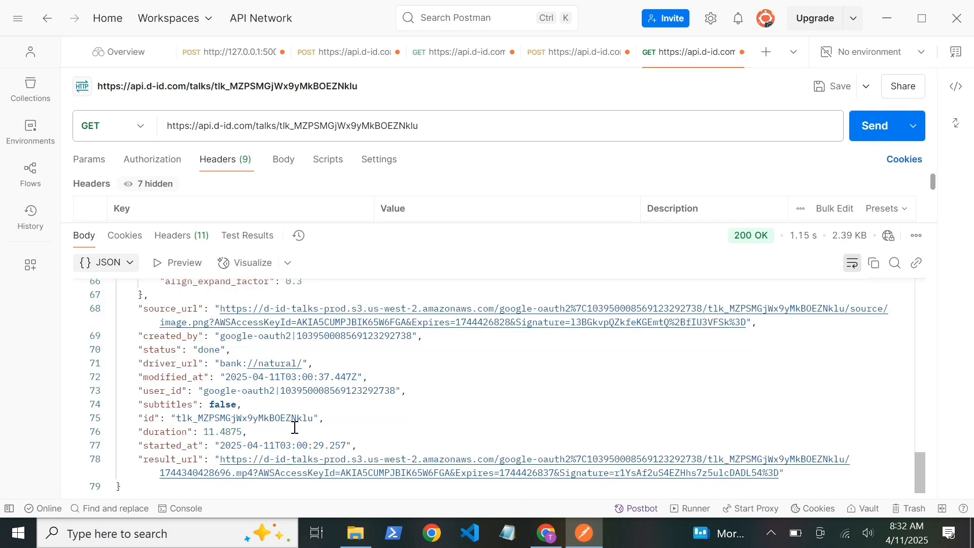
{"action": "left_click", "coordinate": [273, 469], "text": "ctrl"}
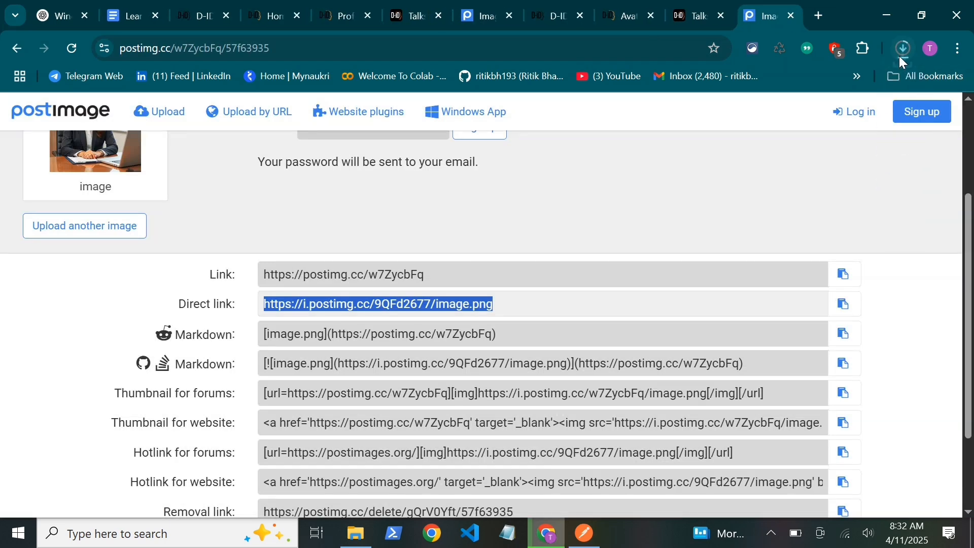
{"action": "left_click", "coordinate": [901, 51]}
{"action": "left_click", "coordinate": [796, 119]}
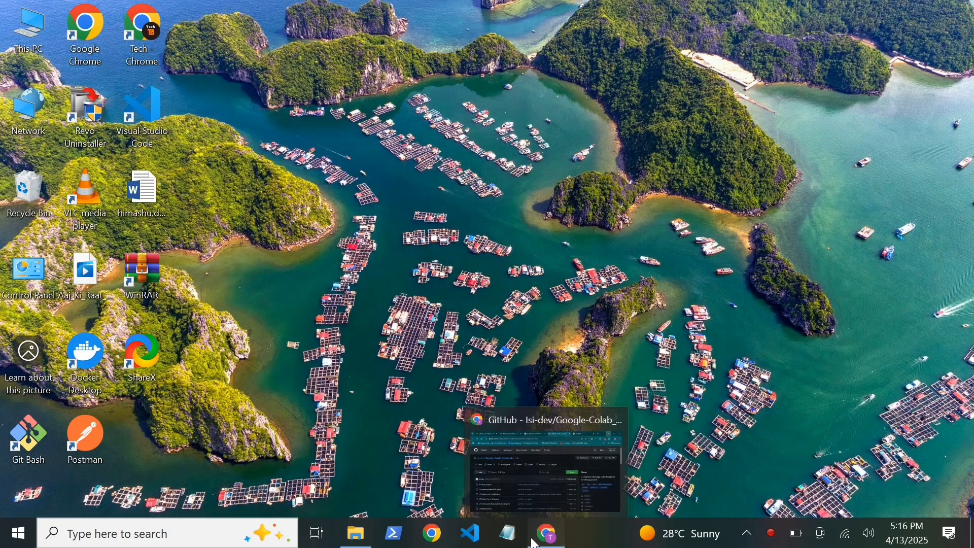
Switch to Chrome and open the Lip Sync with LatentSync notebook in Colab from the Google-Colab_Notebooks repository's README
{"action": "left_click", "coordinate": [534, 540]}
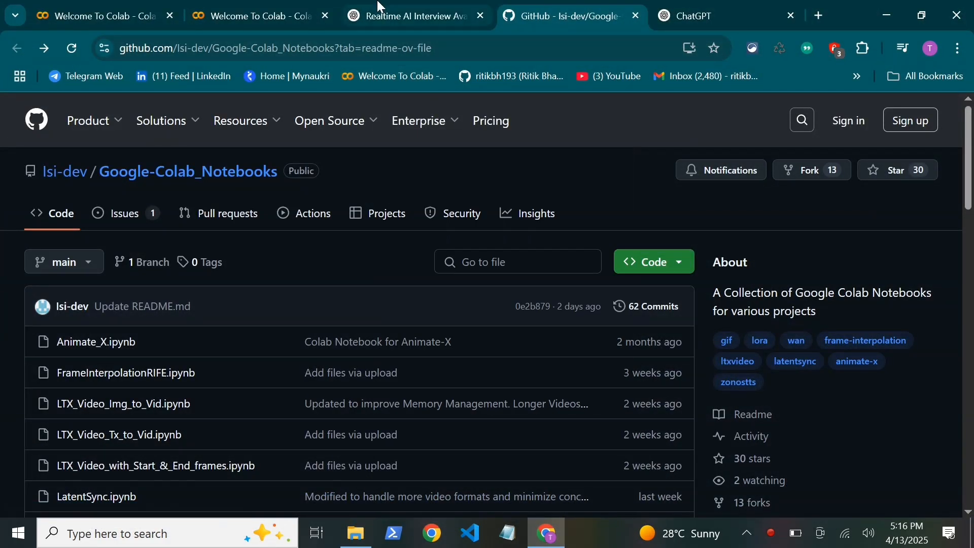
{"action": "mouse_move", "coordinate": [385, 136]}
{"action": "scroll", "coordinate": [384, 136], "scroll_direction": "down", "scroll_amount": 1}
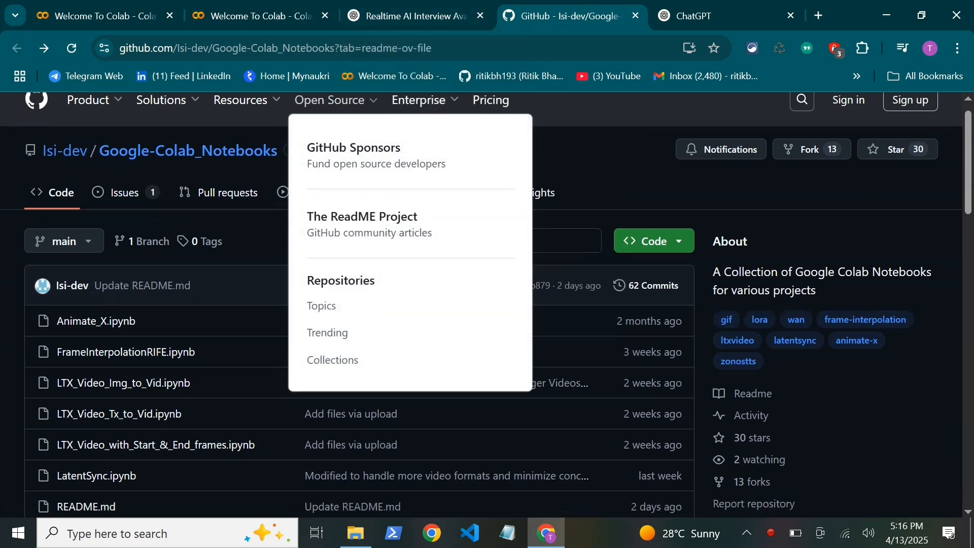
{"action": "scroll", "coordinate": [384, 135], "scroll_direction": "down", "scroll_amount": 1}
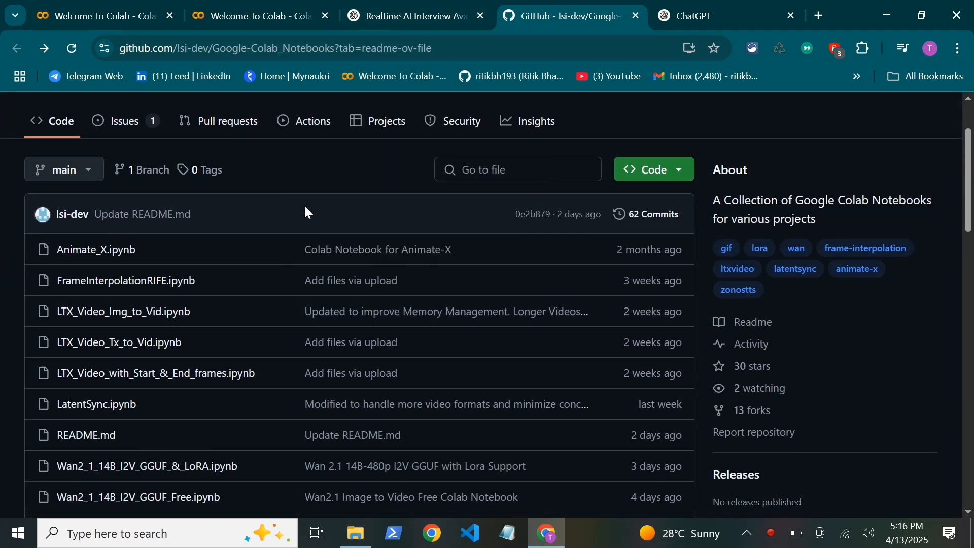
{"action": "scroll", "coordinate": [306, 233], "scroll_direction": "down", "scroll_amount": 1}
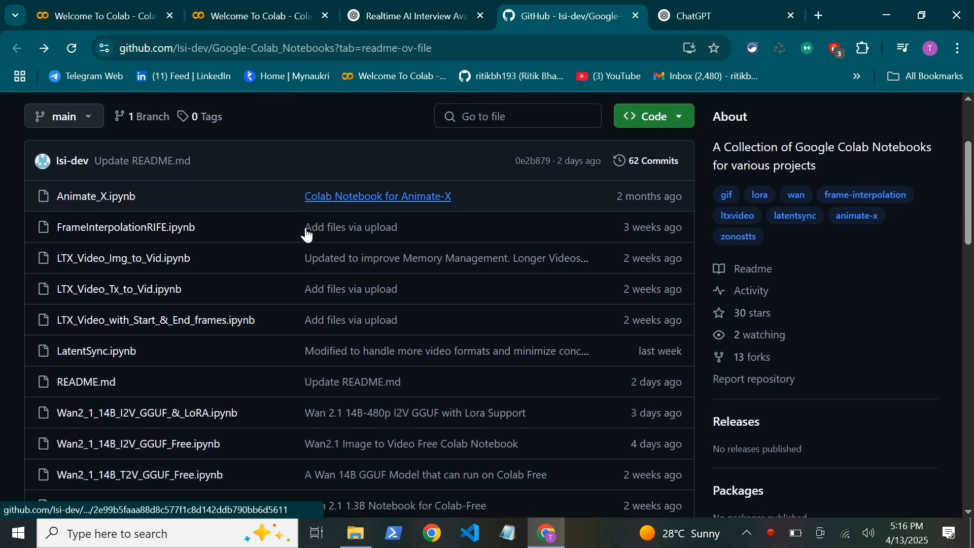
{"action": "scroll", "coordinate": [213, 131], "scroll_direction": "up", "scroll_amount": 1}
{"action": "scroll", "coordinate": [215, 131], "scroll_direction": "up", "scroll_amount": 1}
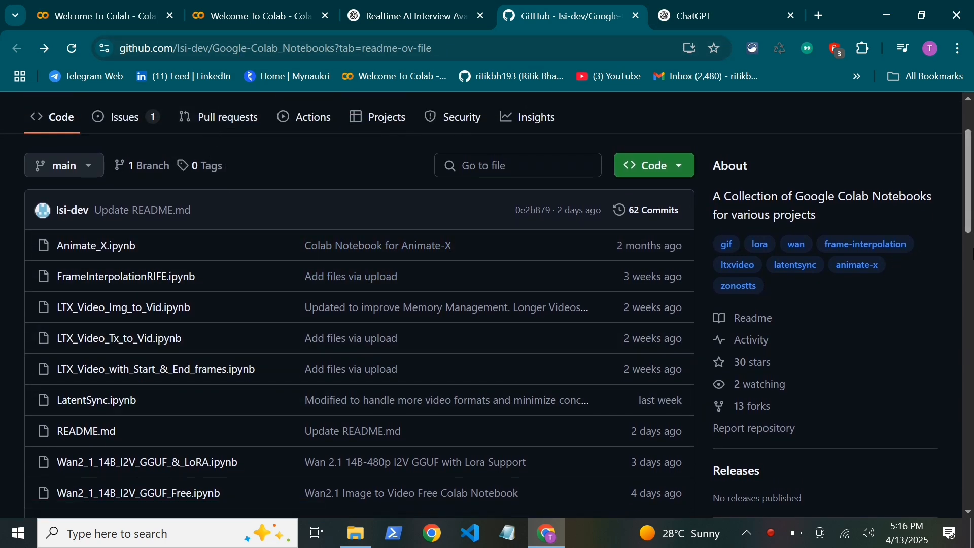
{"action": "left_click_drag", "start_coordinate": [971, 230], "coordinate": [971, 319]}
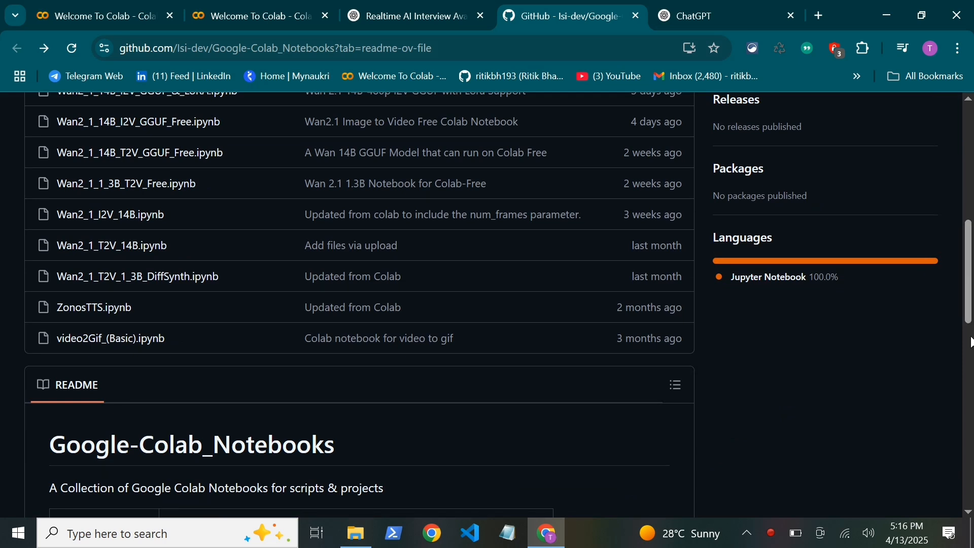
{"action": "left_click", "coordinate": [970, 339]}
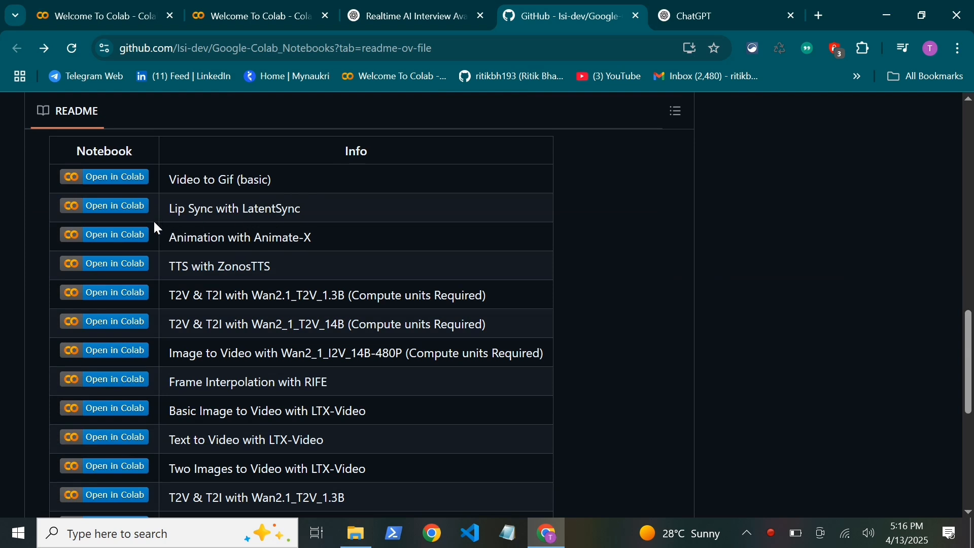
{"action": "left_click", "coordinate": [138, 216]}
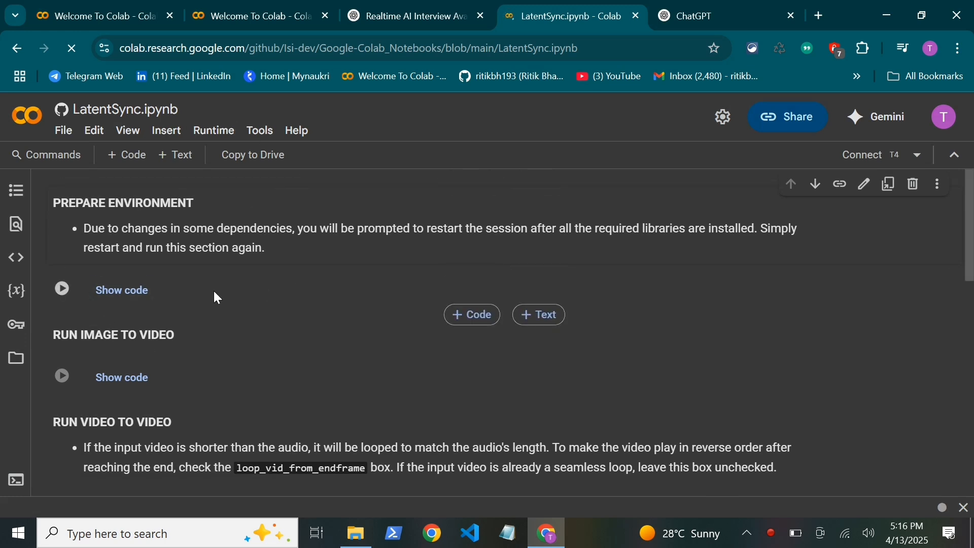
Show the code of the PREPARE ENVIRONMENT cell and look through it to the end
{"action": "left_click", "coordinate": [130, 285]}
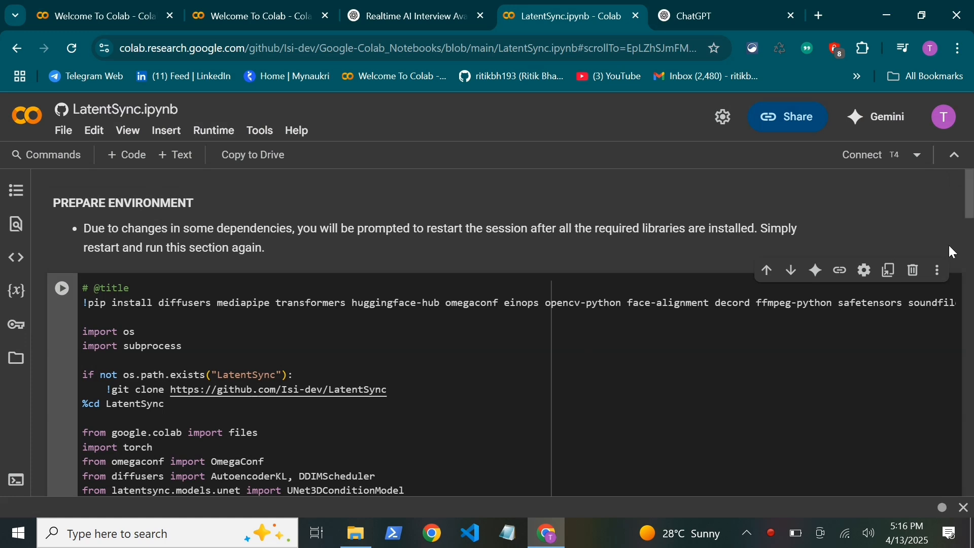
{"action": "scroll", "coordinate": [820, 392], "scroll_direction": "down", "scroll_amount": 5}
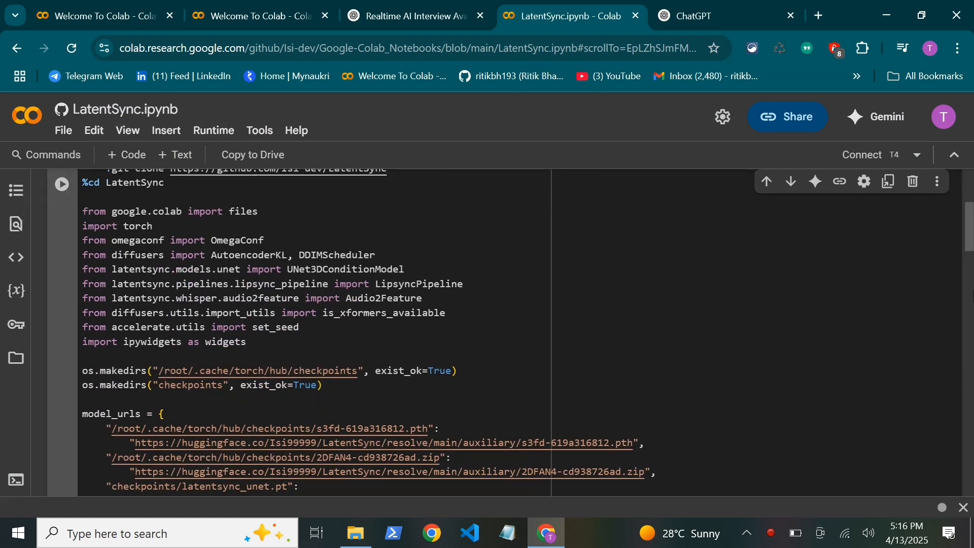
{"action": "scroll", "coordinate": [507, 330], "scroll_direction": "down", "scroll_amount": 6}
{"action": "left_click", "coordinate": [969, 307]}
{"action": "left_click", "coordinate": [971, 355]}
{"action": "left_click", "coordinate": [971, 401]}
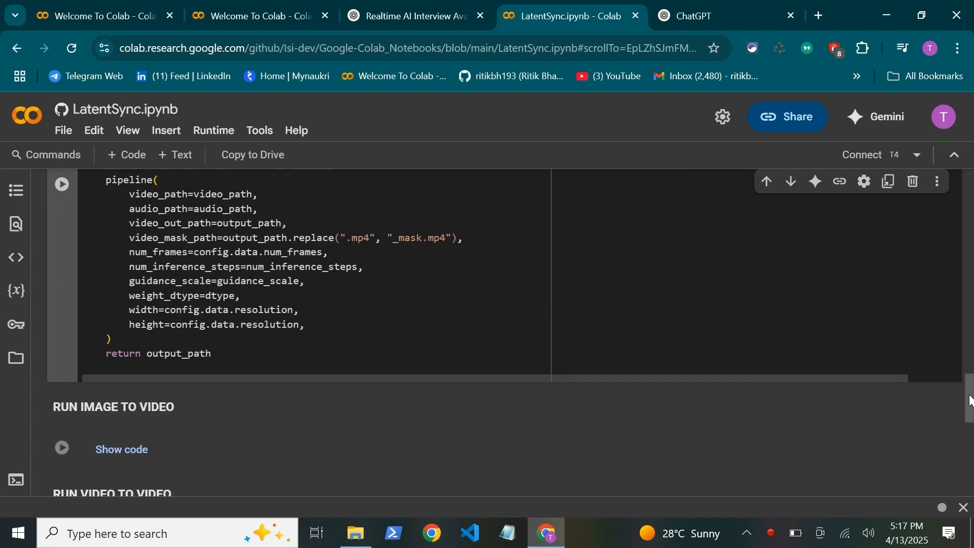
Show the code of the RUN IMAGE TO VIDEO cell and look through it
{"action": "left_click", "coordinate": [130, 449]}
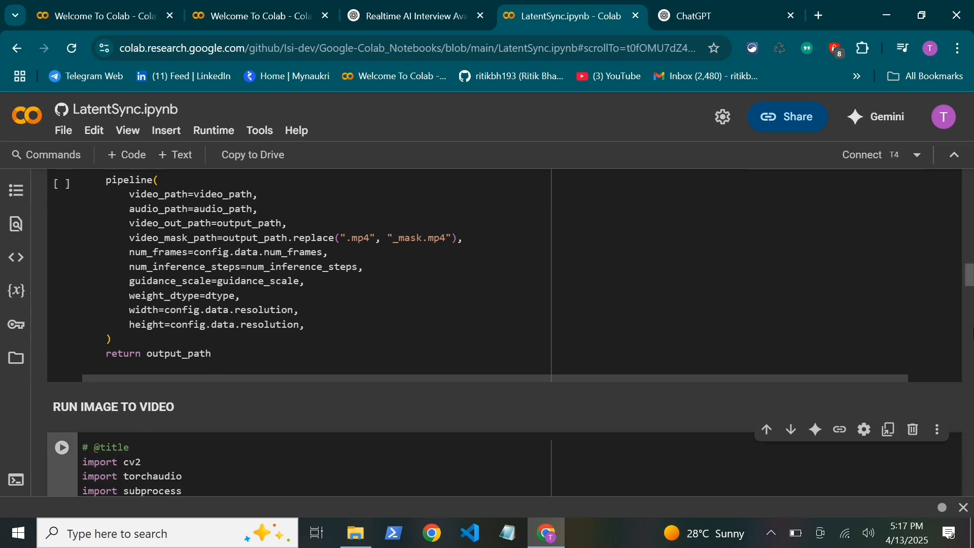
{"action": "scroll", "coordinate": [971, 334], "scroll_direction": "down", "scroll_amount": 15}
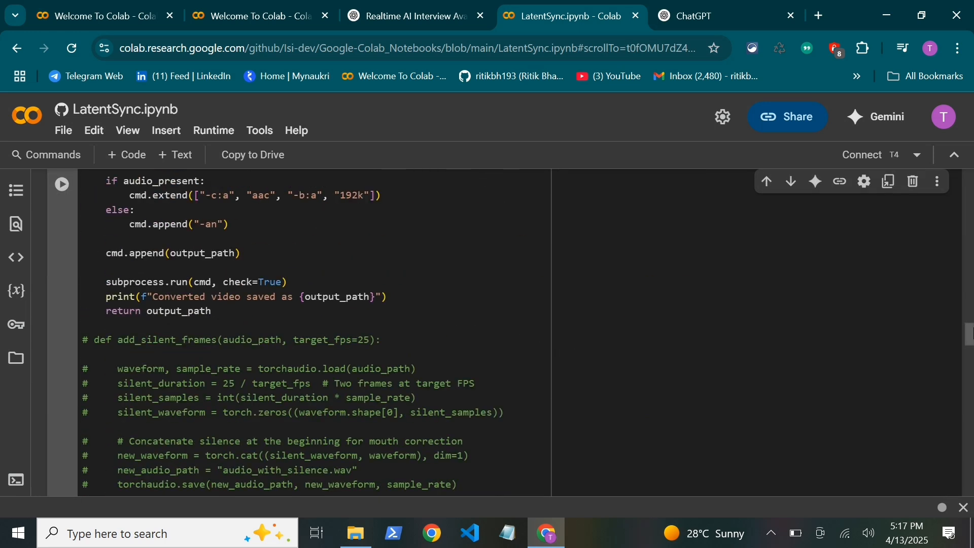
{"action": "scroll", "coordinate": [972, 182], "scroll_direction": "up", "scroll_amount": 15}
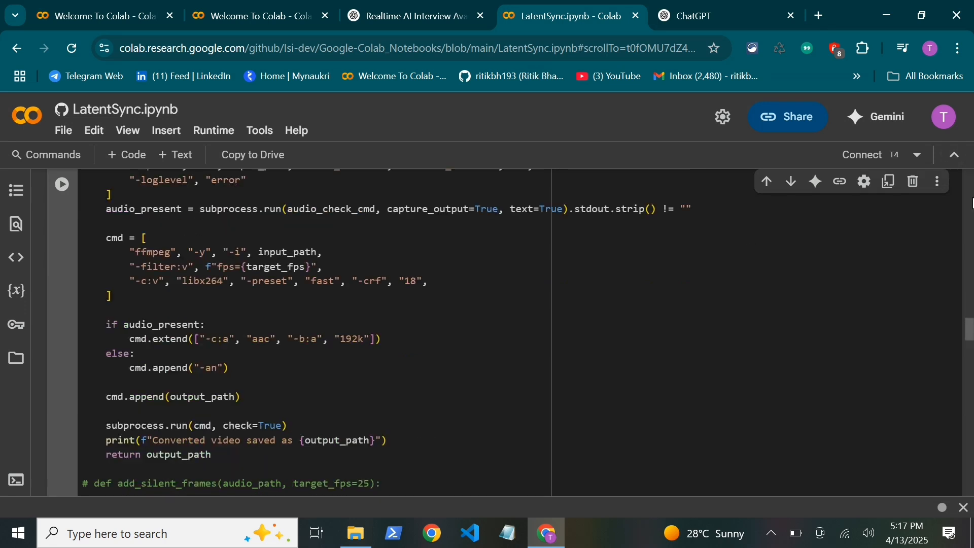
{"action": "scroll", "coordinate": [971, 203], "scroll_direction": "up", "scroll_amount": 5}
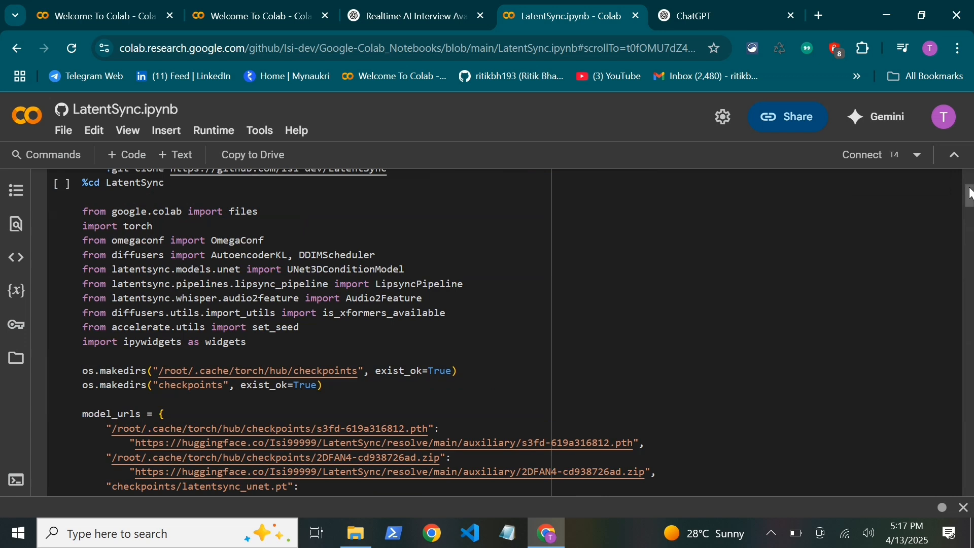
{"action": "left_click", "coordinate": [954, 154]}
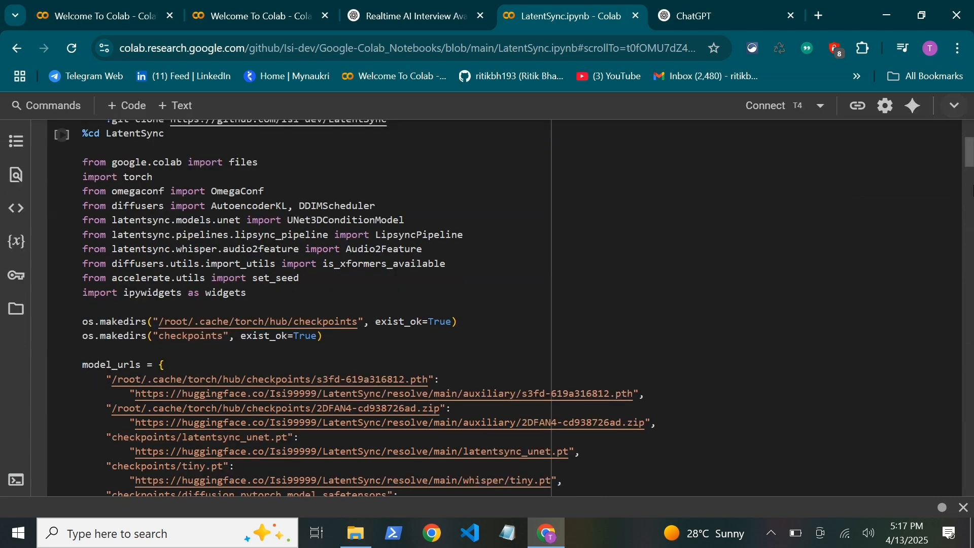
{"action": "left_click", "coordinate": [952, 105]}
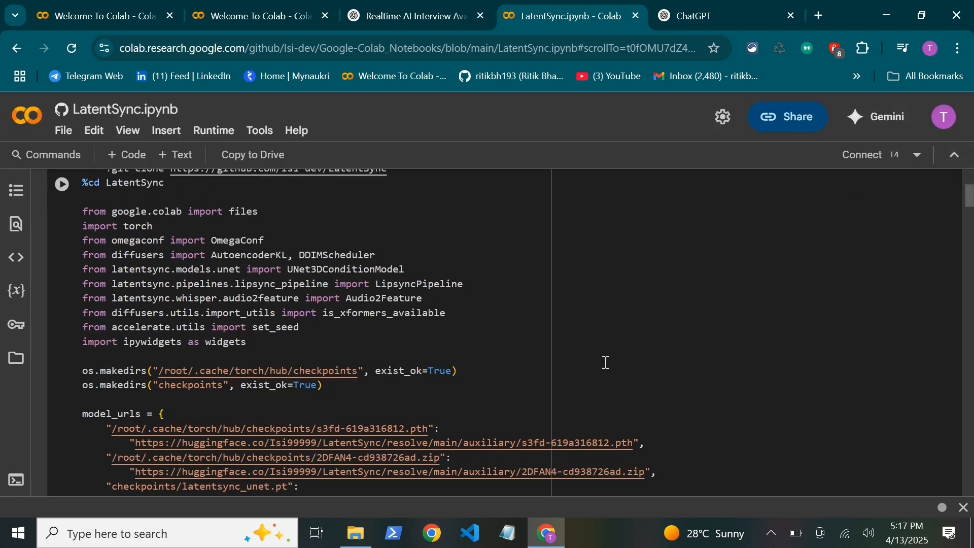
Run the PREPARE ENVIRONMENT cell, choosing to run the GitHub notebook anyway, and check its installation output
{"action": "scroll", "coordinate": [365, 332], "scroll_direction": "right", "scroll_amount": 2}
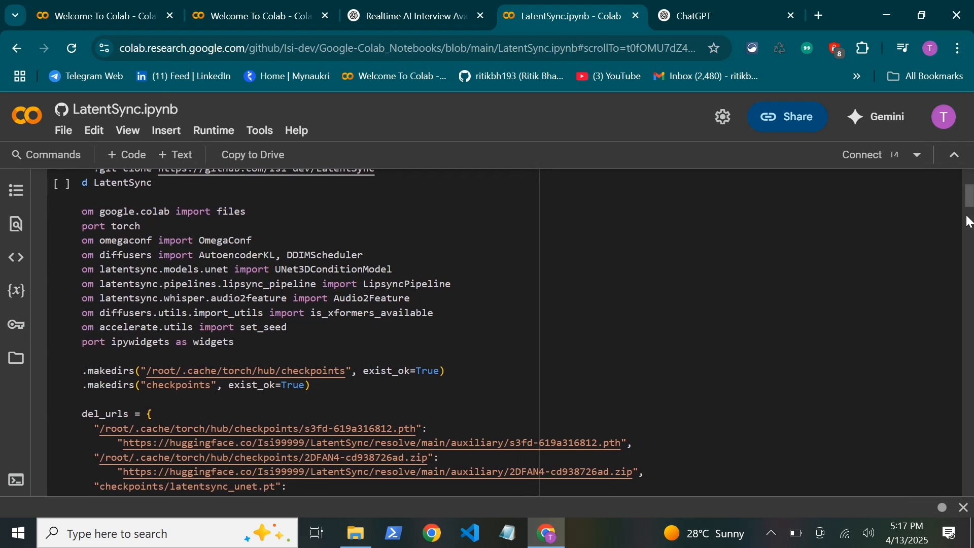
{"action": "scroll", "coordinate": [969, 189], "scroll_direction": "up", "scroll_amount": 4}
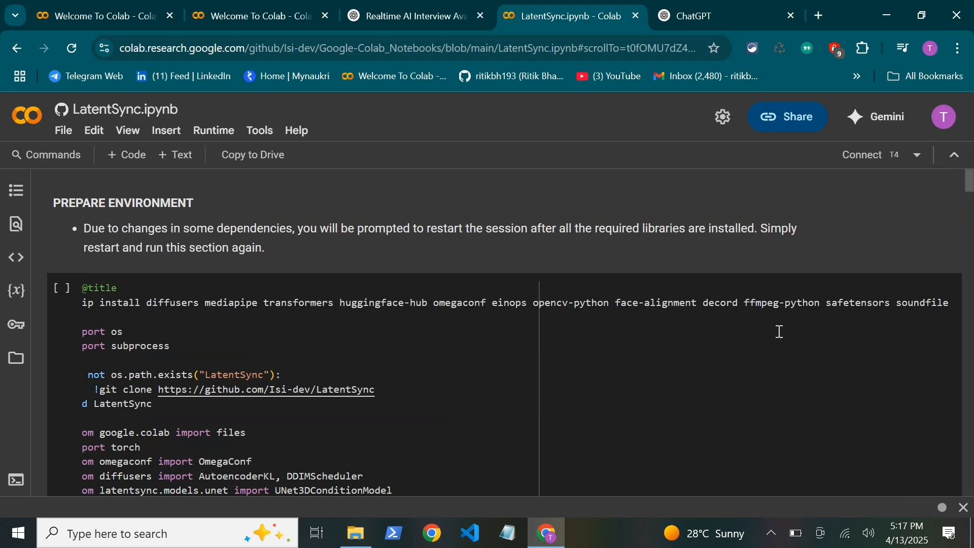
{"action": "left_click", "coordinate": [61, 288]}
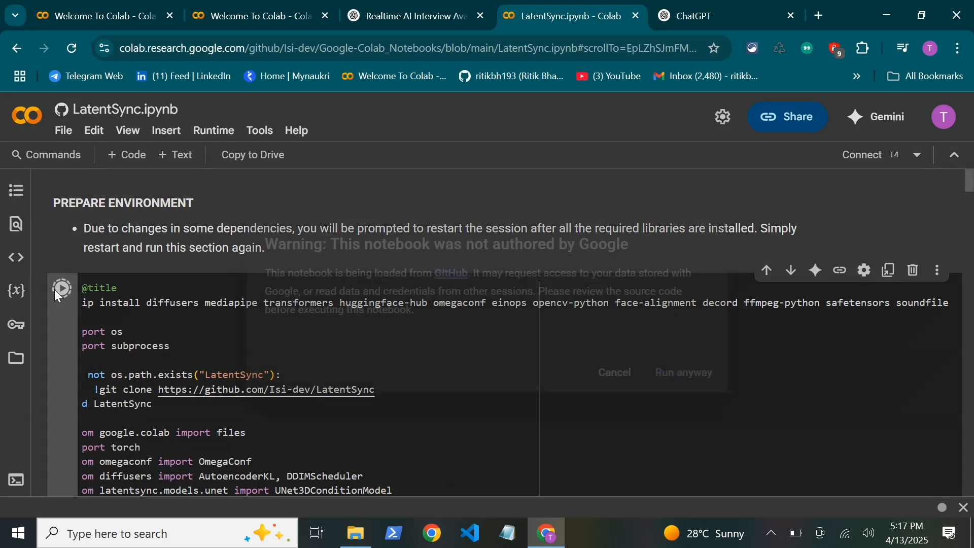
{"action": "left_click", "coordinate": [668, 383]}
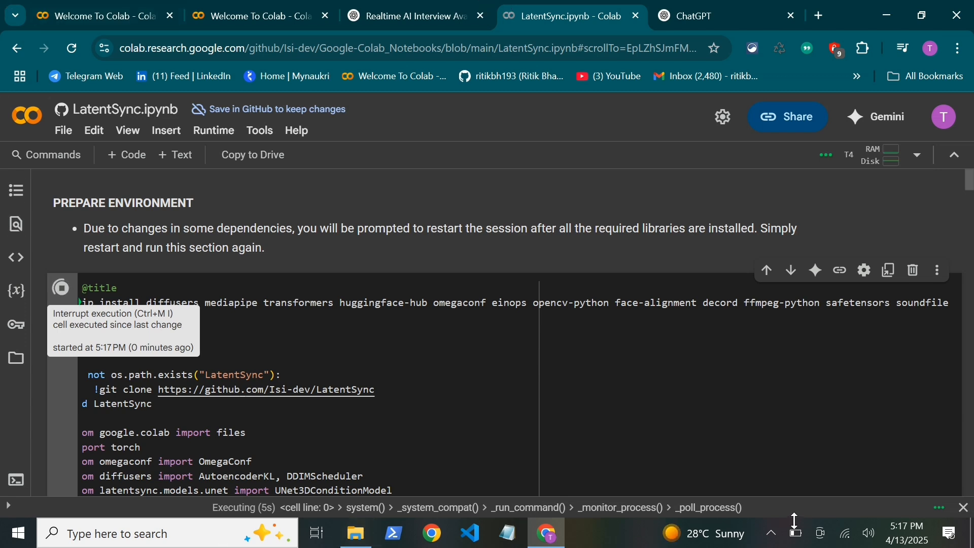
{"action": "left_click", "coordinate": [771, 533]}
{"action": "scroll", "coordinate": [491, 374], "scroll_direction": "down", "scroll_amount": 10}
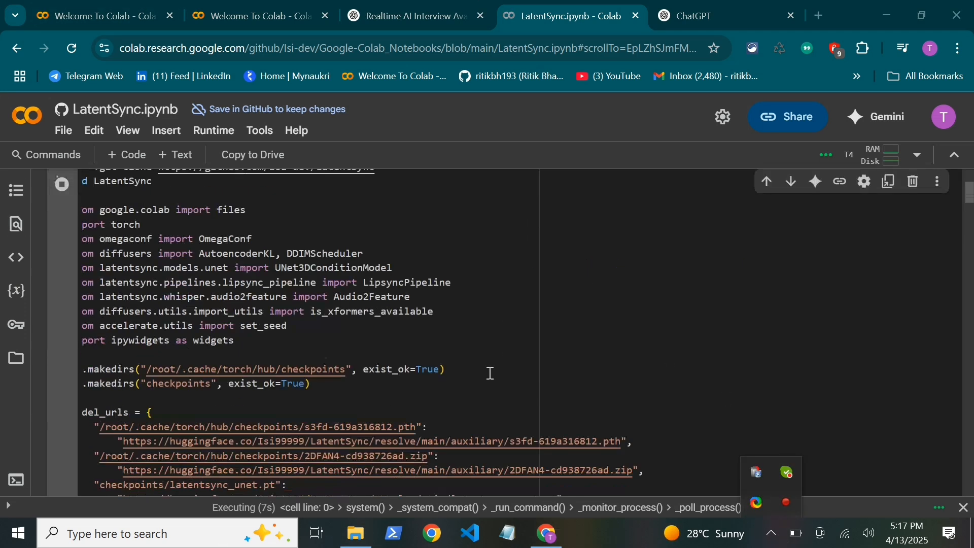
{"action": "scroll", "coordinate": [491, 378], "scroll_direction": "down", "scroll_amount": 10}
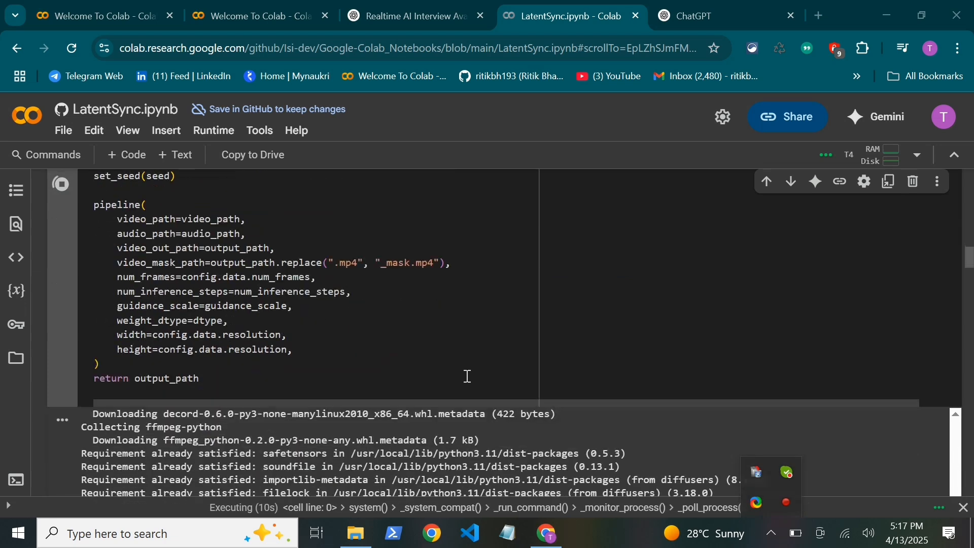
Queue the RUN IMAGE TO VIDEO cell while the PREPARE ENVIRONMENT cell is still executing
{"action": "scroll", "coordinate": [418, 376], "scroll_direction": "down", "scroll_amount": 10}
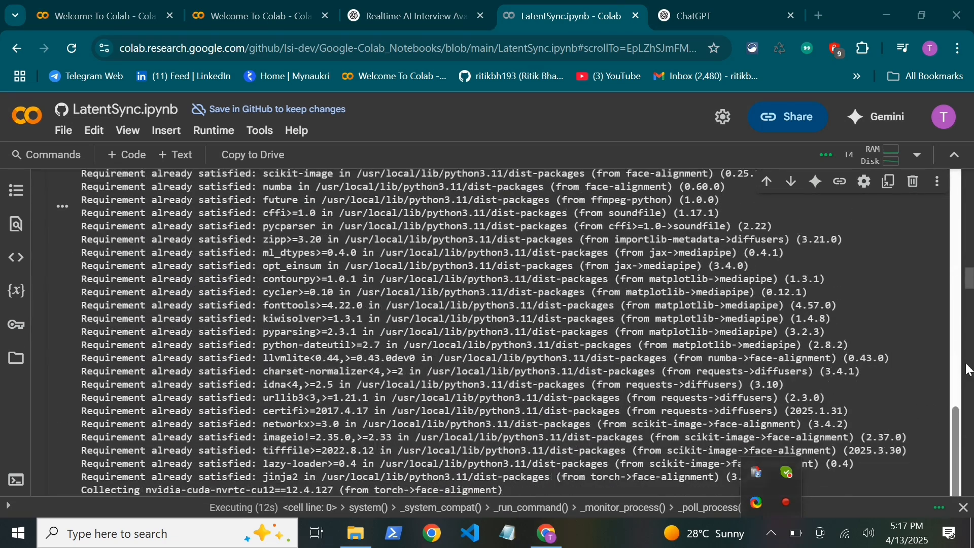
{"action": "left_click", "coordinate": [903, 395]}
{"action": "scroll", "coordinate": [510, 436], "scroll_direction": "down", "scroll_amount": 5}
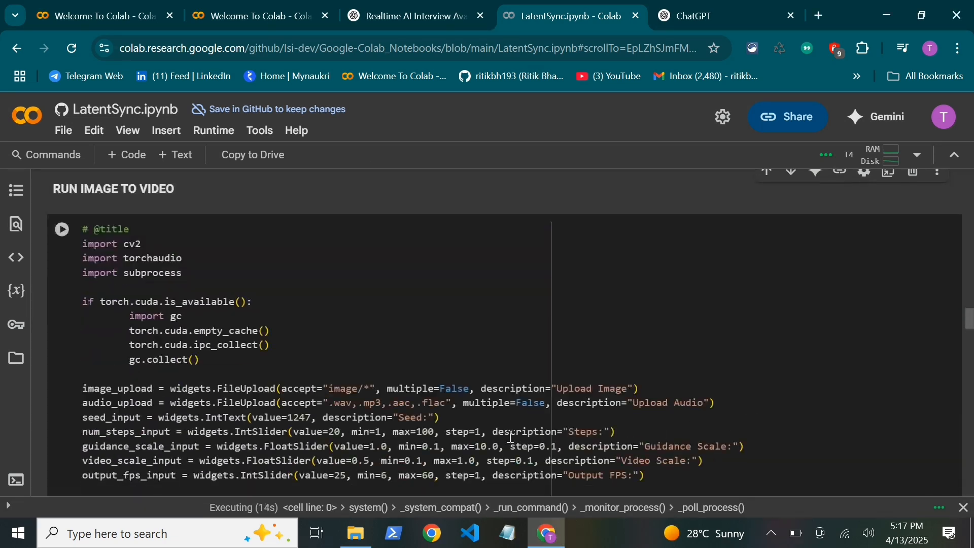
{"action": "scroll", "coordinate": [460, 391], "scroll_direction": "down", "scroll_amount": 15}
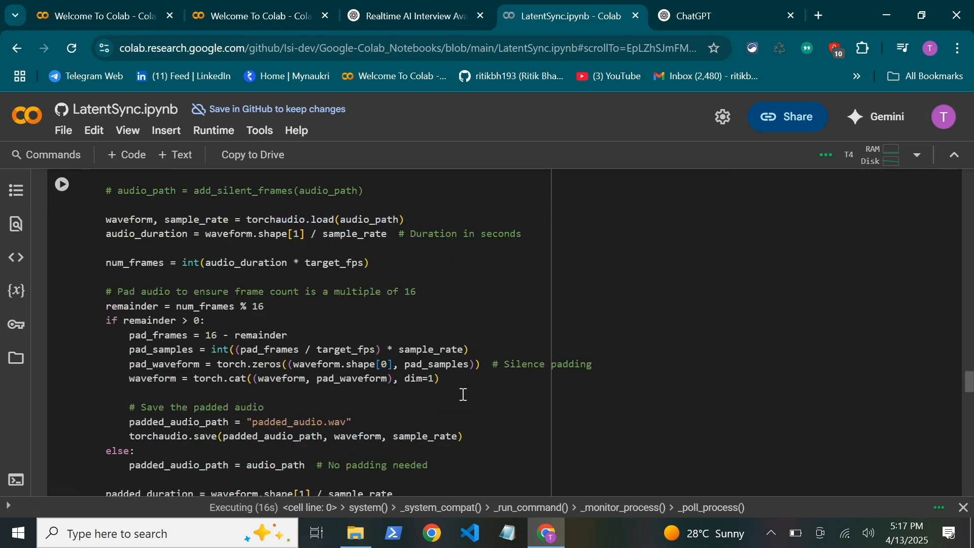
{"action": "scroll", "coordinate": [462, 394], "scroll_direction": "up", "scroll_amount": 20}
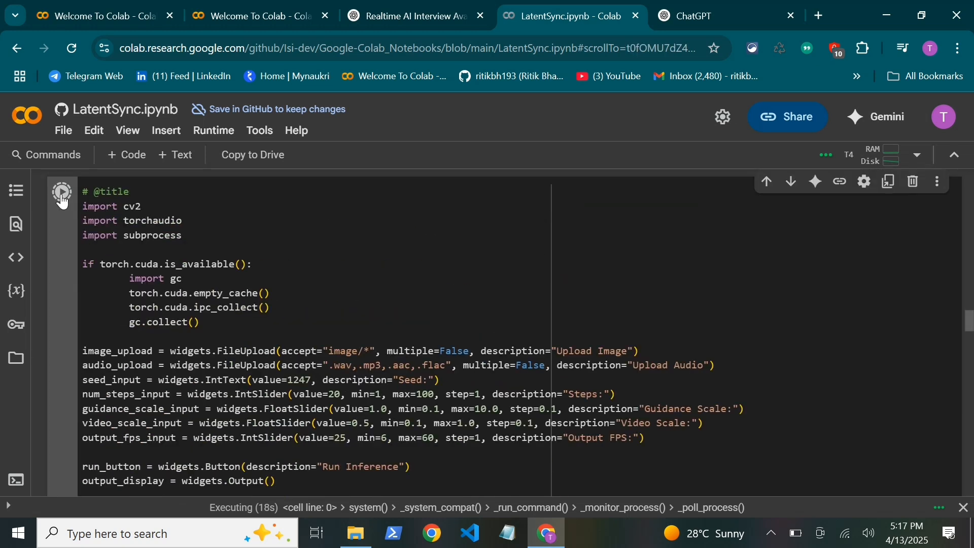
Check the PREPARE ENVIRONMENT cell's installation output and look through the queued RUN IMAGE TO VIDEO code
{"action": "scroll", "coordinate": [542, 363], "scroll_direction": "up", "scroll_amount": 20}
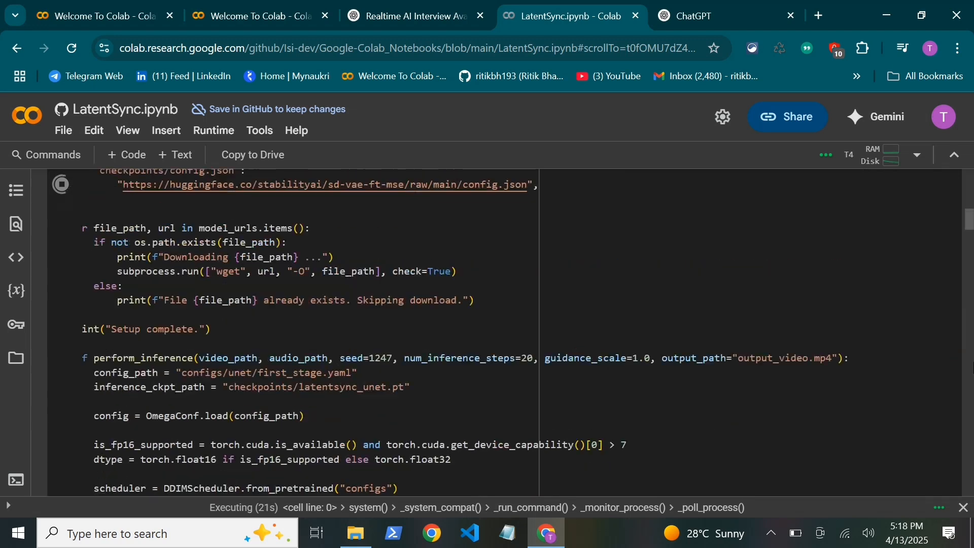
{"action": "scroll", "coordinate": [323, 394], "scroll_direction": "down", "scroll_amount": 20}
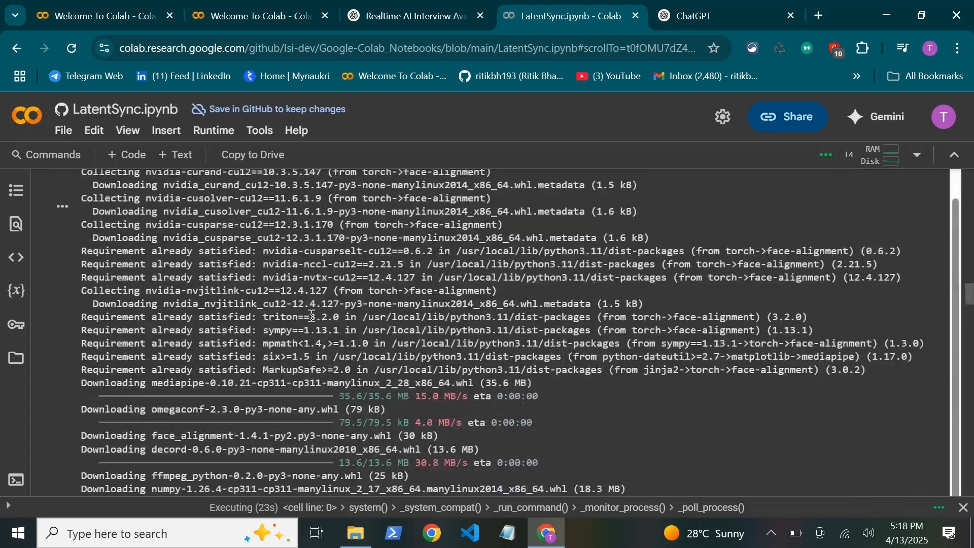
{"action": "left_click_drag", "start_coordinate": [969, 295], "coordinate": [968, 321]}
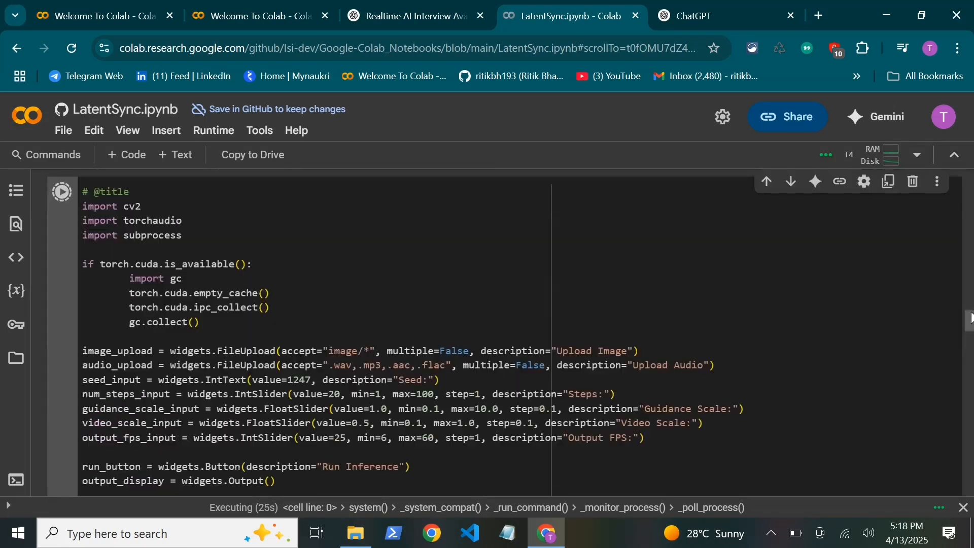
{"action": "scroll", "coordinate": [510, 409], "scroll_direction": "down", "scroll_amount": 2}
{"action": "scroll", "coordinate": [511, 410], "scroll_direction": "down", "scroll_amount": 15}
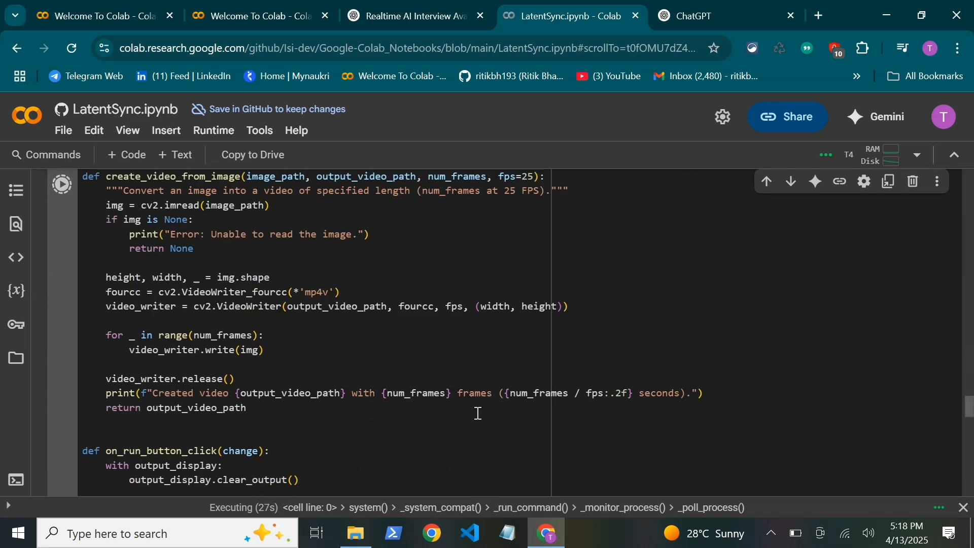
View the runtime's RAM, GPU RAM and disk usage, and look through the rest of the RUN IMAGE TO VIDEO code
{"action": "left_click", "coordinate": [868, 157]}
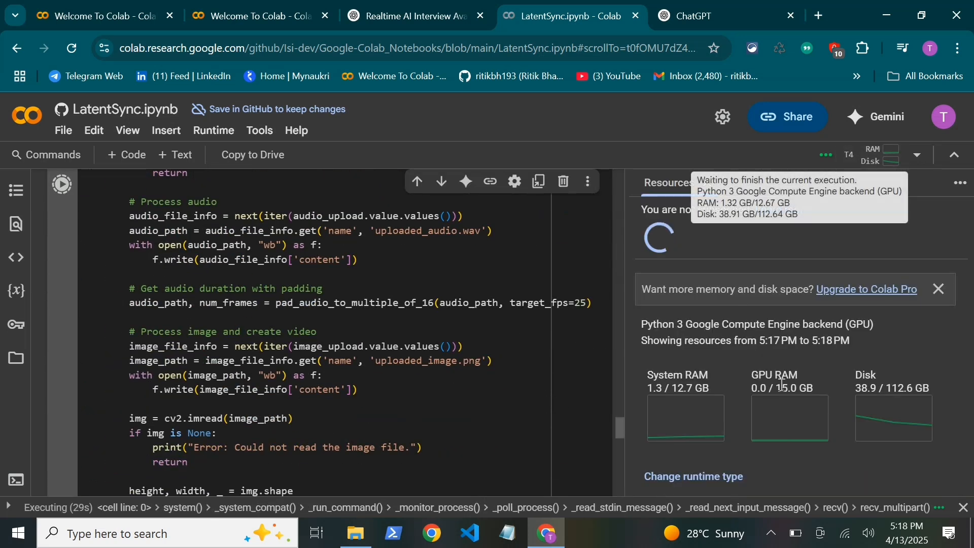
{"action": "scroll", "coordinate": [800, 405], "scroll_direction": "down", "scroll_amount": 1}
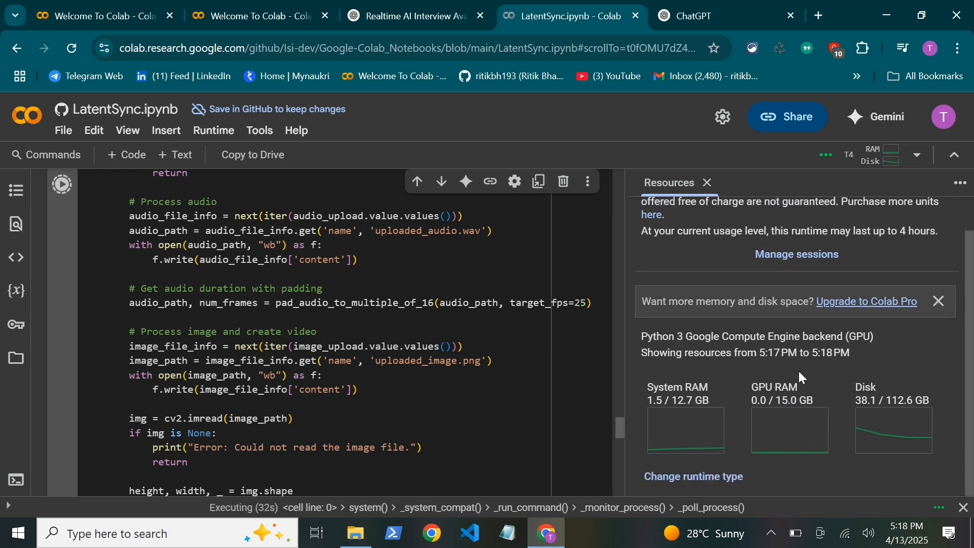
{"action": "left_click", "coordinate": [708, 184]}
{"action": "scroll", "coordinate": [580, 333], "scroll_direction": "down", "scroll_amount": 10}
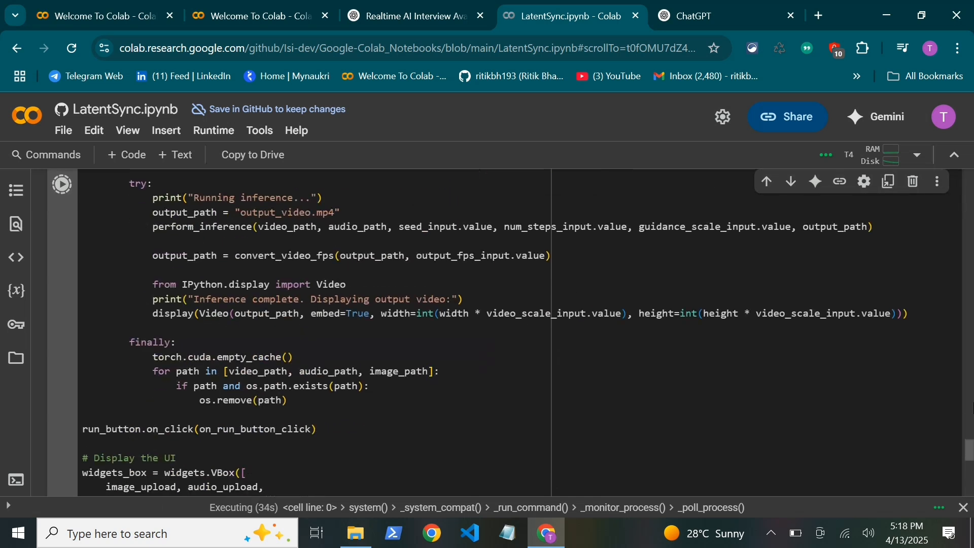
{"action": "scroll", "coordinate": [408, 373], "scroll_direction": "up", "scroll_amount": 15}
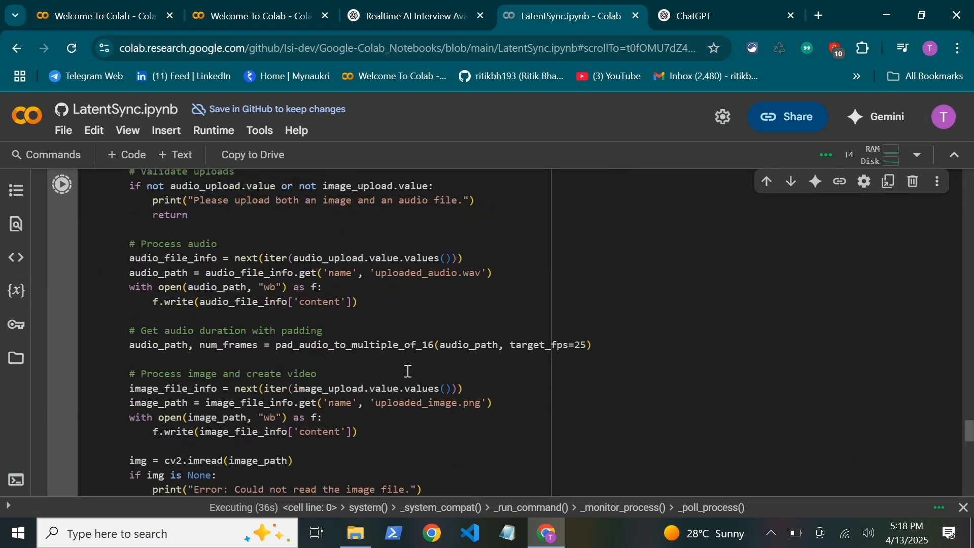
{"action": "scroll", "coordinate": [408, 373], "scroll_direction": "up", "scroll_amount": 10}
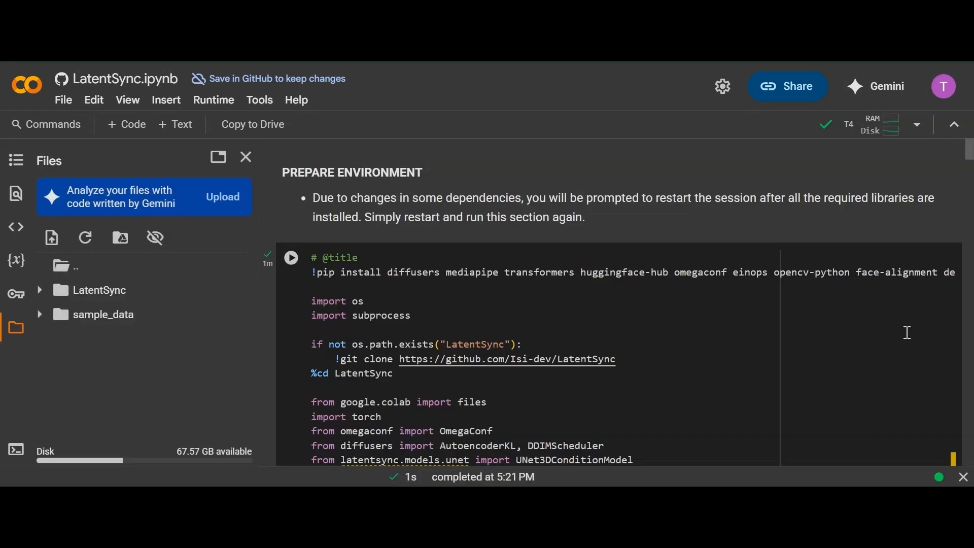
Inspect the LatentSync folder and the model files in its checkpoints subfolder, then collapse both folders
{"action": "scroll", "coordinate": [571, 355], "scroll_direction": "down", "scroll_amount": 12}
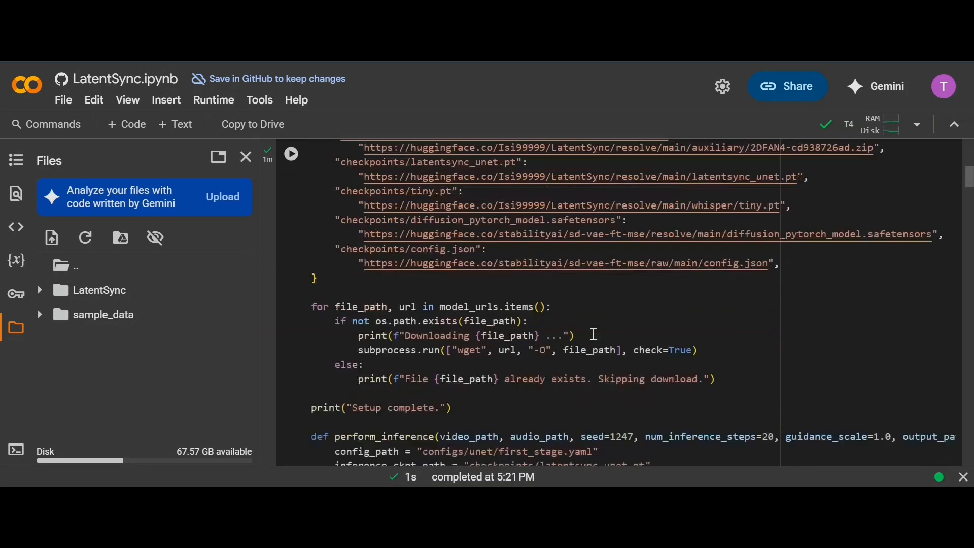
{"action": "scroll", "coordinate": [595, 335], "scroll_direction": "up", "scroll_amount": 12}
{"action": "left_click", "coordinate": [174, 299]}
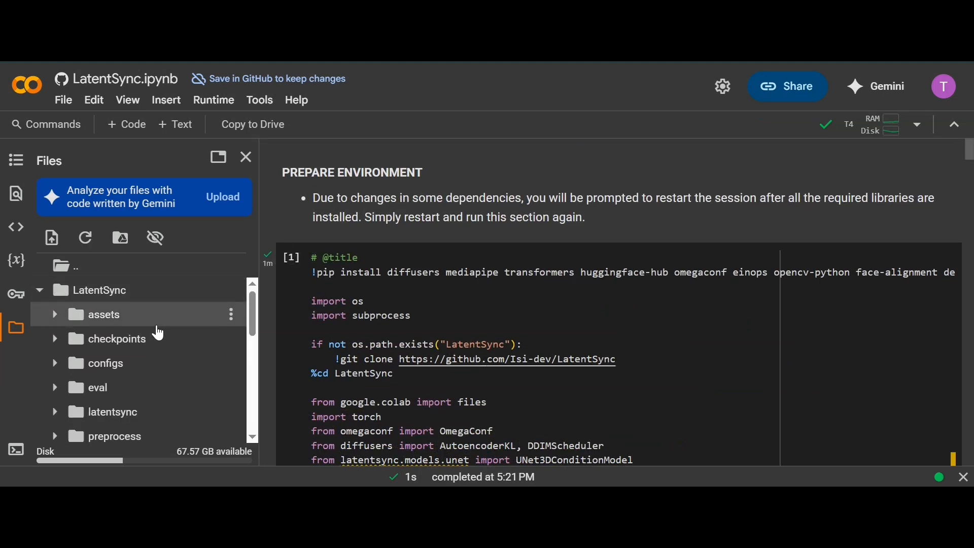
{"action": "scroll", "coordinate": [168, 340], "scroll_direction": "down", "scroll_amount": 3}
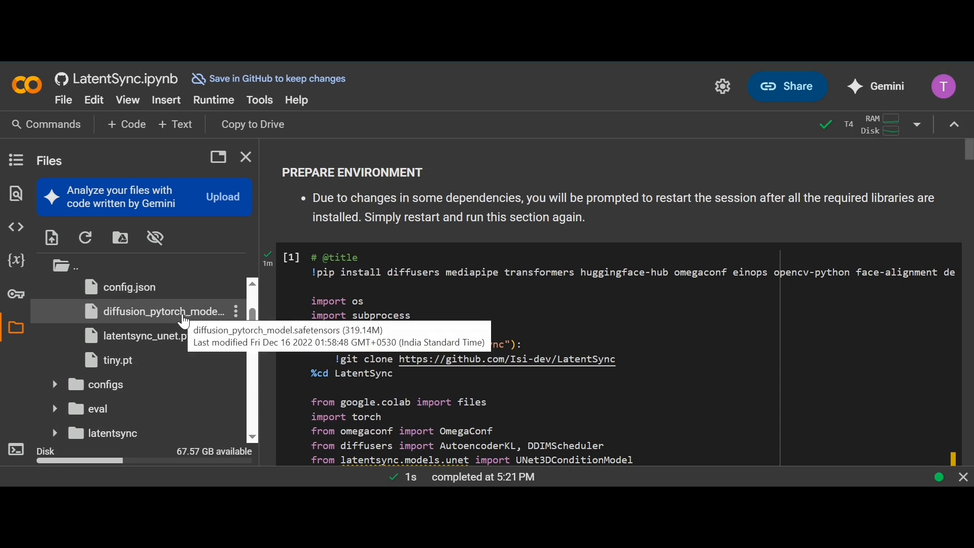
{"action": "scroll", "coordinate": [197, 348], "scroll_direction": "up", "scroll_amount": 2}
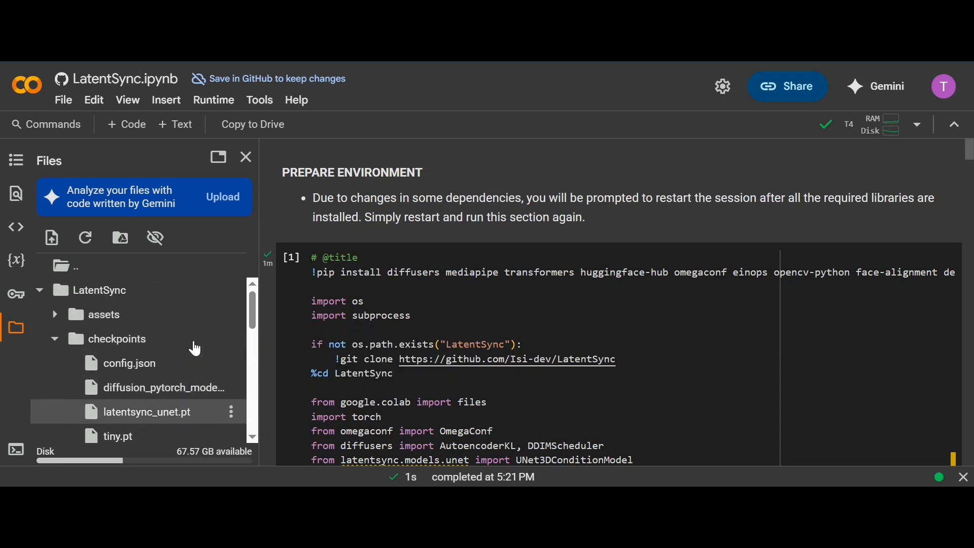
{"action": "left_click", "coordinate": [109, 338]}
{"action": "scroll", "coordinate": [159, 355], "scroll_direction": "down", "scroll_amount": 5}
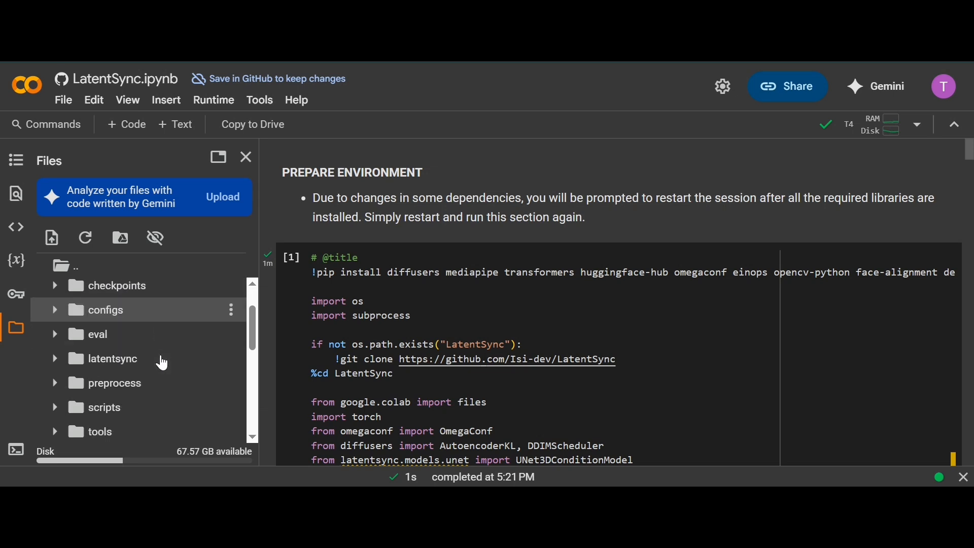
{"action": "scroll", "coordinate": [162, 362], "scroll_direction": "up", "scroll_amount": 5}
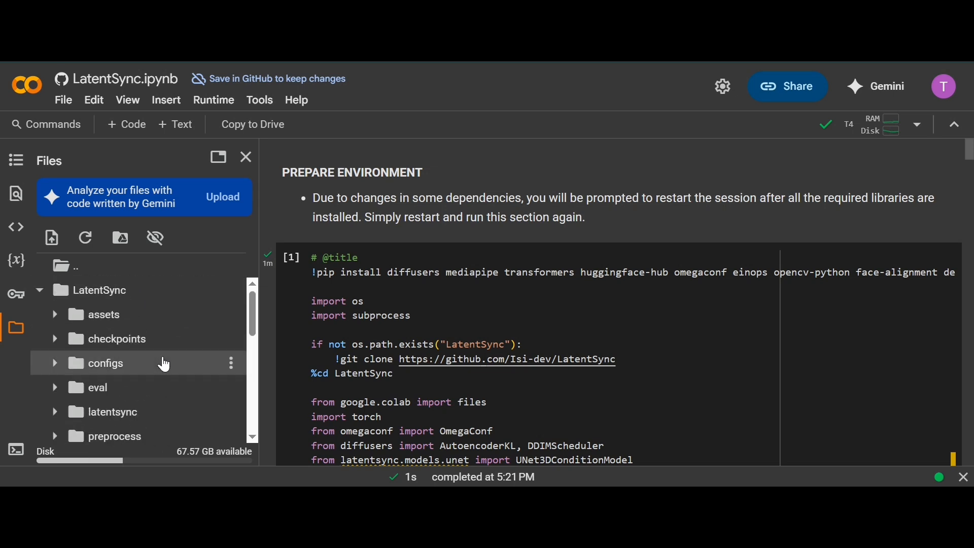
{"action": "left_click", "coordinate": [147, 294]}
Review the PREPARE ENVIRONMENT download output and the RUN IMAGE TO VIDEO code down to its input form
{"action": "scroll", "coordinate": [425, 320], "scroll_direction": "down", "scroll_amount": 13}
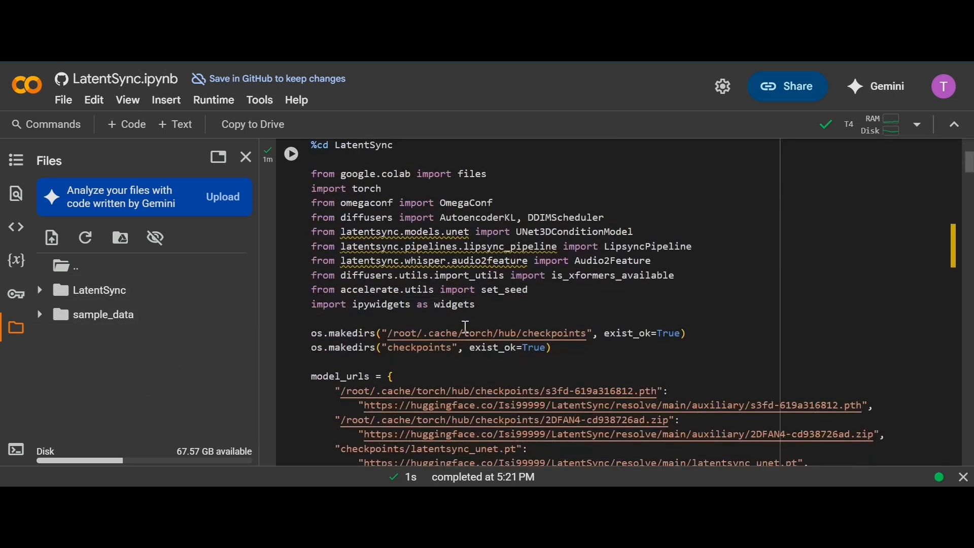
{"action": "scroll", "coordinate": [363, 293], "scroll_direction": "up", "scroll_amount": 6}
{"action": "scroll", "coordinate": [540, 304], "scroll_direction": "down", "scroll_amount": 15}
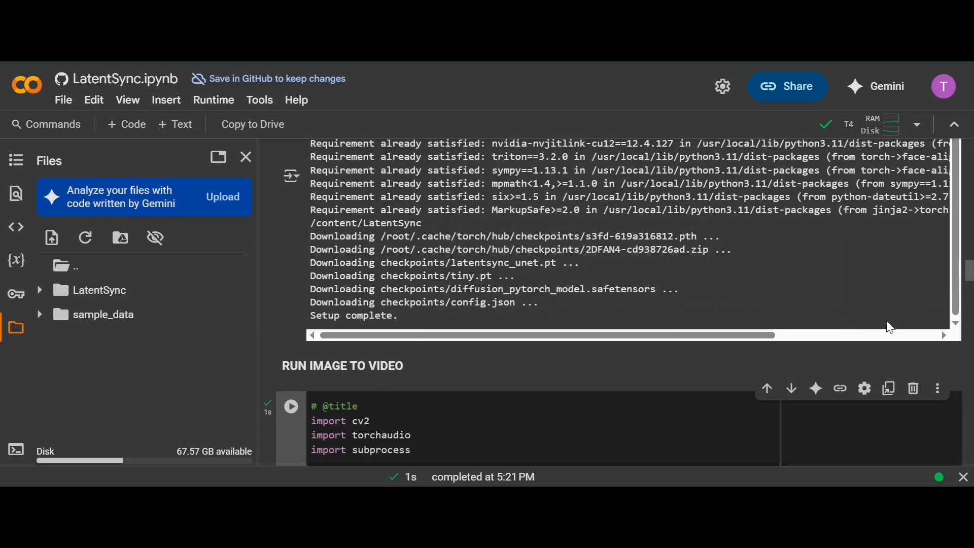
{"action": "scroll", "coordinate": [670, 370], "scroll_direction": "down", "scroll_amount": 5}
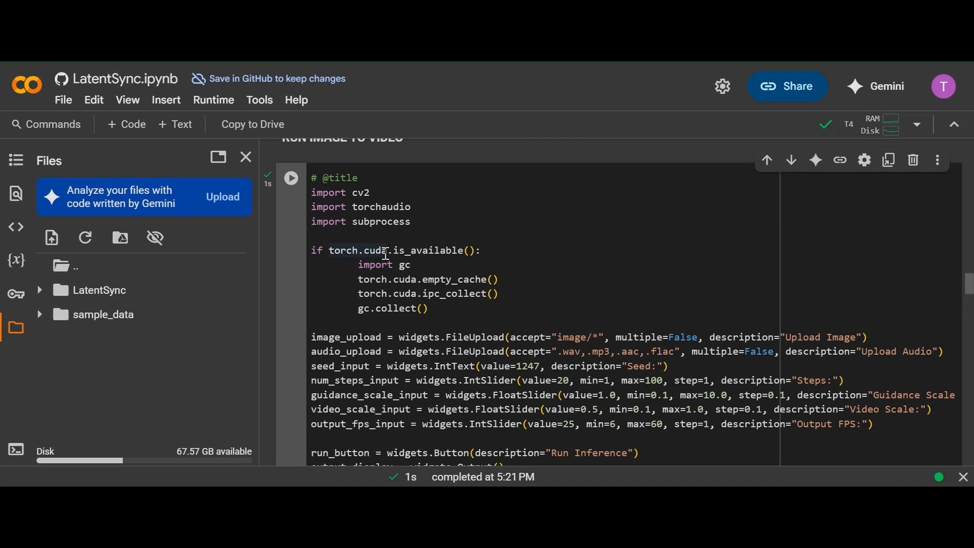
{"action": "scroll", "coordinate": [533, 276], "scroll_direction": "down", "scroll_amount": 10}
{"action": "scroll", "coordinate": [571, 326], "scroll_direction": "down", "scroll_amount": 15}
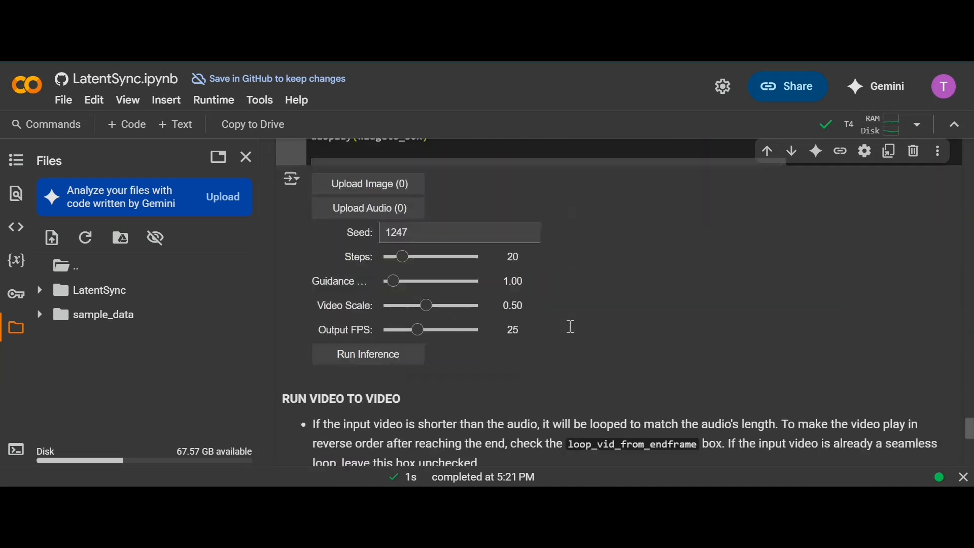
Upload image.png from Downloads as the source image in the RUN IMAGE TO VIDEO form
{"action": "scroll", "coordinate": [572, 326], "scroll_direction": "up", "scroll_amount": 2}
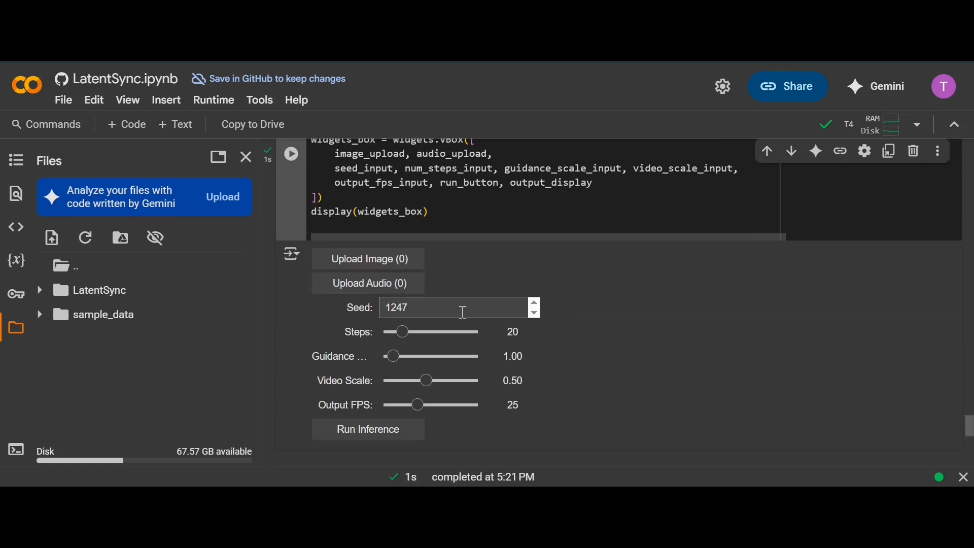
{"action": "left_click", "coordinate": [536, 311]}
{"action": "left_click_drag", "start_coordinate": [403, 335], "coordinate": [404, 338]}
{"action": "left_click", "coordinate": [370, 258]}
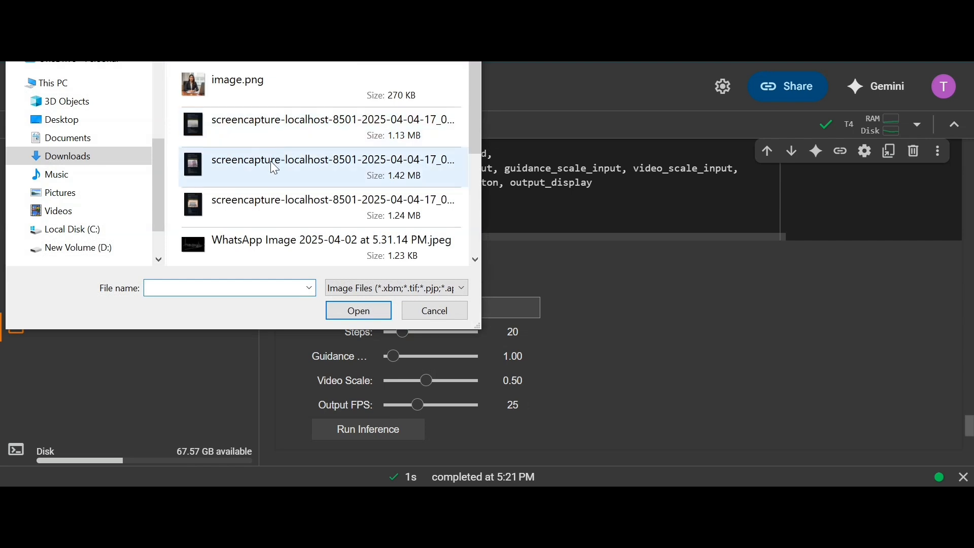
{"action": "left_click", "coordinate": [244, 98]}
{"action": "left_click", "coordinate": [355, 310]}
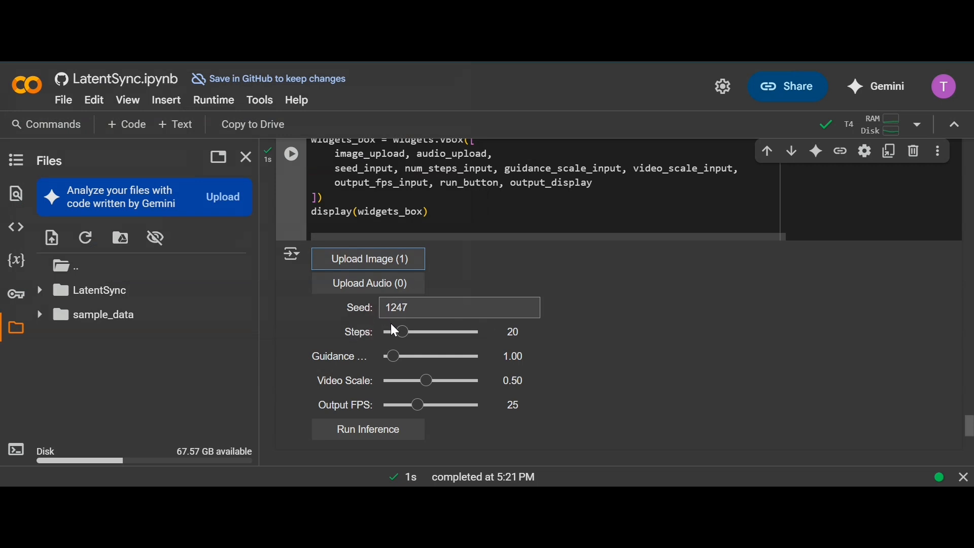
Upload ques3.wav from Downloads as the audio for the image-to-video generation
{"action": "left_click", "coordinate": [378, 287]}
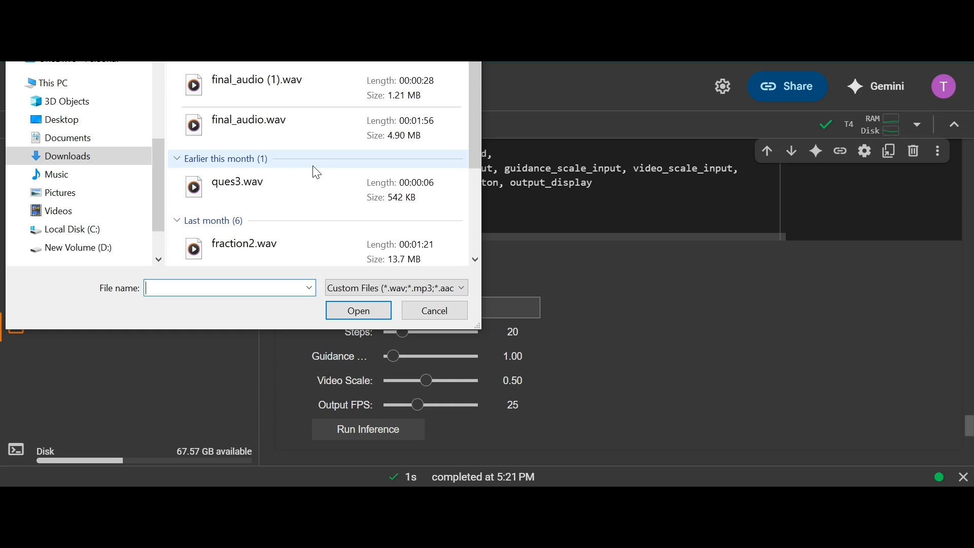
{"action": "left_click", "coordinate": [292, 188]}
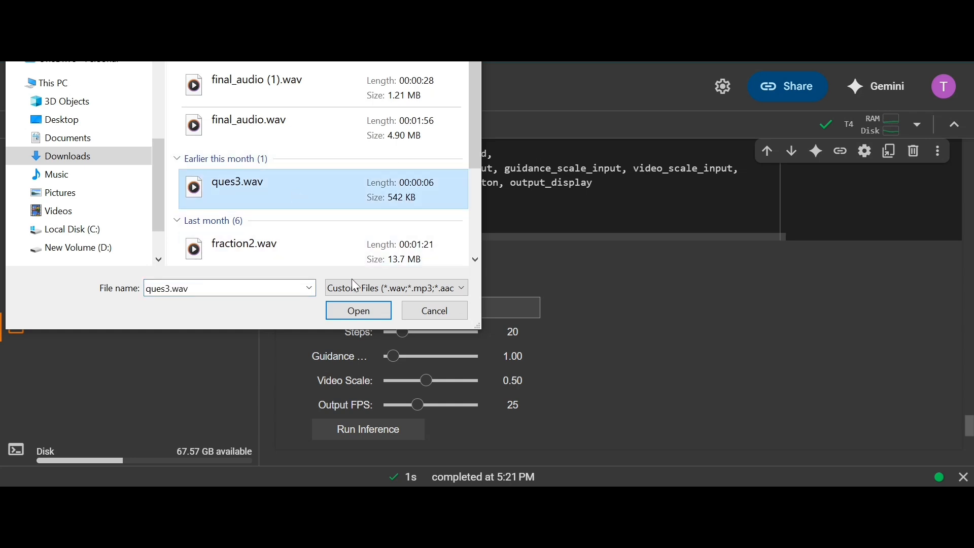
{"action": "left_click", "coordinate": [358, 310]}
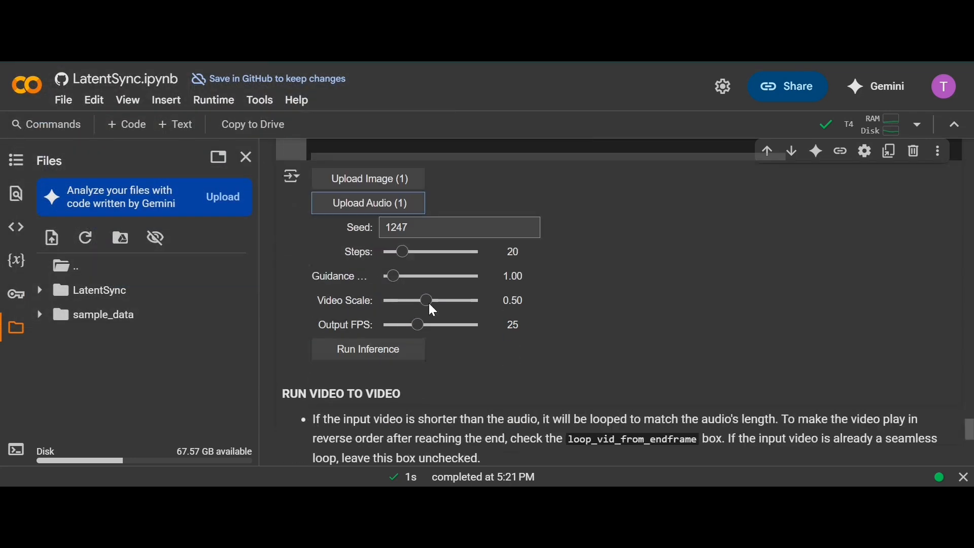
Run the inference on the uploaded image and audio, and follow its progress until the output video is displayed
{"action": "scroll", "coordinate": [430, 304], "scroll_direction": "down", "scroll_amount": 1}
{"action": "left_click", "coordinate": [368, 281]}
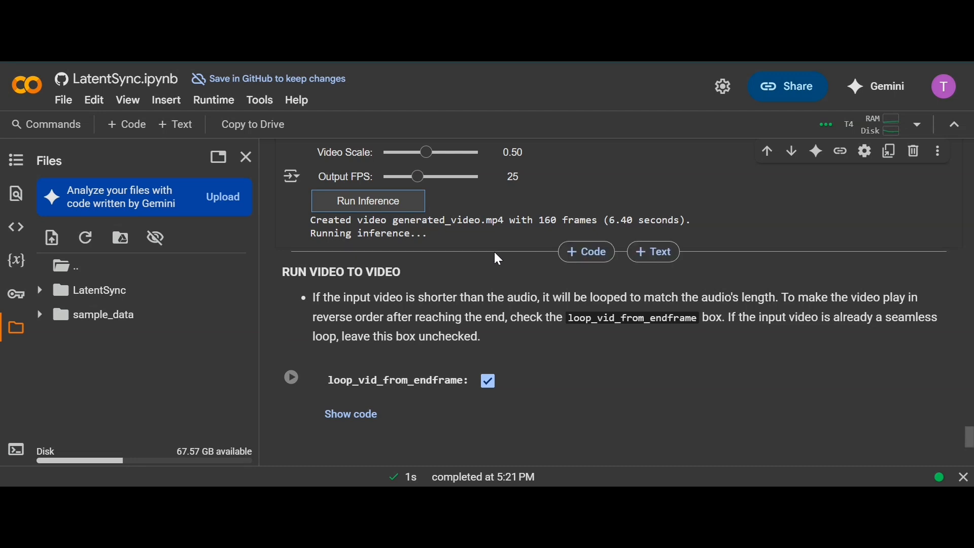
{"action": "scroll", "coordinate": [494, 256], "scroll_direction": "up", "scroll_amount": 1}
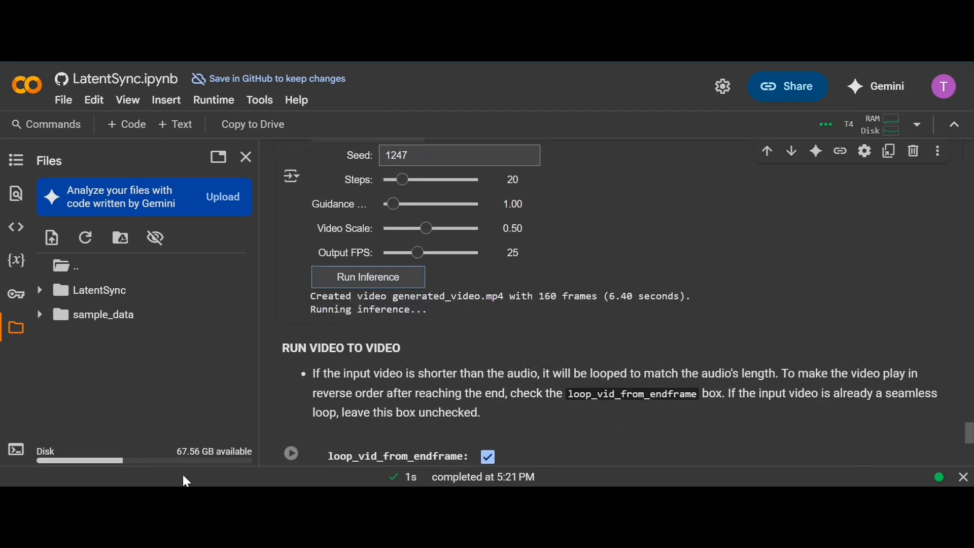
{"action": "scroll", "coordinate": [278, 435], "scroll_direction": "up", "scroll_amount": 1}
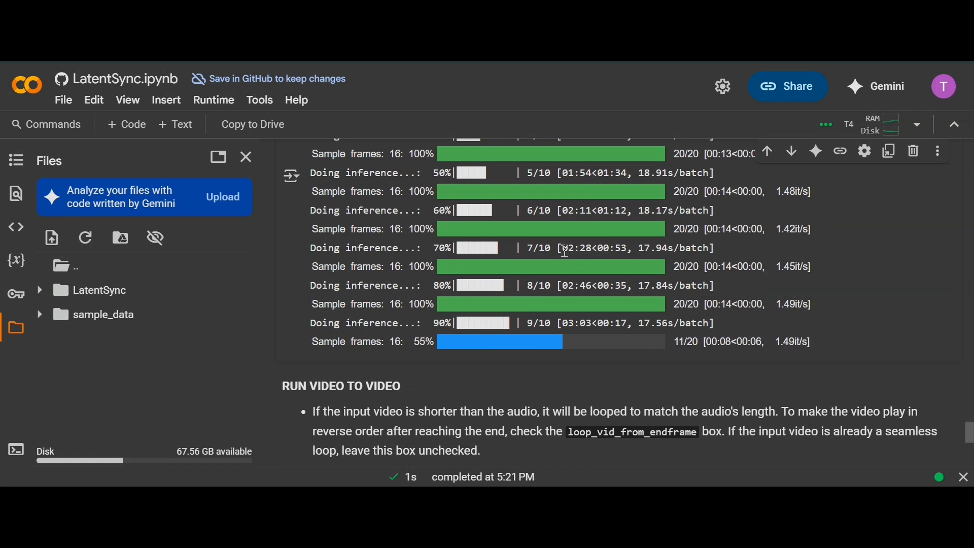
{"action": "scroll", "coordinate": [616, 318], "scroll_direction": "down", "scroll_amount": 3}
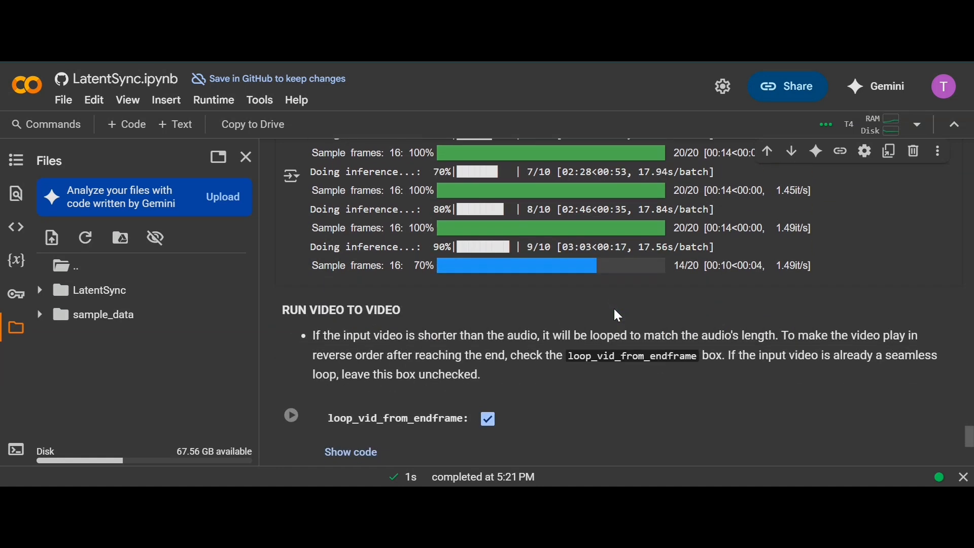
{"action": "scroll", "coordinate": [616, 319], "scroll_direction": "up", "scroll_amount": 3}
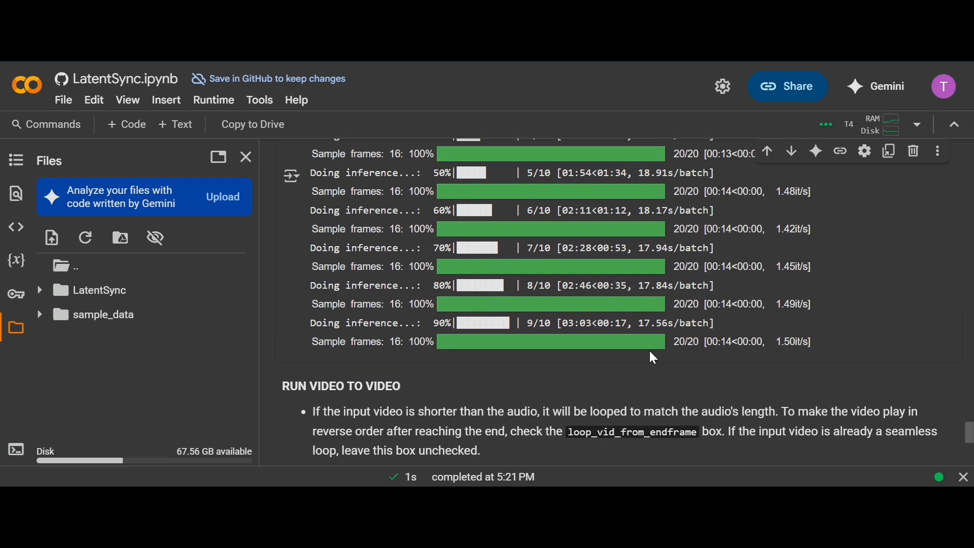
{"action": "scroll", "coordinate": [651, 356], "scroll_direction": "up", "scroll_amount": 7}
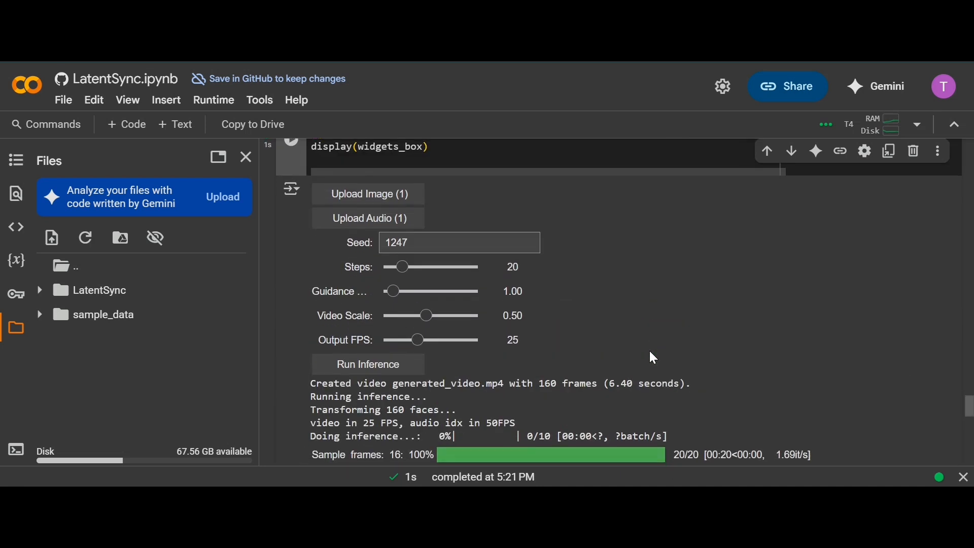
{"action": "scroll", "coordinate": [651, 358], "scroll_direction": "down", "scroll_amount": 8}
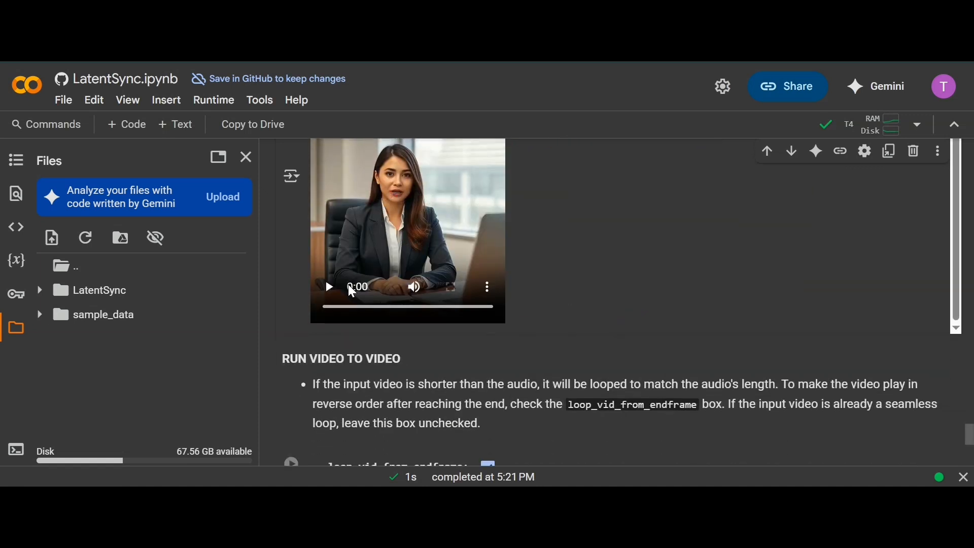
Play the generated lip-sync video in the cell output and look at its playback options
{"action": "left_click", "coordinate": [332, 288]}
{"action": "scroll", "coordinate": [416, 283], "scroll_direction": "up", "scroll_amount": 1}
{"action": "scroll", "coordinate": [433, 281], "scroll_direction": "down", "scroll_amount": 2}
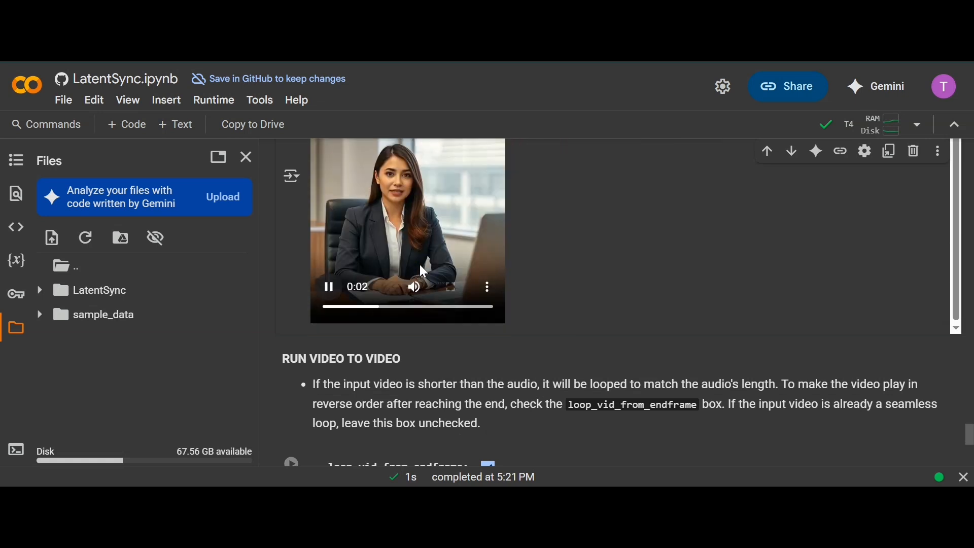
{"action": "left_click", "coordinate": [488, 287]}
{"action": "left_click", "coordinate": [421, 221]}
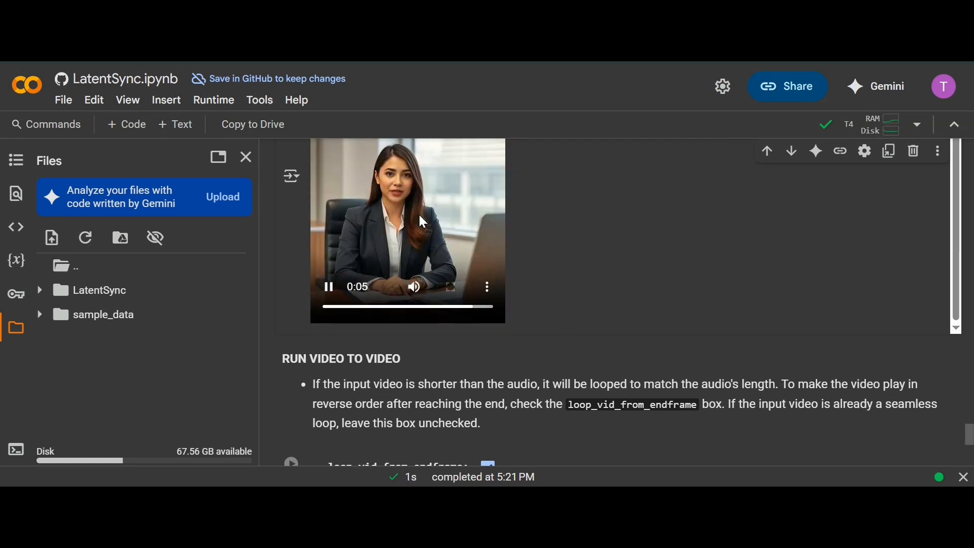